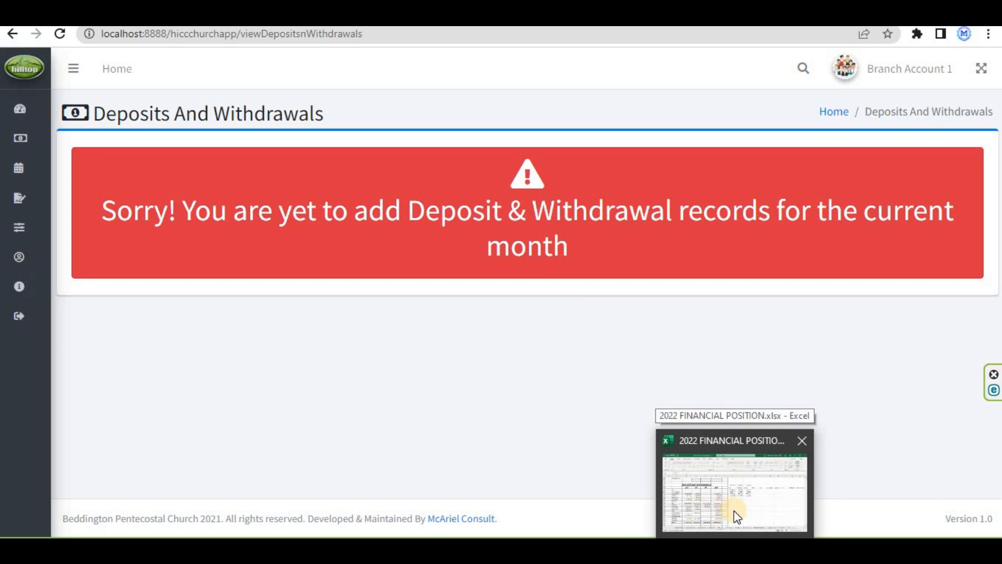
# Step: Switch to the 2022 FINANCIAL POSITION.xlsx workbook in Excel and examine the account names and the B/F, DR, CR and B/D columns under DEPOSITS AND WITHDRAWALS
pyautogui.click(723, 511)
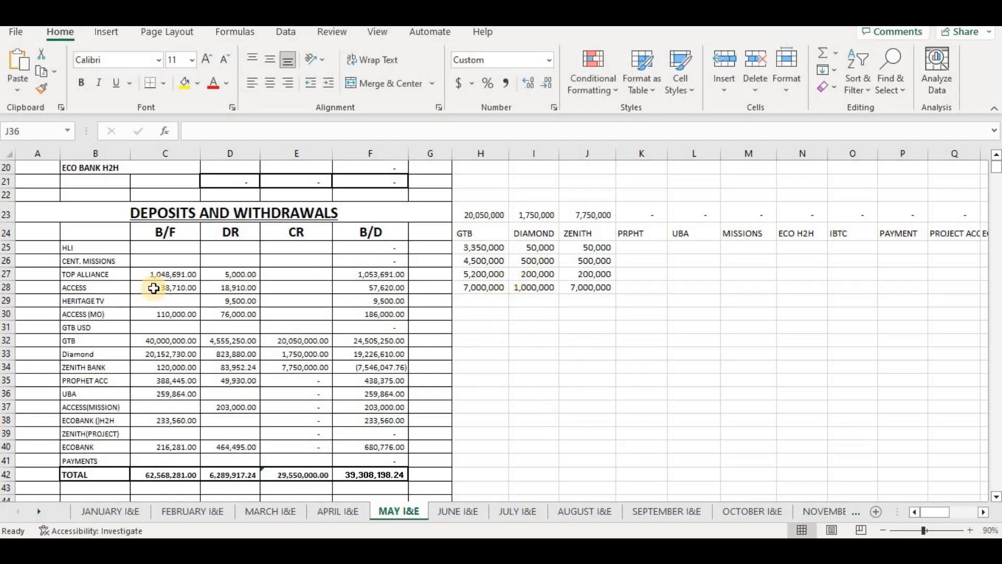
pyautogui.click(86, 214)
pyautogui.moveTo(340, 216); pyautogui.dragTo(385, 474)
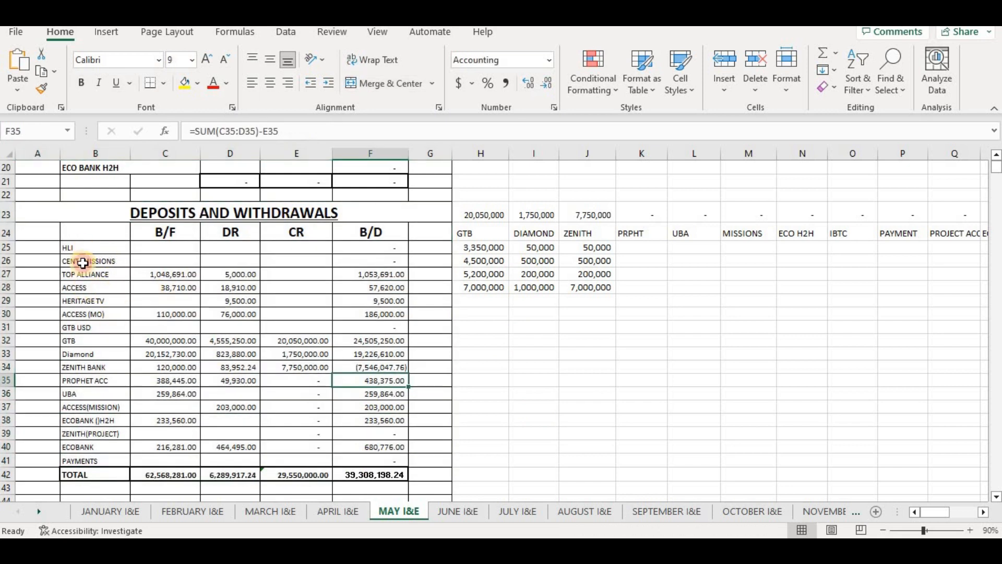
pyautogui.moveTo(79, 249); pyautogui.dragTo(96, 454)
pyautogui.click(152, 260)
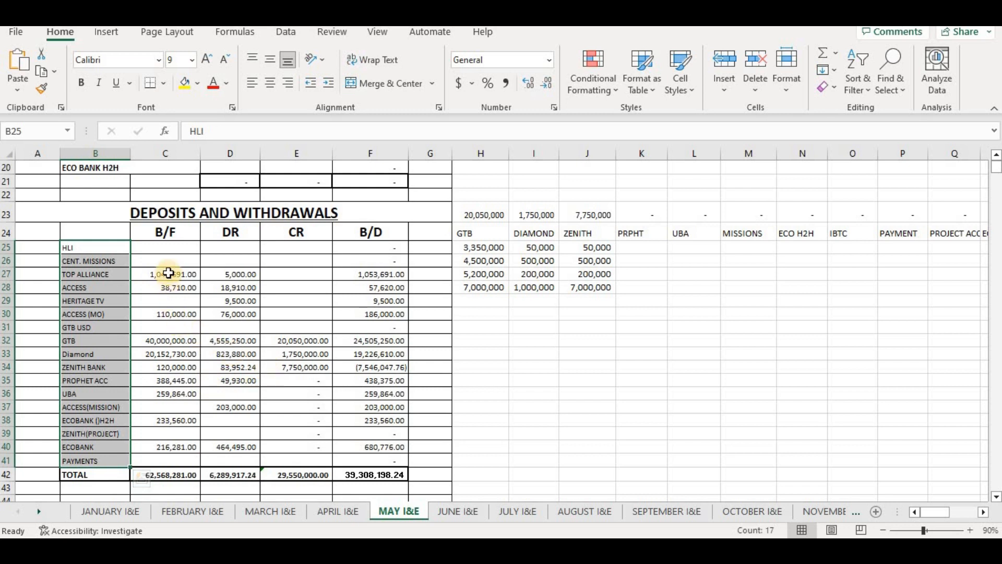
pyautogui.moveTo(171, 252); pyautogui.dragTo(164, 457)
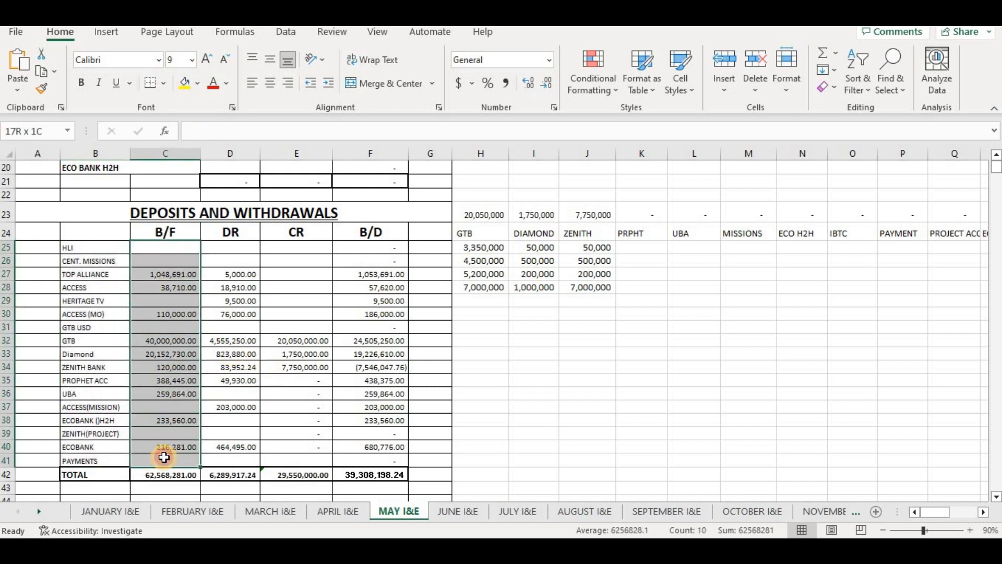
pyautogui.click(238, 248)
pyautogui.moveTo(234, 444); pyautogui.dragTo(232, 447)
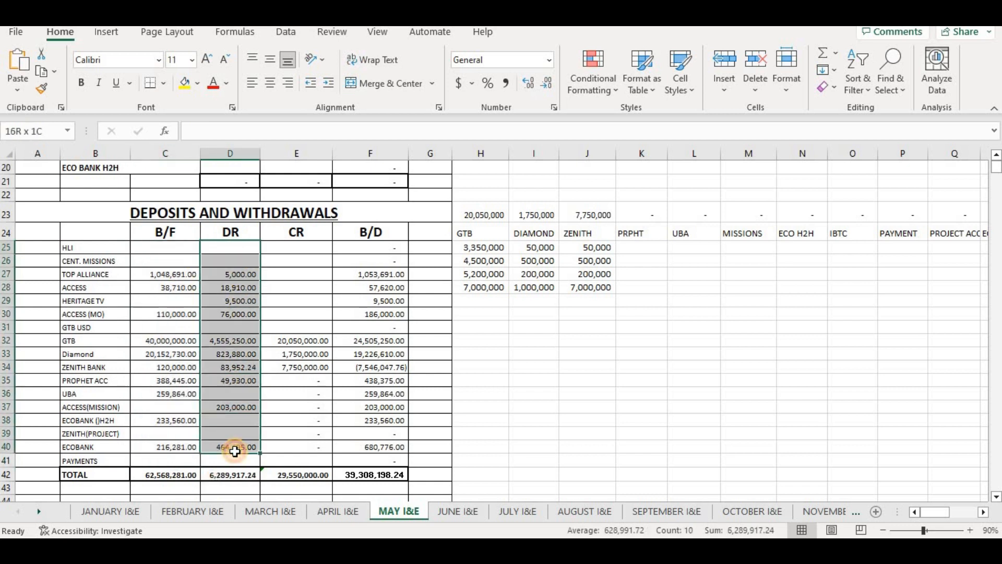
pyautogui.moveTo(297, 248); pyautogui.dragTo(302, 447)
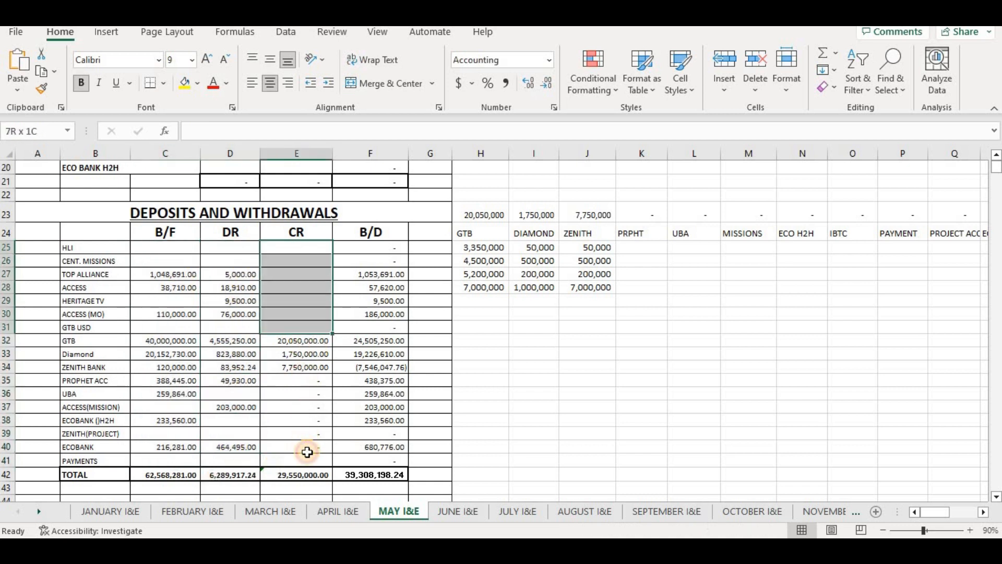
pyautogui.moveTo(371, 248); pyautogui.dragTo(376, 450)
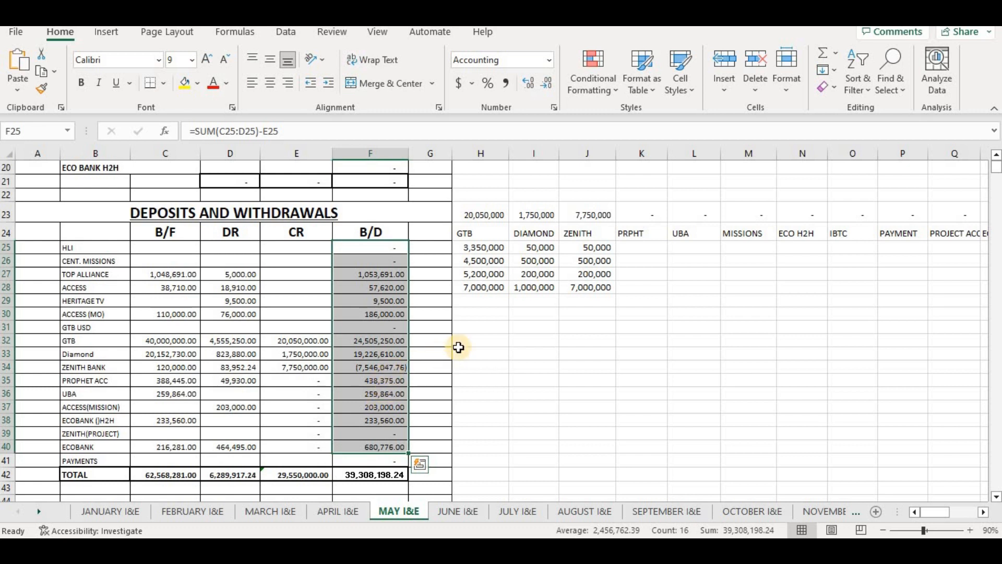
# Step: Examine how the B/D balance is derived from B/F, DR and CR, and inspect the formula in UBA's CR cell
pyautogui.click(371, 231)
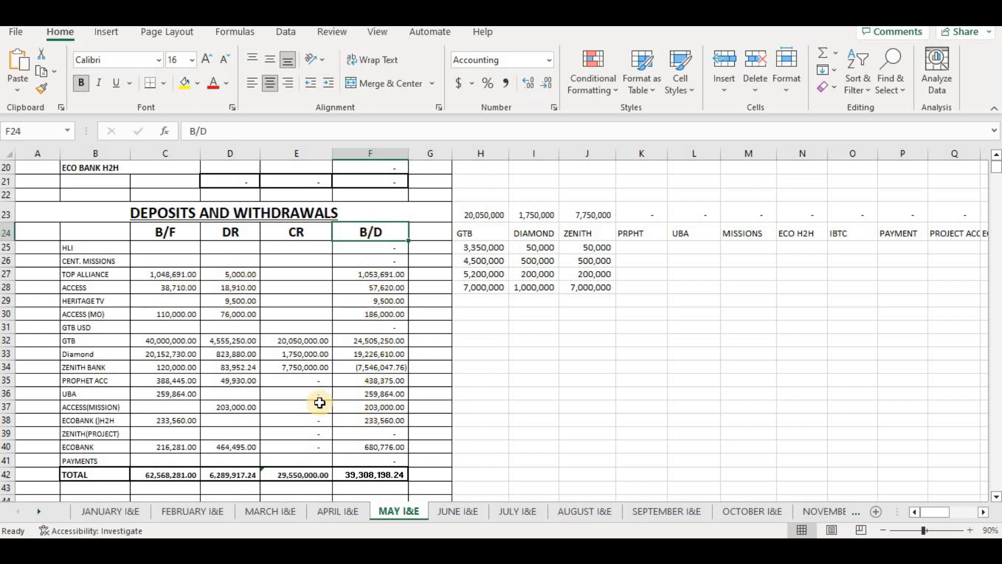
pyautogui.keyDown('shift'); pyautogui.click(337, 410); pyautogui.keyUp('shift')
pyautogui.click(172, 232)
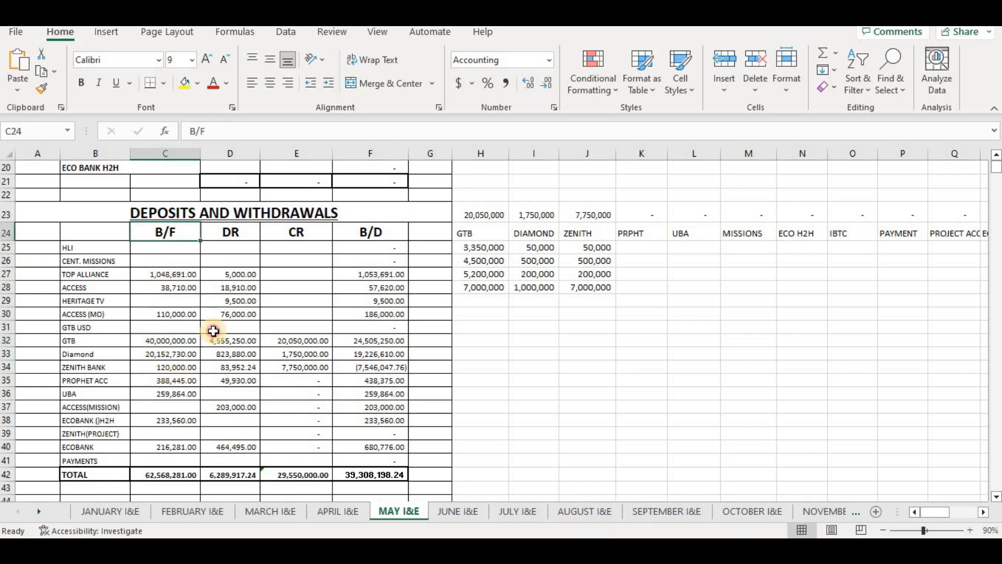
pyautogui.moveTo(223, 226); pyautogui.dragTo(227, 274)
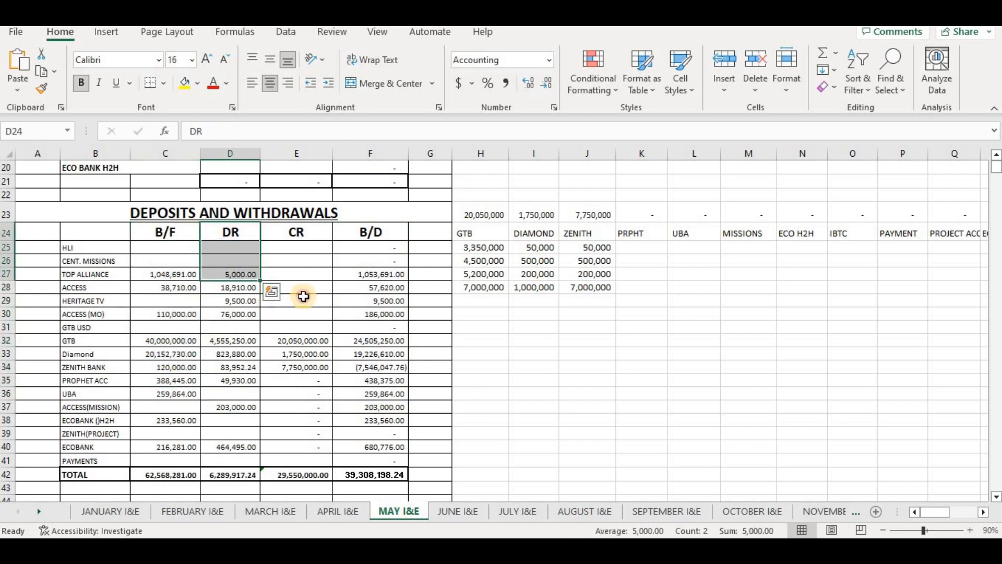
pyautogui.click(303, 296)
pyautogui.click(388, 300)
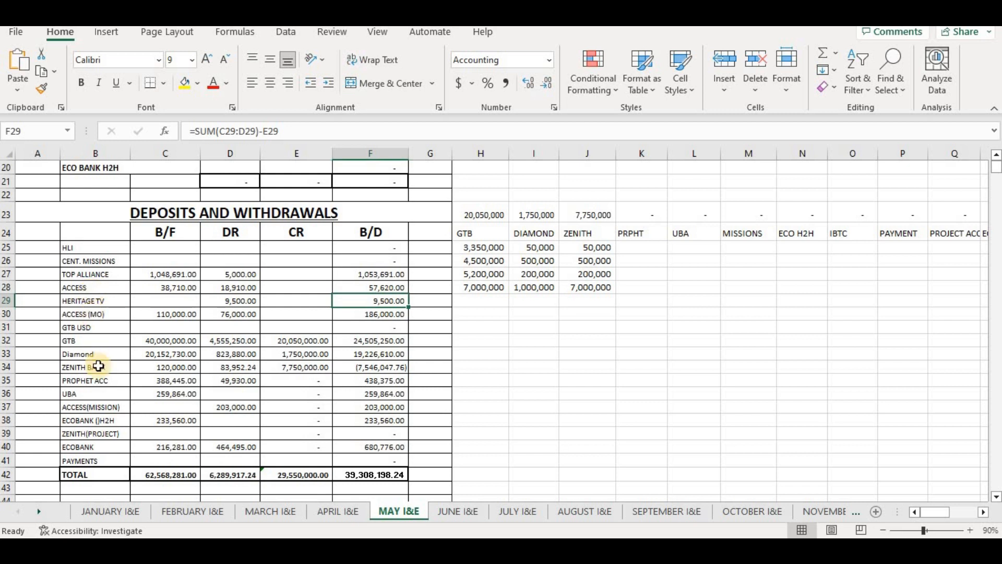
pyautogui.click(94, 396)
pyautogui.click(315, 396)
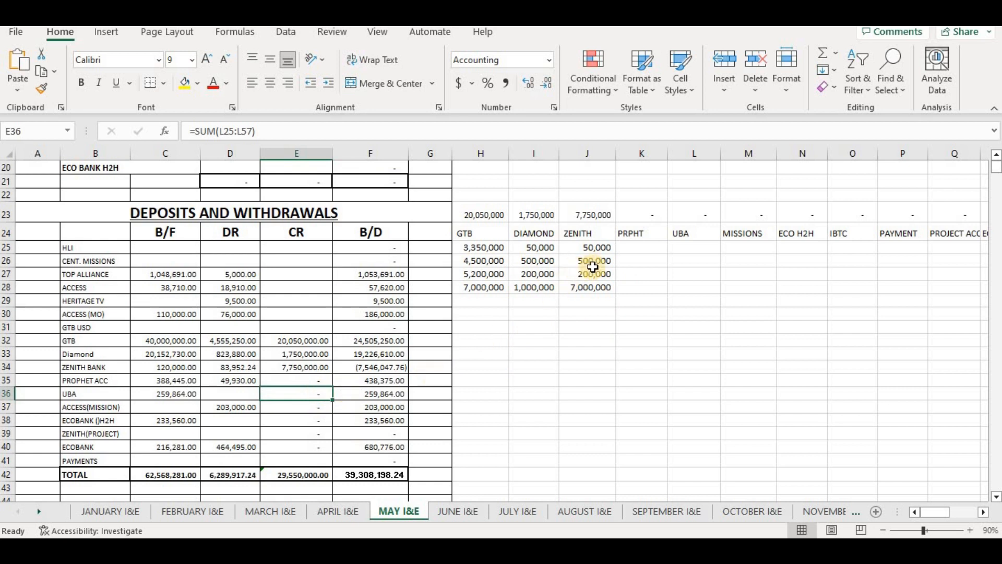
pyautogui.click(710, 248)
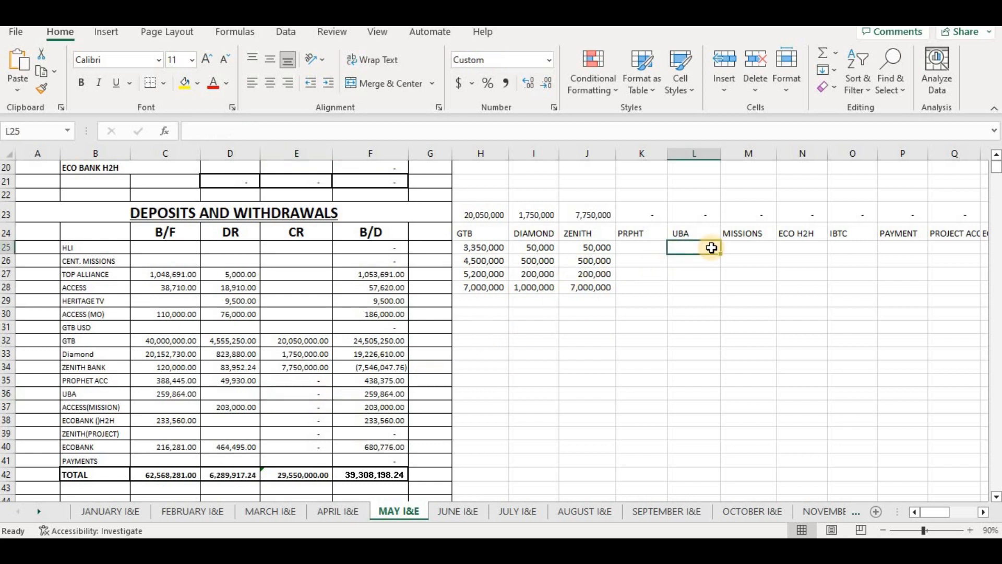
pyautogui.write('8')
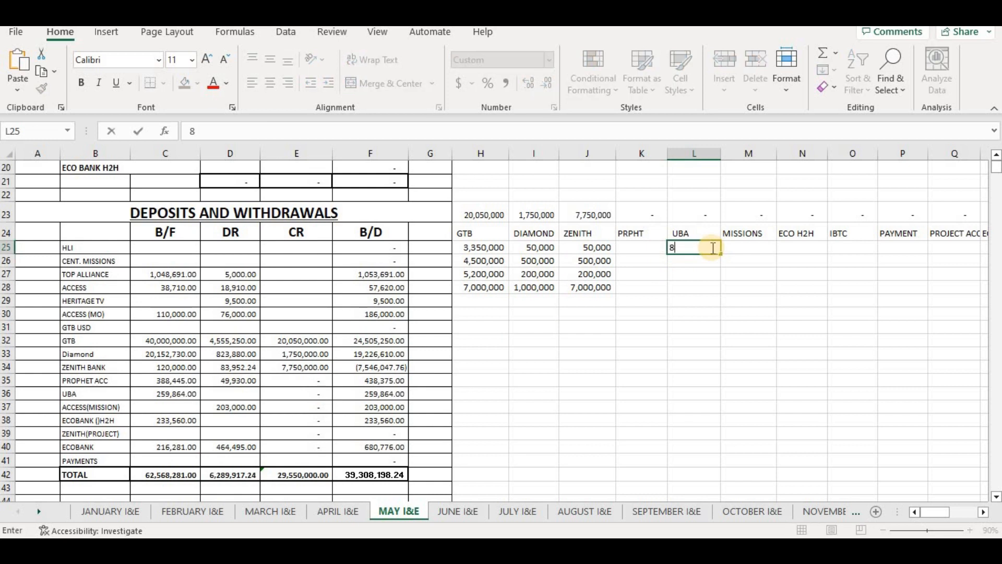
pyautogui.press('Up')
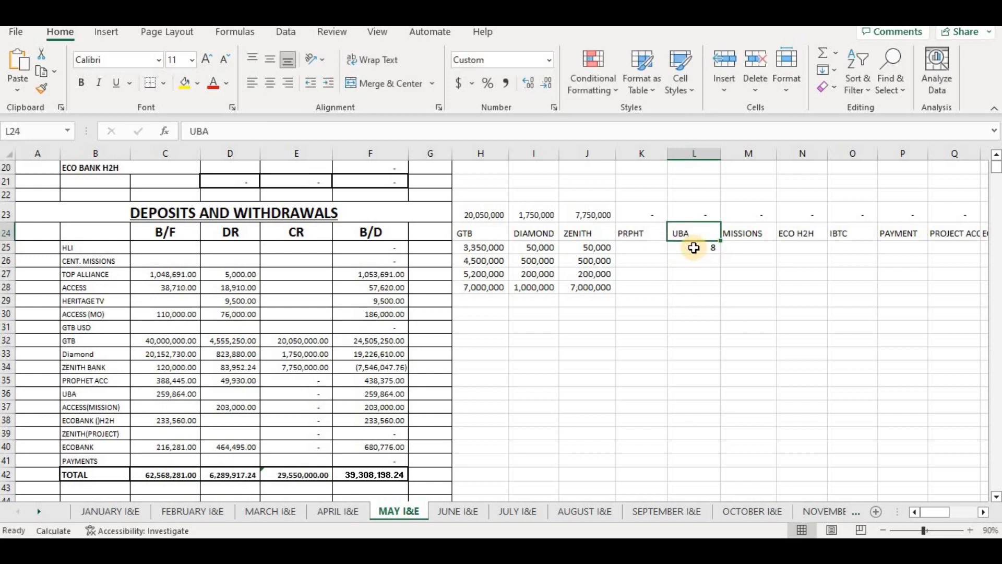
pyautogui.click(700, 249)
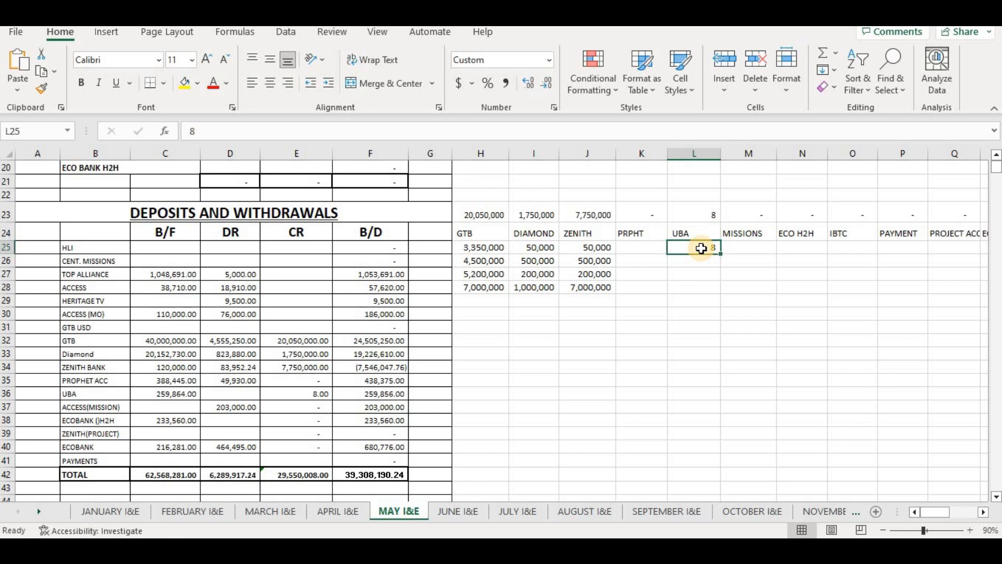
pyautogui.press('Up')
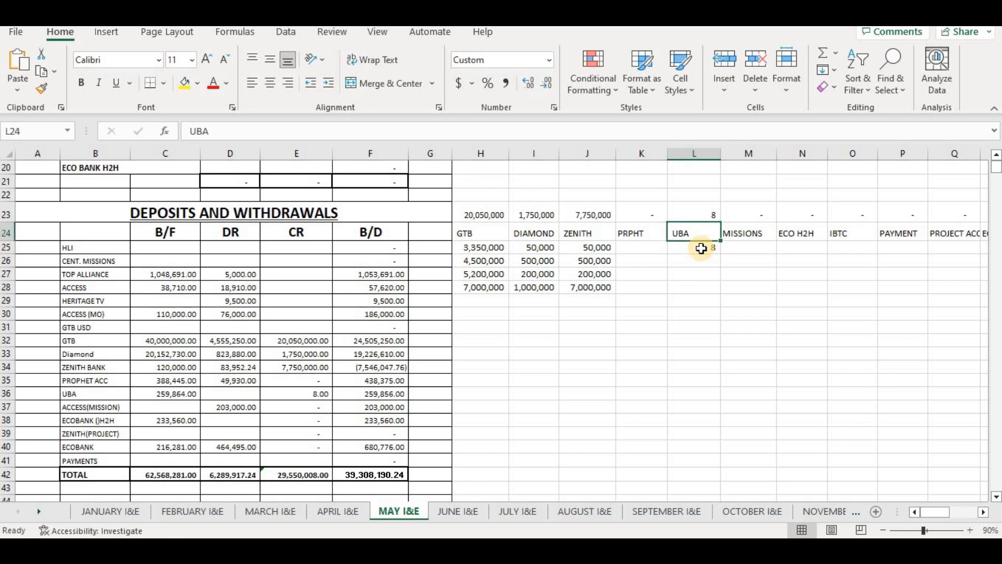
pyautogui.press('Down')
pyautogui.press('Down')
pyautogui.press('Down')
# Step: Enter 8000000 as the first UBA withdrawal in L25 and check the linked CR cell in the UBA row
pyautogui.click(705, 248)
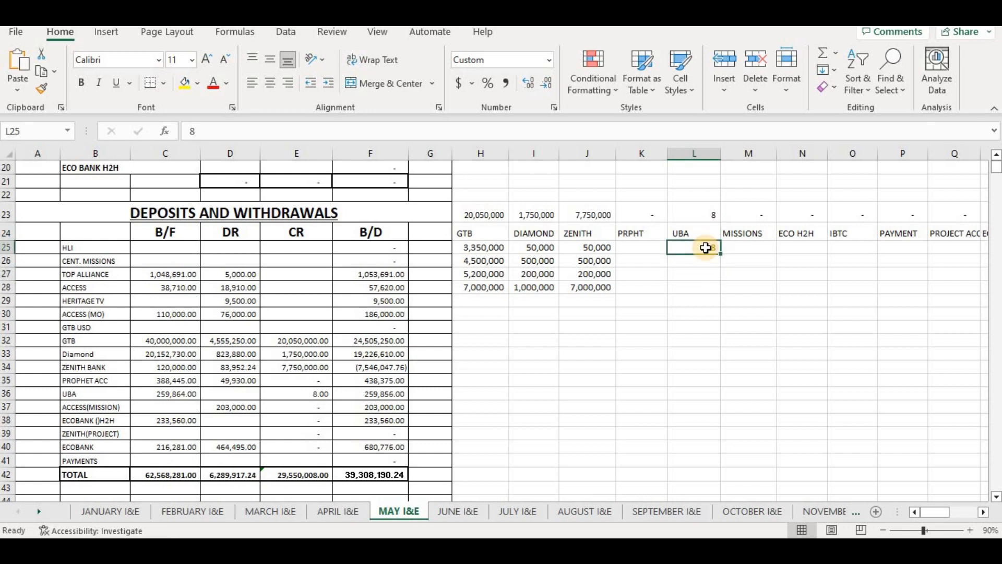
pyautogui.write('8')
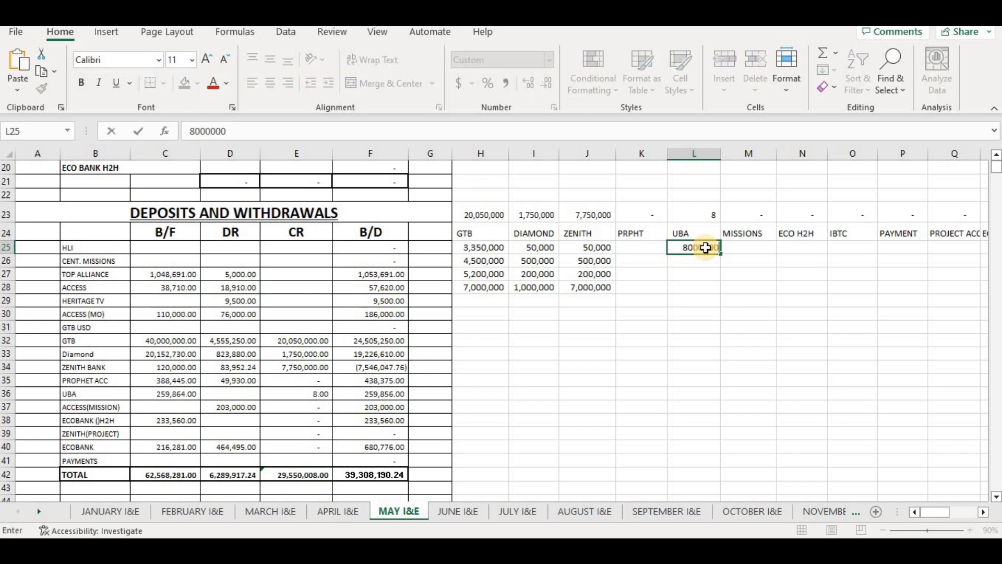
pyautogui.press('Return')
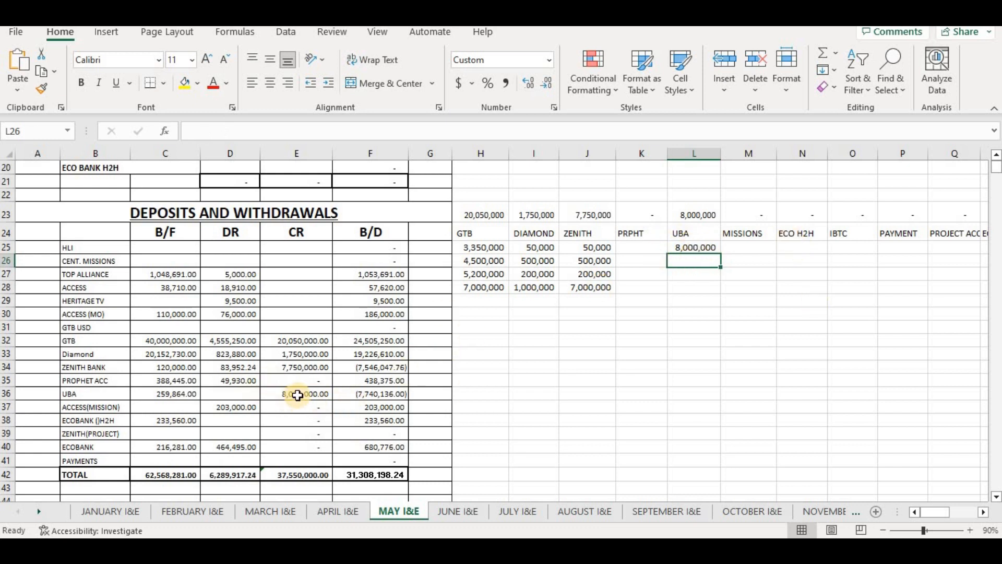
pyautogui.click(298, 395)
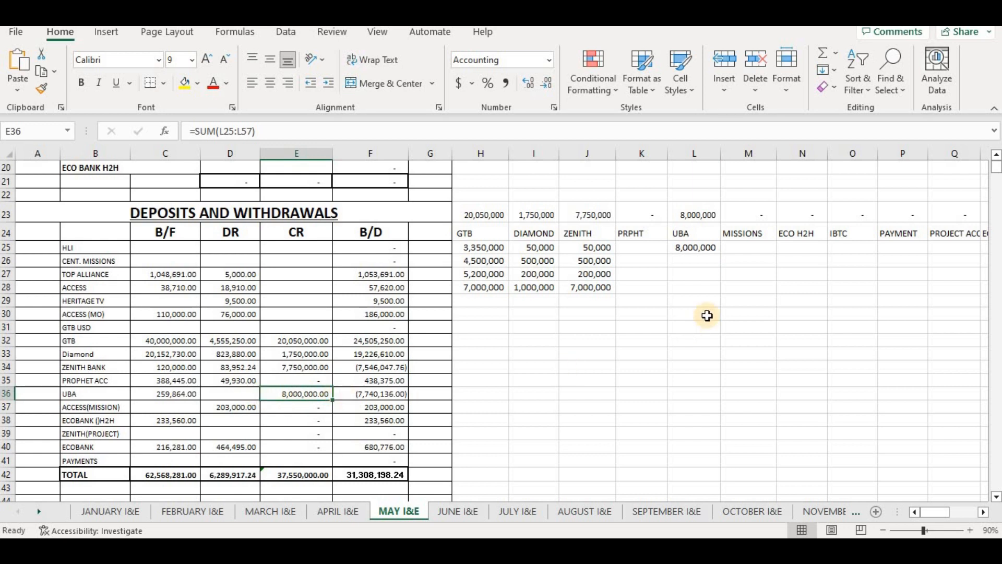
# Step: Add a second UBA withdrawal of 5000000 in L26
pyautogui.click(721, 262)
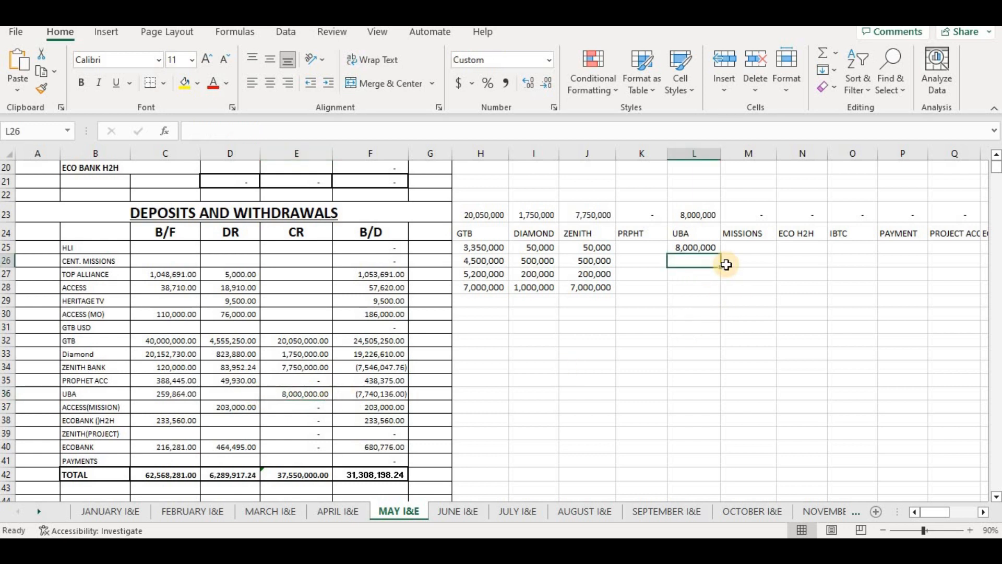
pyautogui.write('5000000')
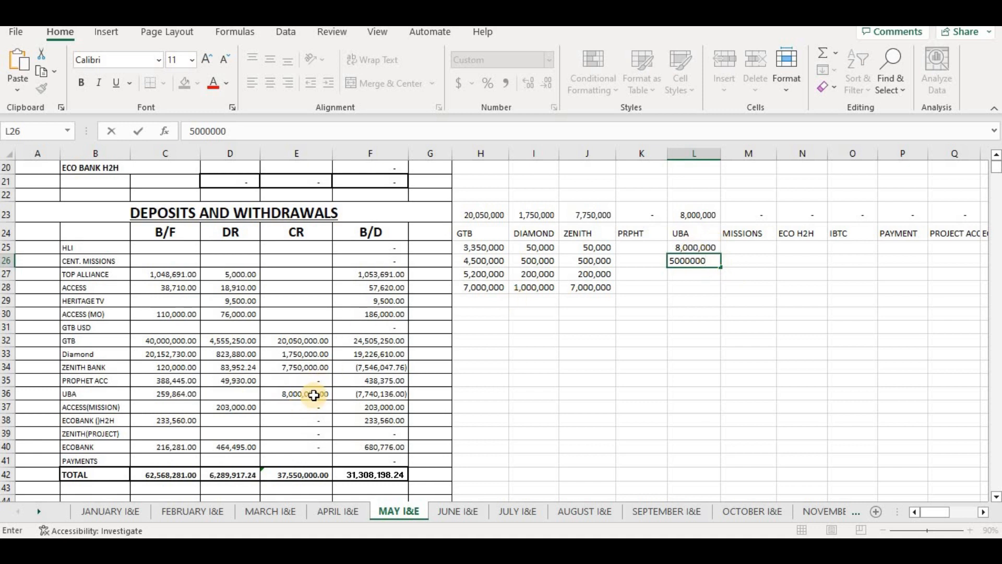
pyautogui.press('Return')
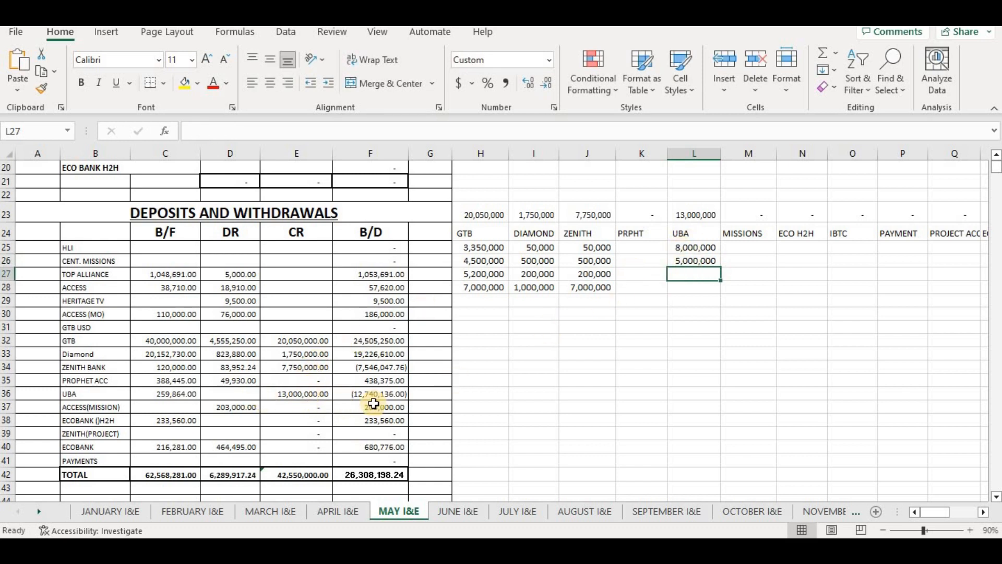
# Step: Enter 12000000 as UBA's DR amount in D36 and review the B/F, DR and CR cells of that row
pyautogui.click(235, 394)
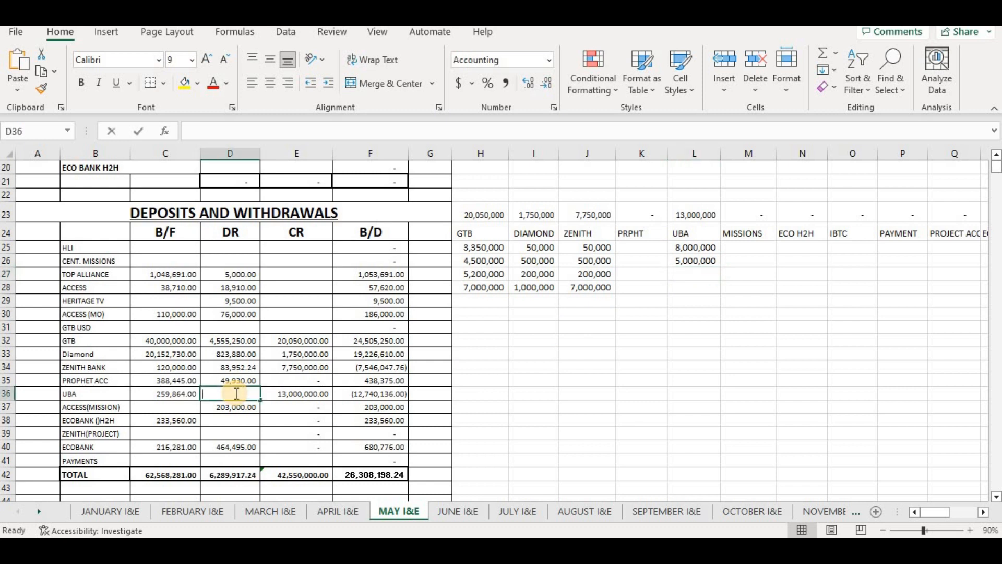
pyautogui.write('12000000')
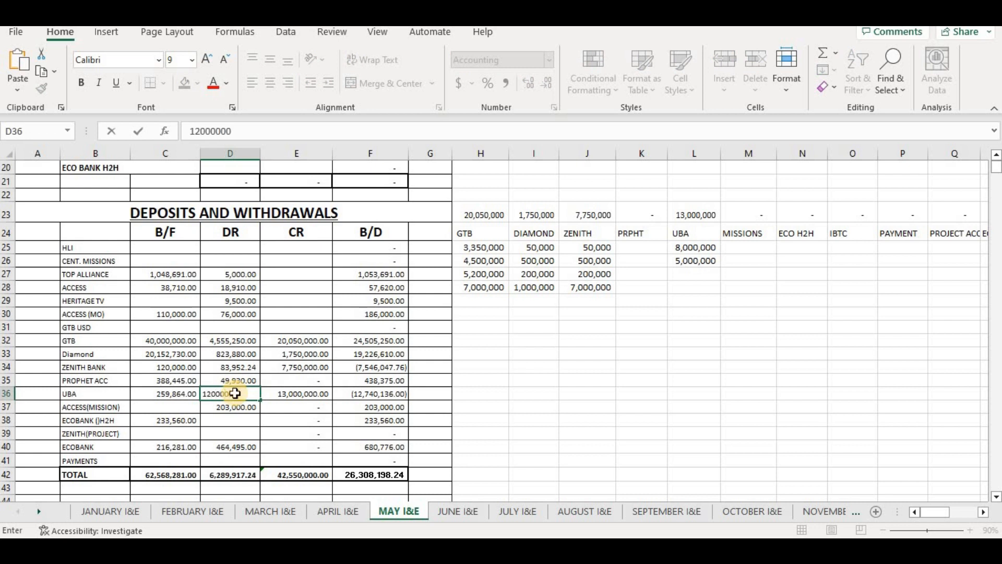
pyautogui.press('Return')
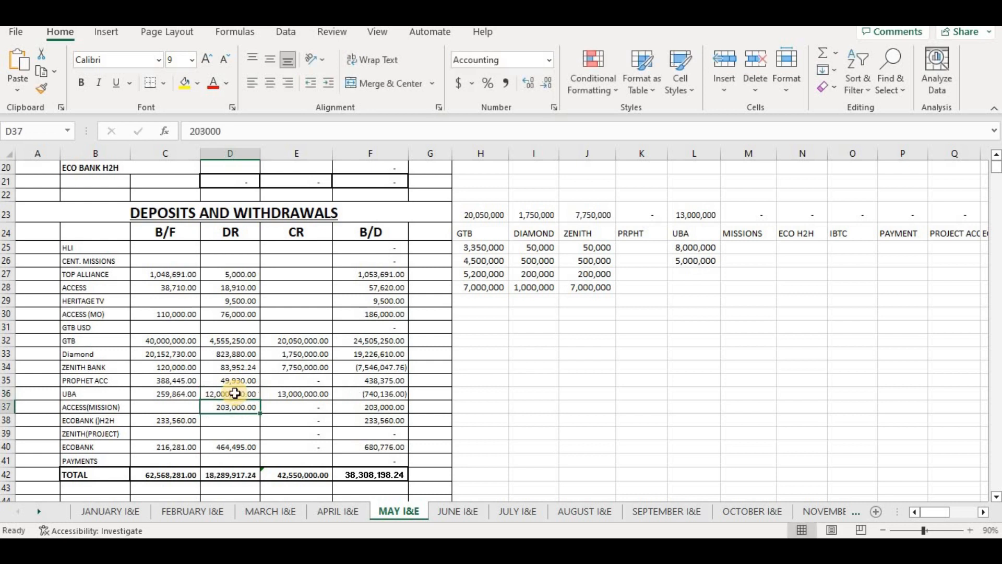
pyautogui.click(169, 394)
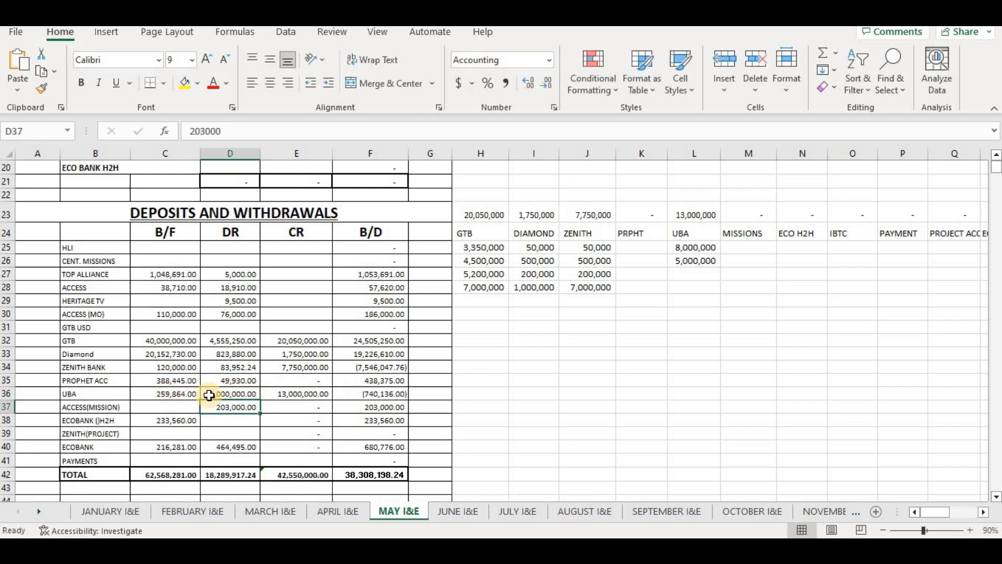
pyautogui.click(243, 393)
pyautogui.click(299, 394)
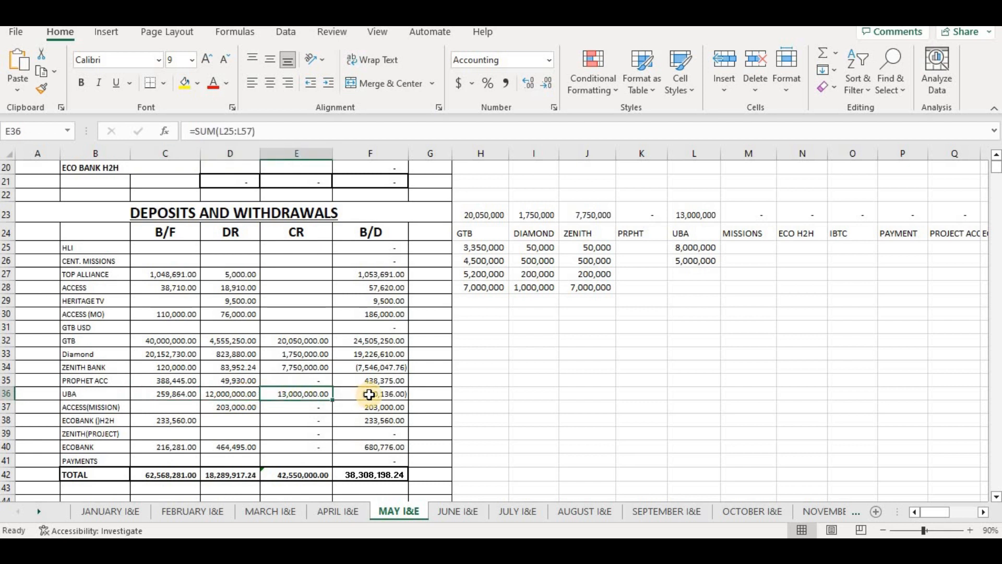
pyautogui.click(161, 395)
pyautogui.press('Return')
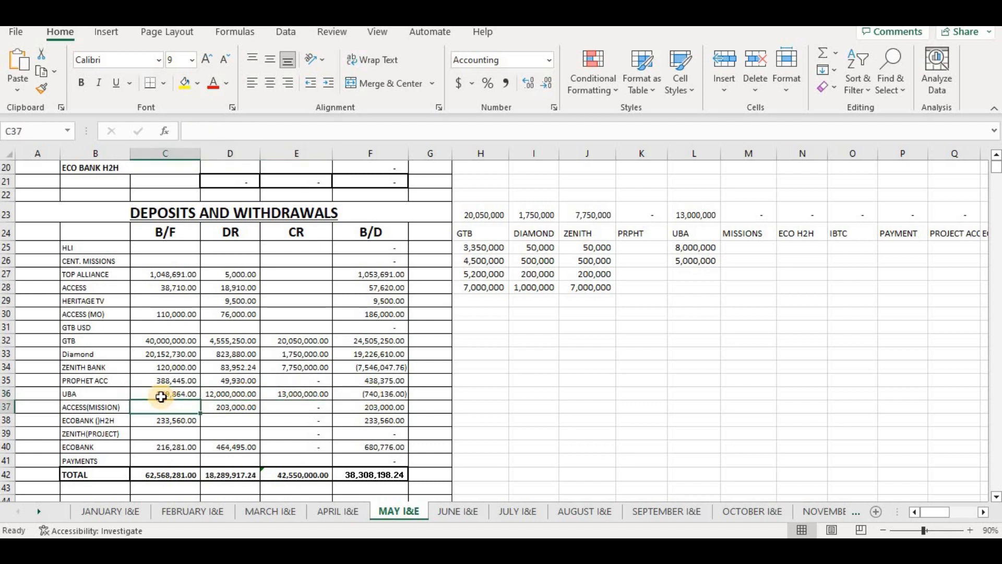
pyautogui.click(161, 395)
pyautogui.doubleClick(162, 396)
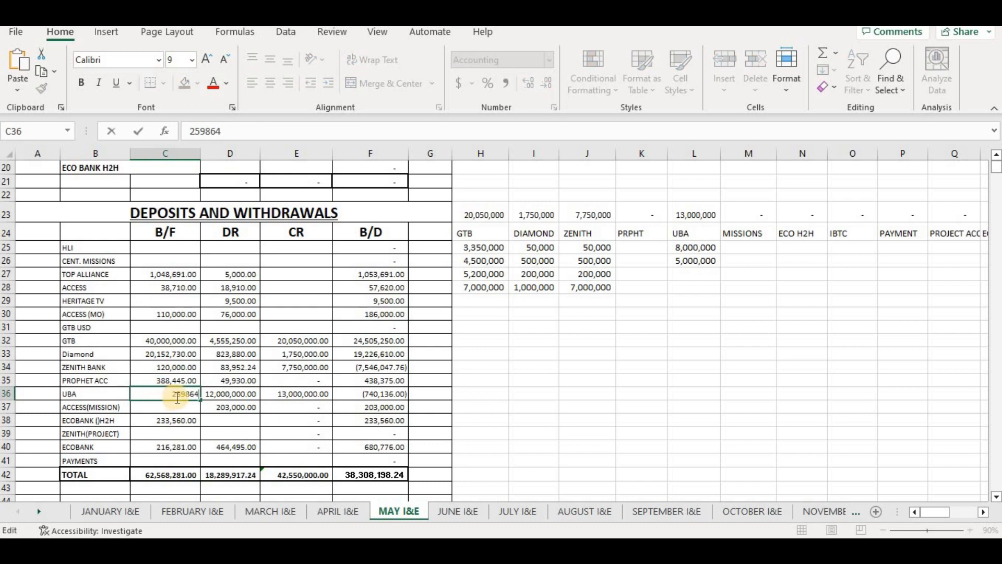
pyautogui.doubleClick(173, 394)
pyautogui.click(172, 394)
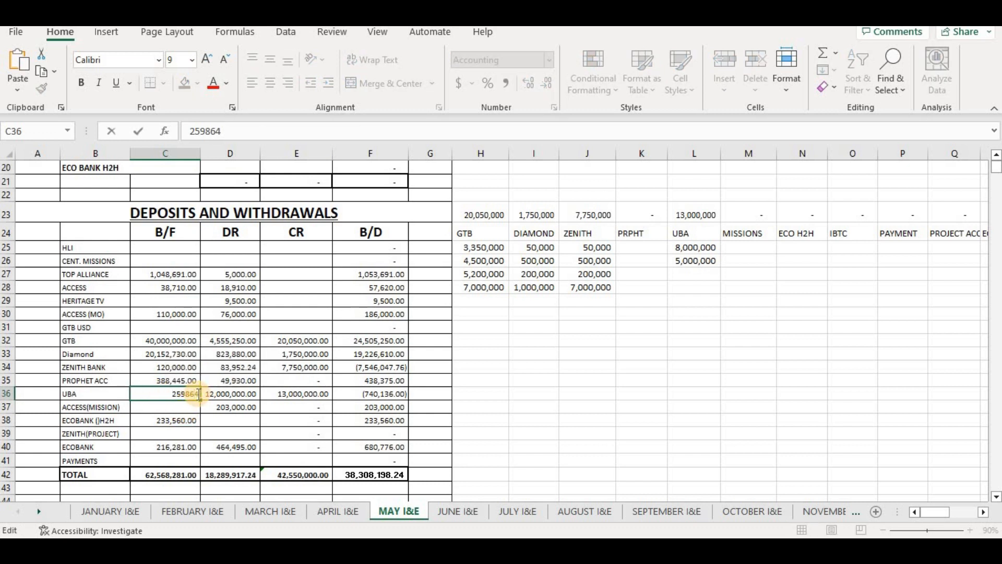
pyautogui.click(224, 393)
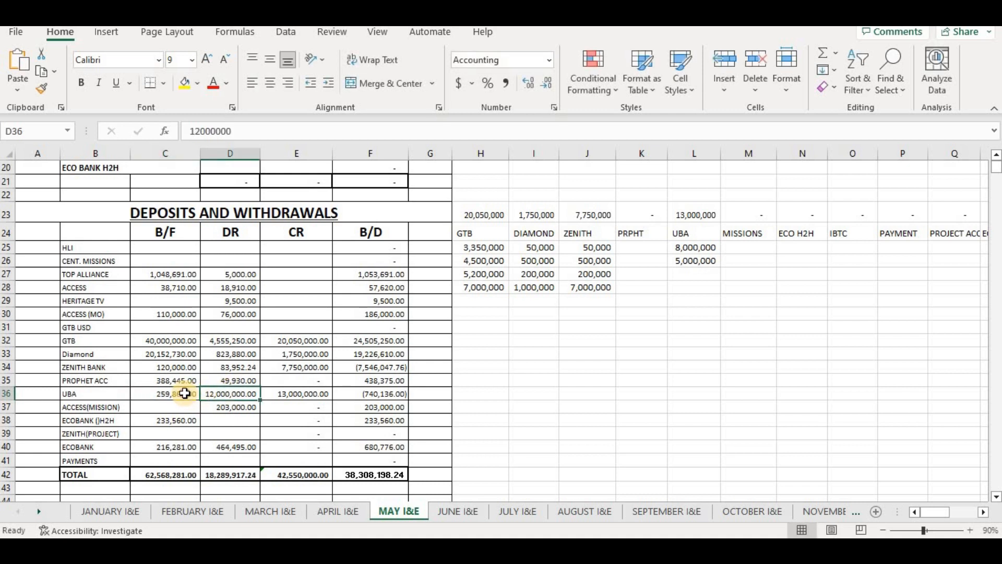
# Step: Set UBA's B/F amount in C36 to 2598640
pyautogui.doubleClick(188, 395)
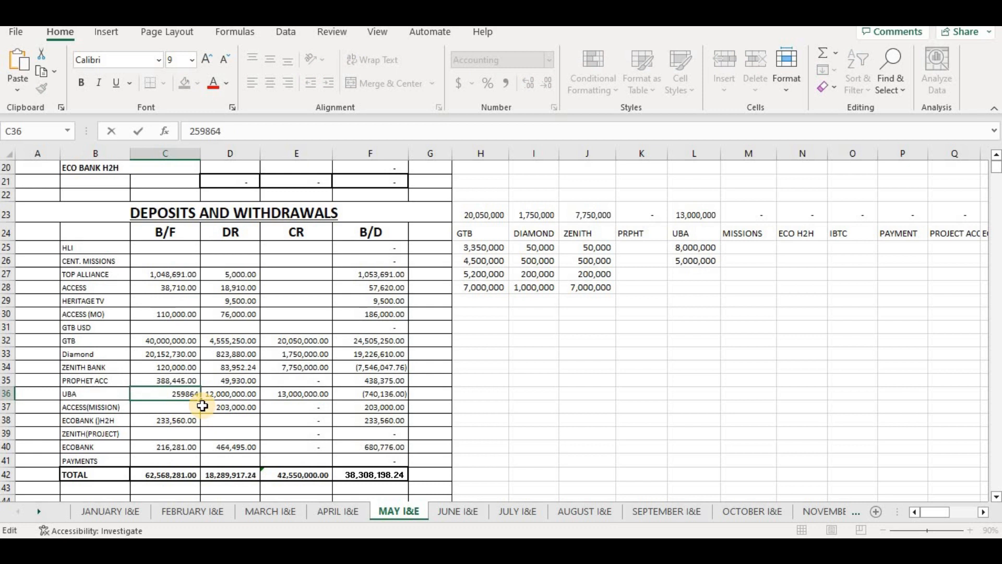
pyautogui.write('0')
pyautogui.press('Return')
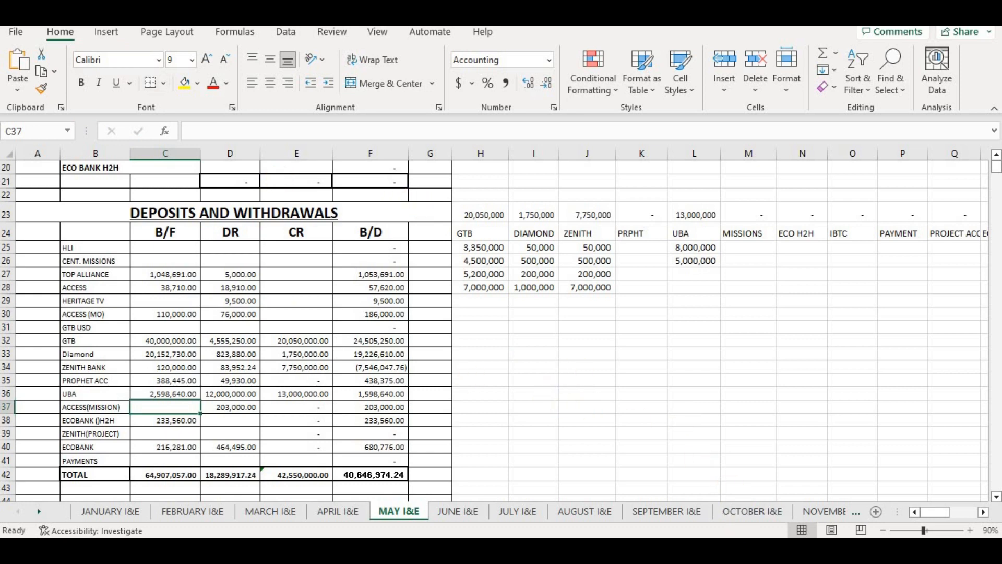
# Step: Compare the church web app's notice about deposit and withdrawal records with the account balances in the Excel sheet's B/F column
pyautogui.click(736, 551)
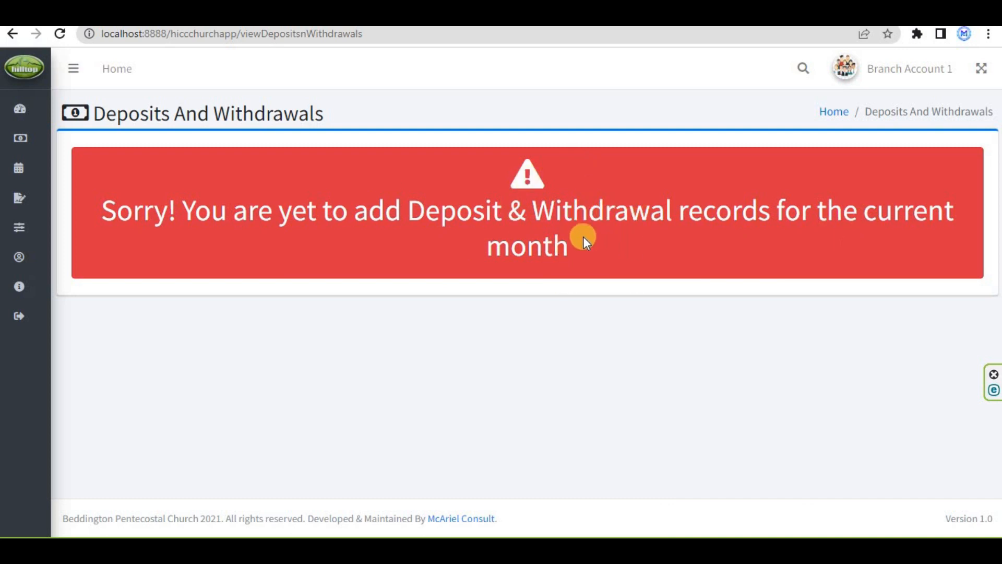
pyautogui.moveTo(409, 210); pyautogui.dragTo(673, 211)
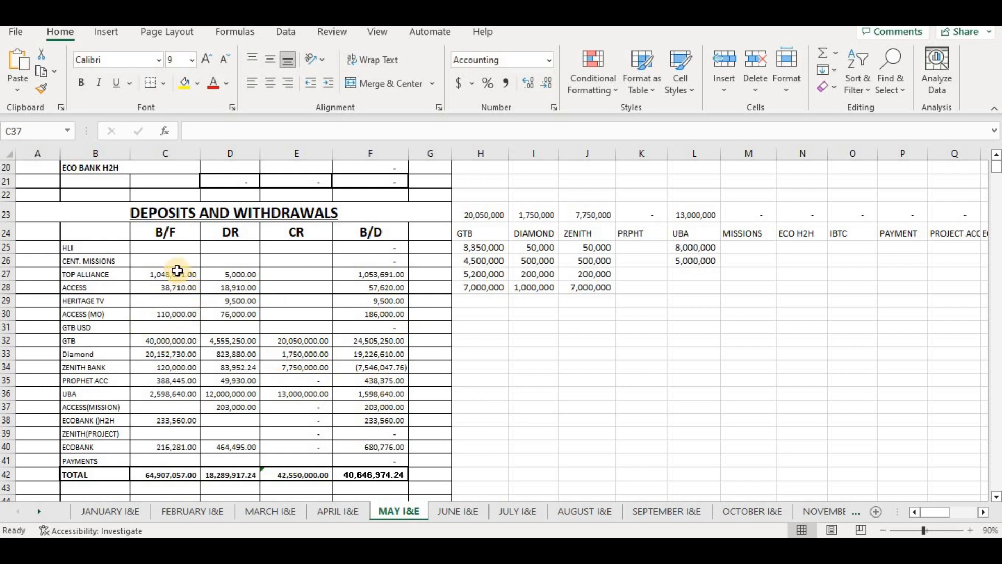
pyautogui.moveTo(176, 273); pyautogui.dragTo(180, 379)
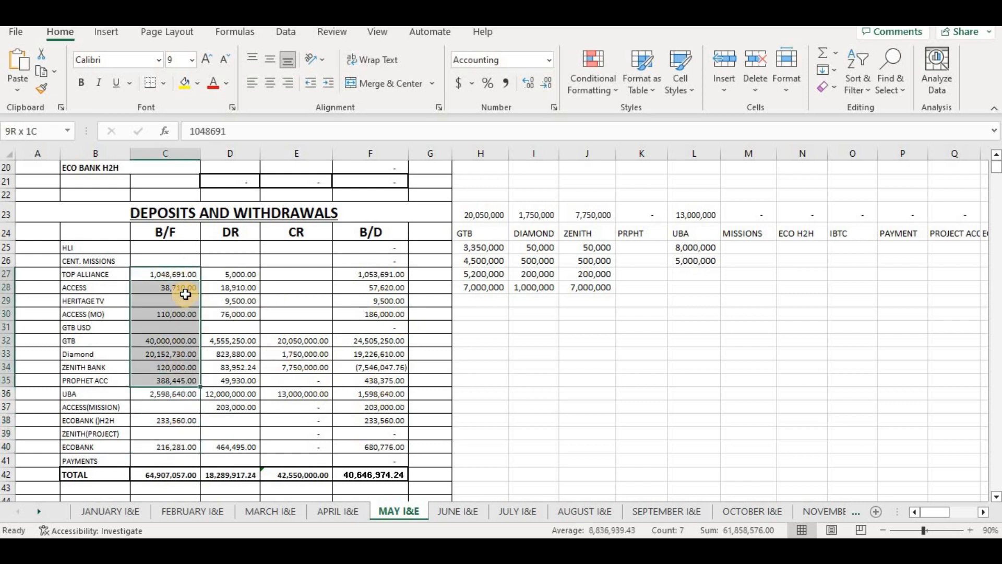
pyautogui.moveTo(185, 295); pyautogui.dragTo(186, 300)
pyautogui.moveTo(735, 549)
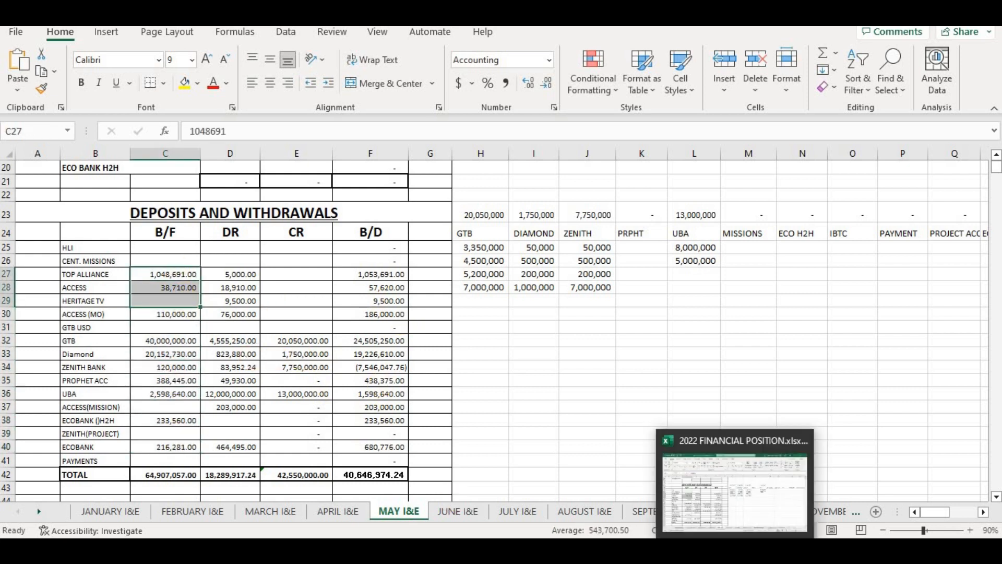
pyautogui.click(171, 339)
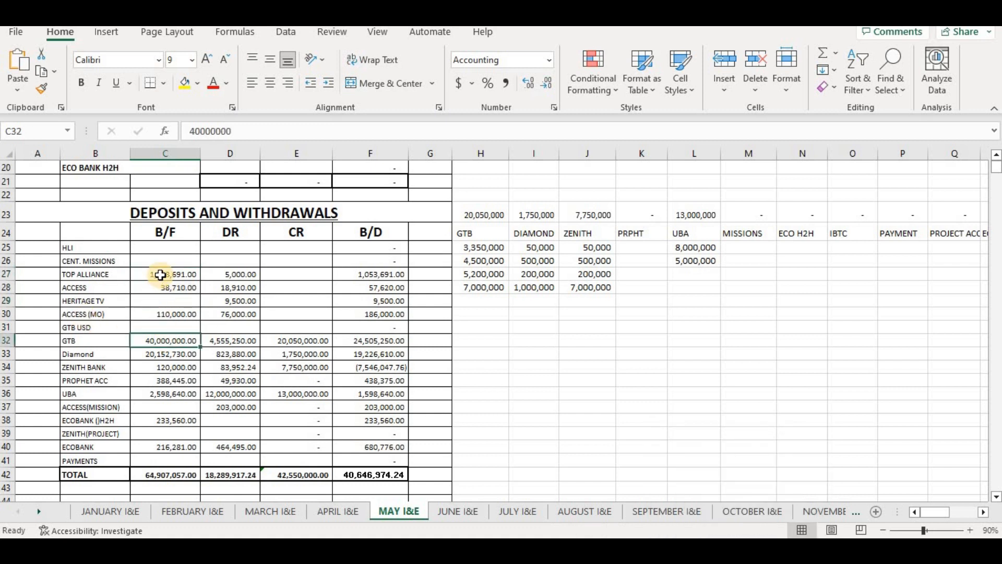
pyautogui.moveTo(160, 275); pyautogui.dragTo(163, 445)
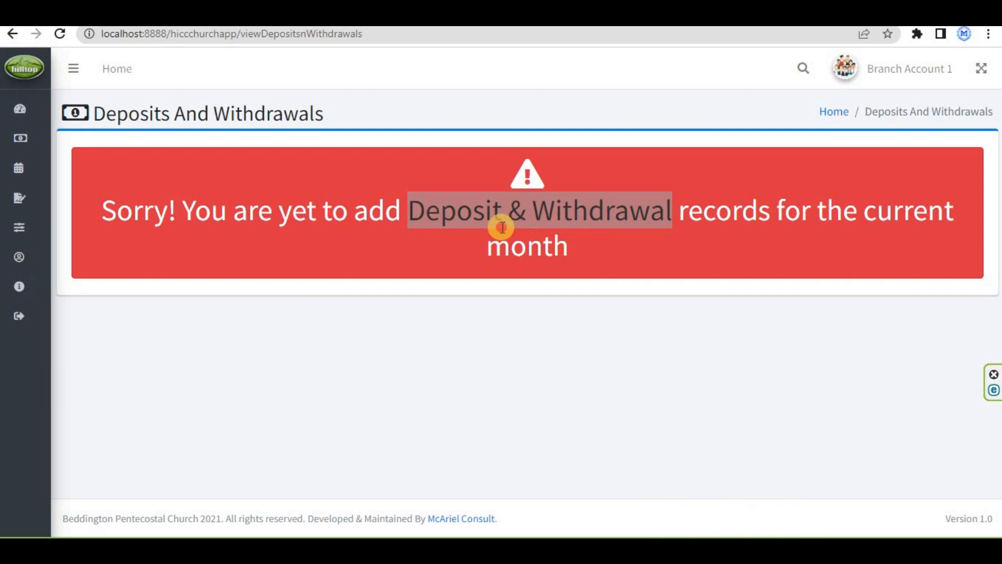
# Step: Switch to the church web app and open the Post Balance Brought Forward page from the finance expenses section
pyautogui.moveTo(502, 226); pyautogui.dragTo(354, 230)
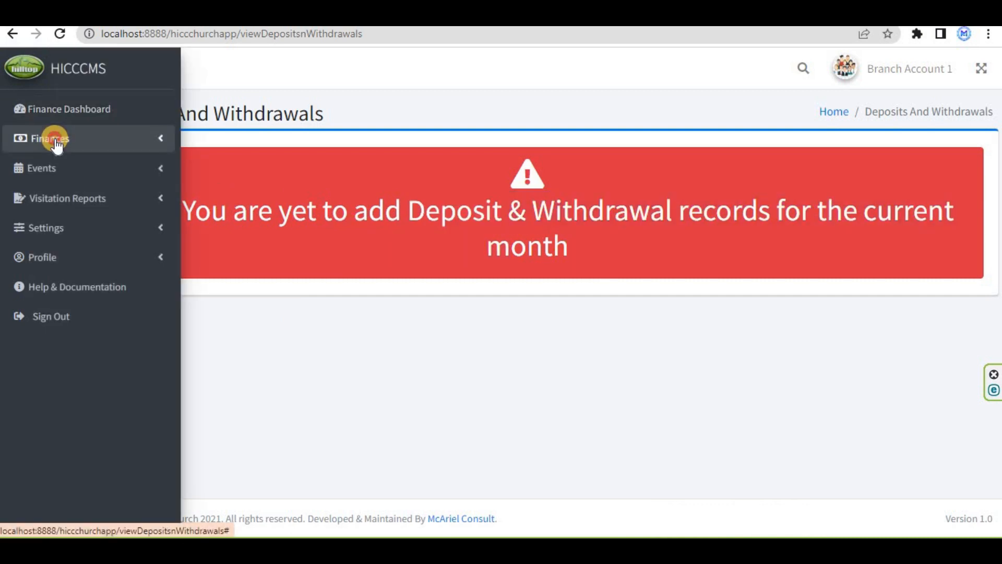
pyautogui.click(55, 141)
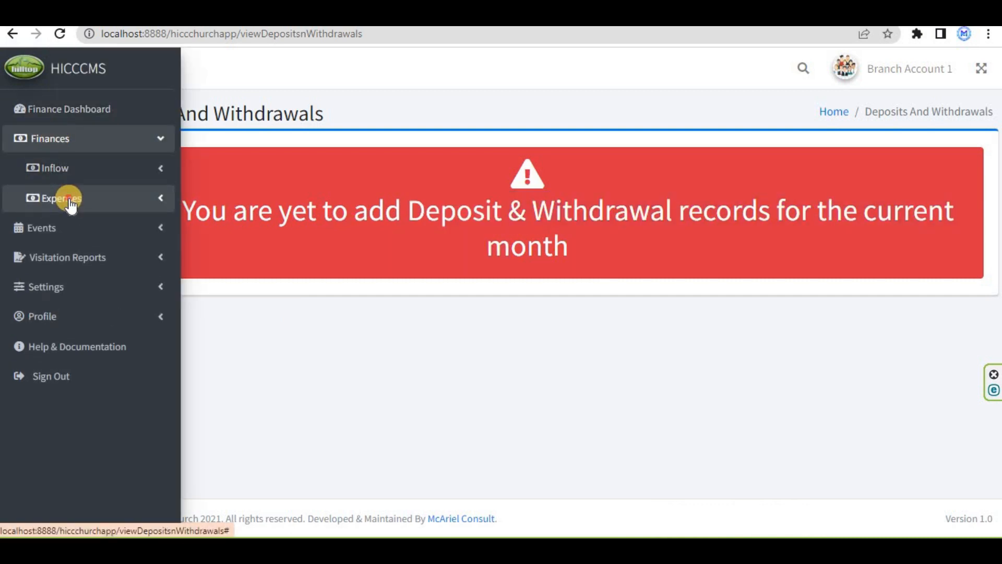
pyautogui.click(71, 203)
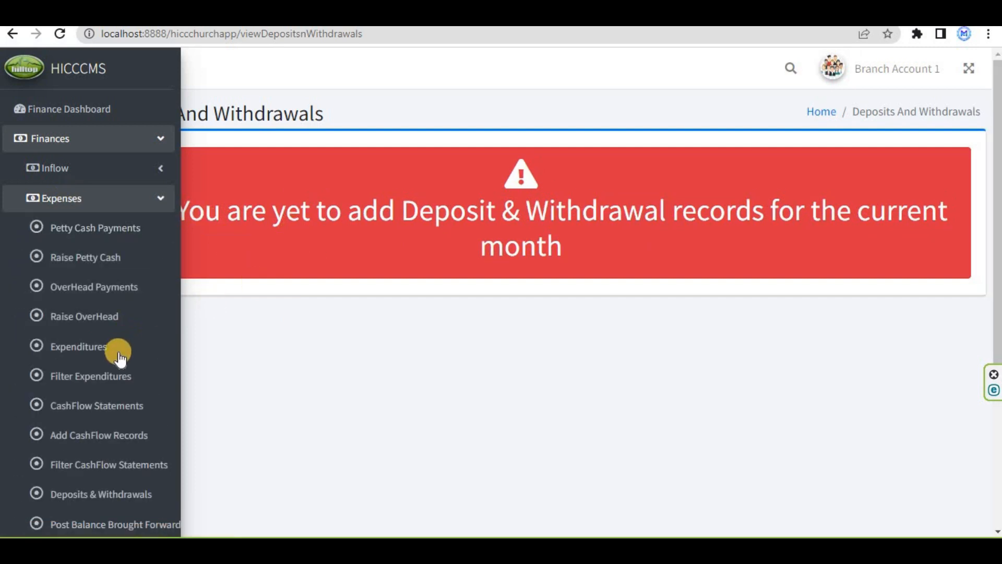
pyautogui.scroll(-1, 119, 359)
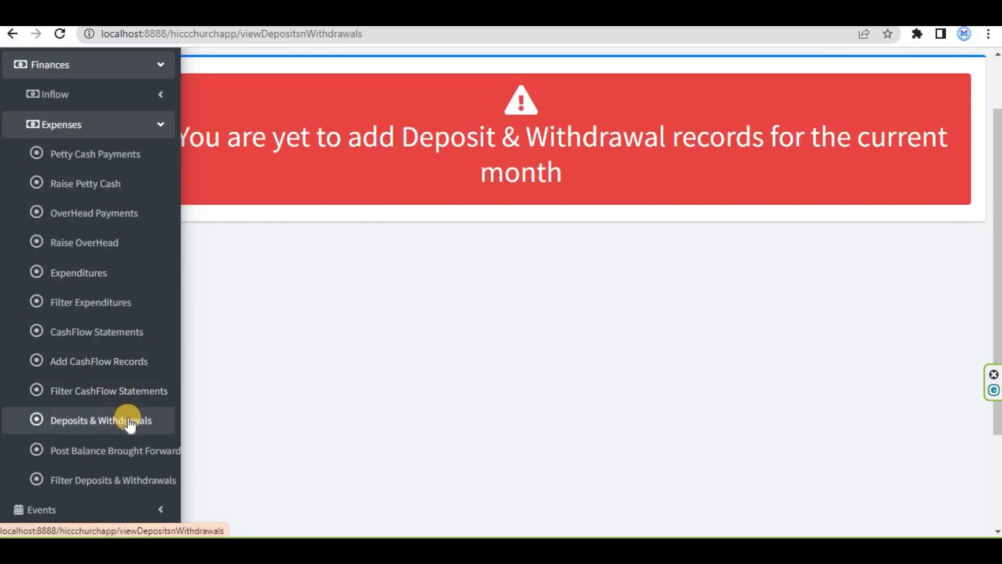
pyautogui.click(118, 454)
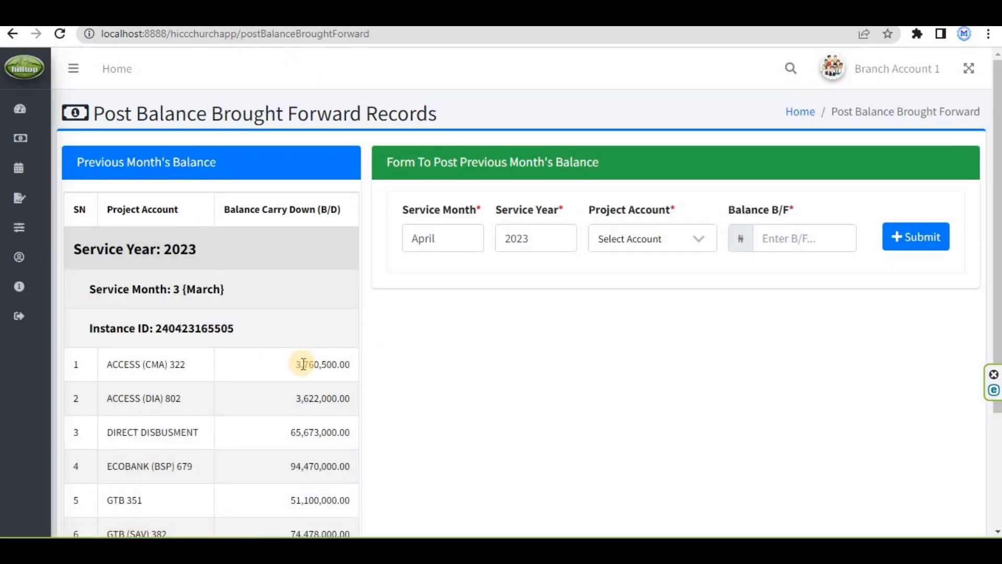
# Step: Examine the March balances carried down per project account and compare their service month with the one in the posting form
pyautogui.scroll(-2, 303, 364)
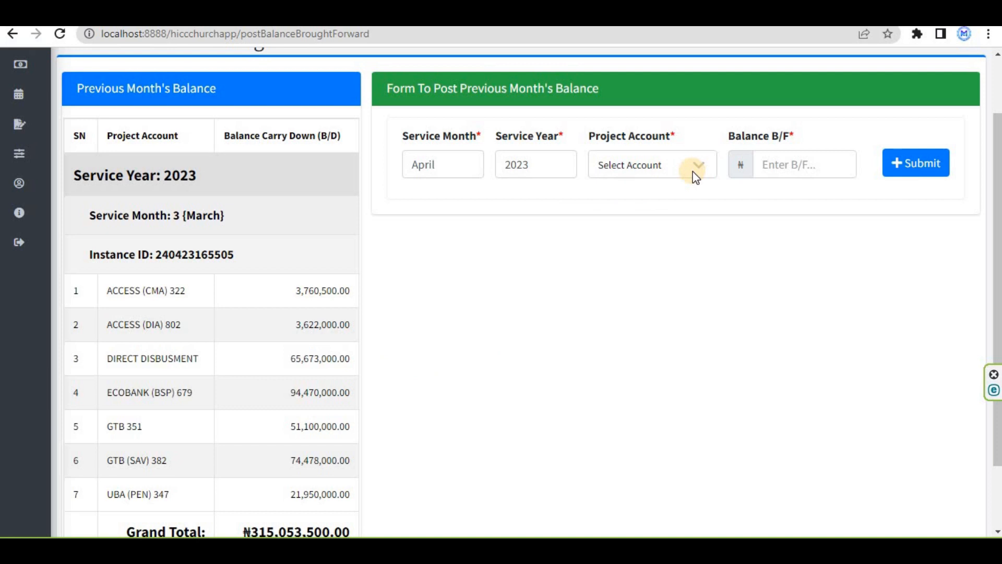
pyautogui.scroll(-1, 335, 288)
pyautogui.scroll(1, 326, 324)
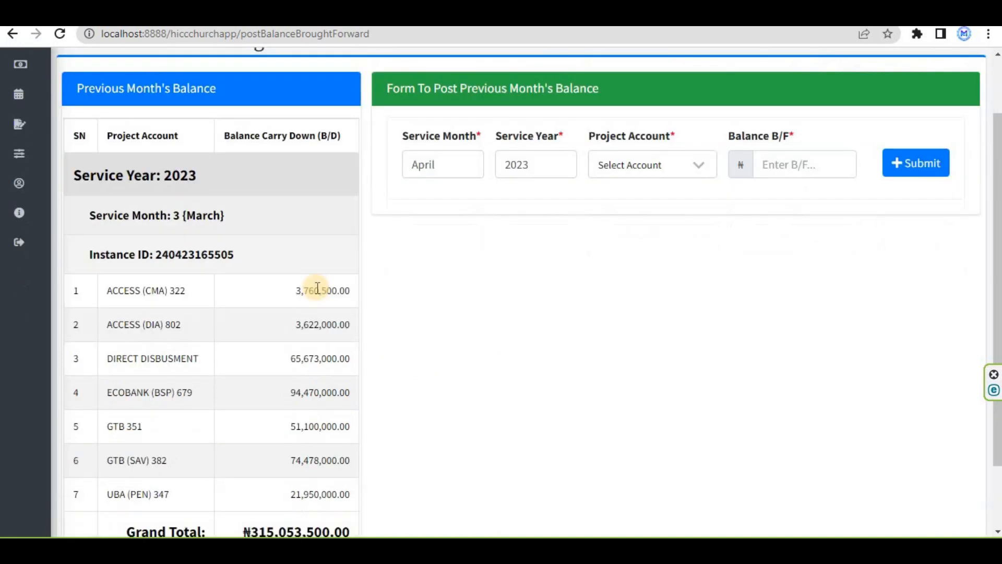
pyautogui.scroll(-2, 355, 342)
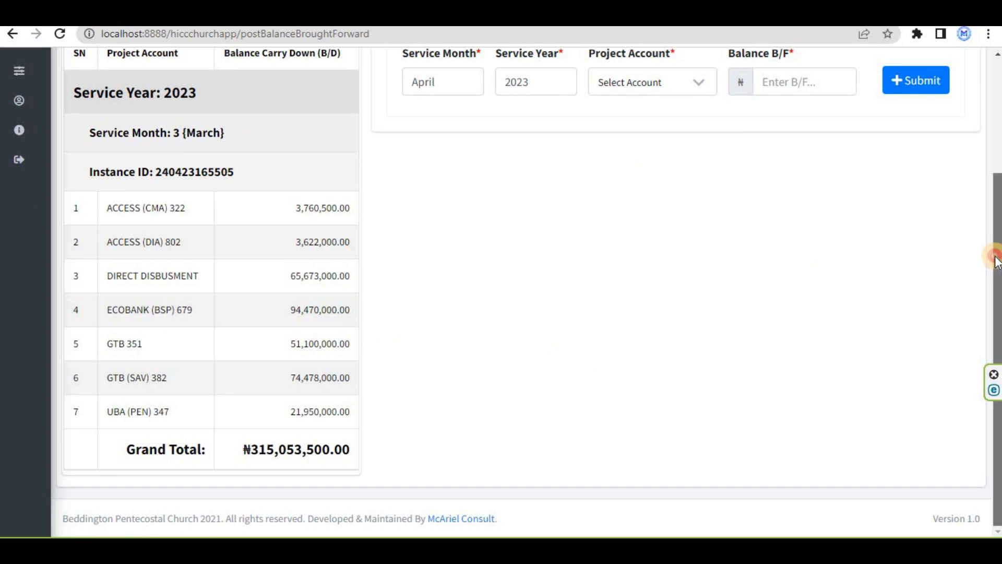
pyautogui.moveTo(995, 269); pyautogui.dragTo(995, 258)
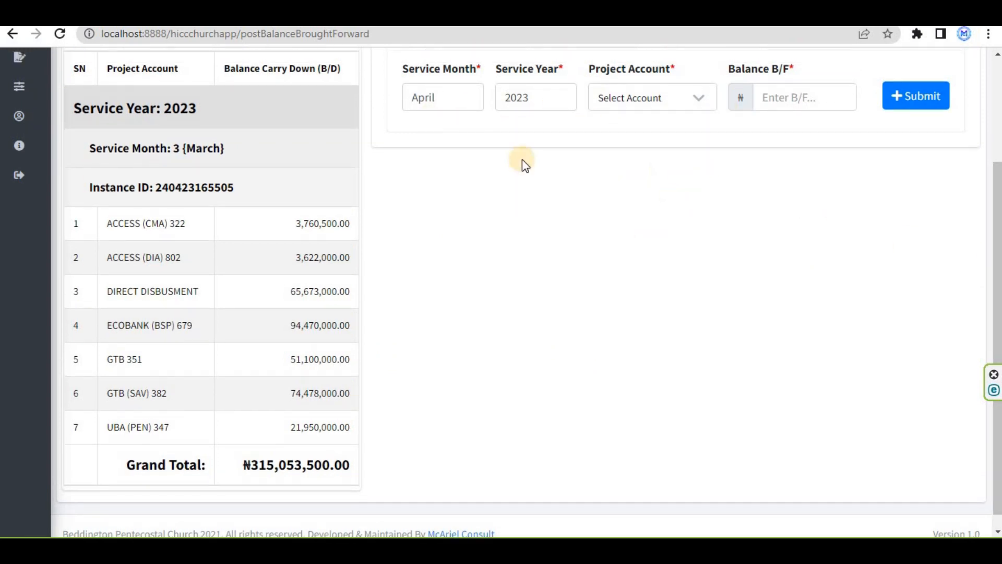
pyautogui.doubleClick(425, 98)
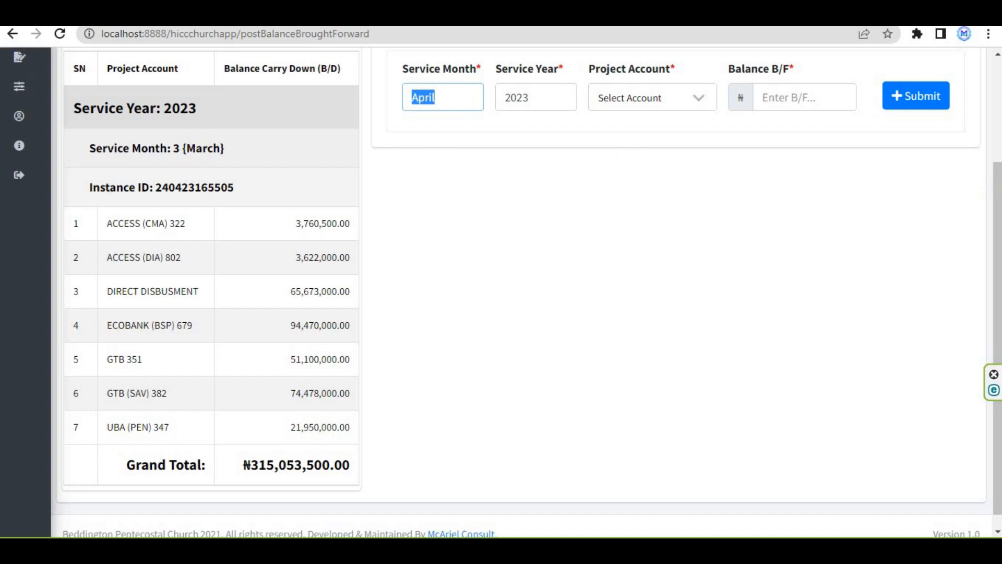
pyautogui.scroll(1, 995, 190)
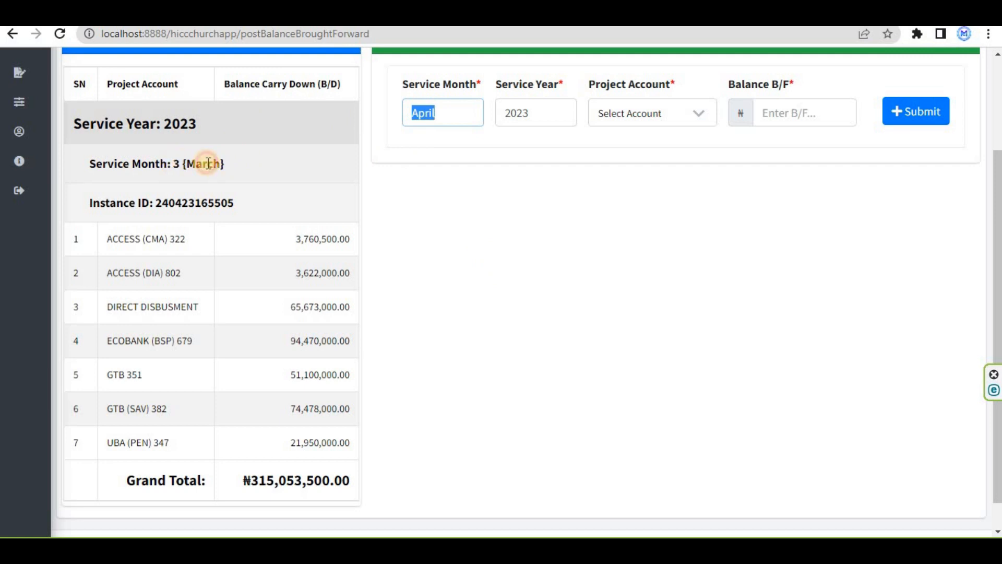
pyautogui.moveTo(173, 164); pyautogui.dragTo(225, 163)
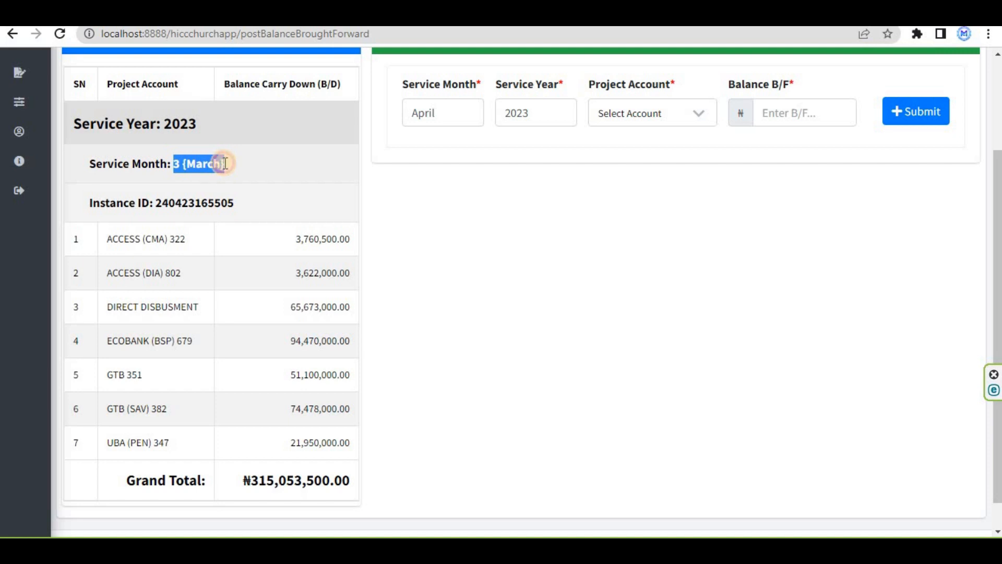
pyautogui.click(202, 240)
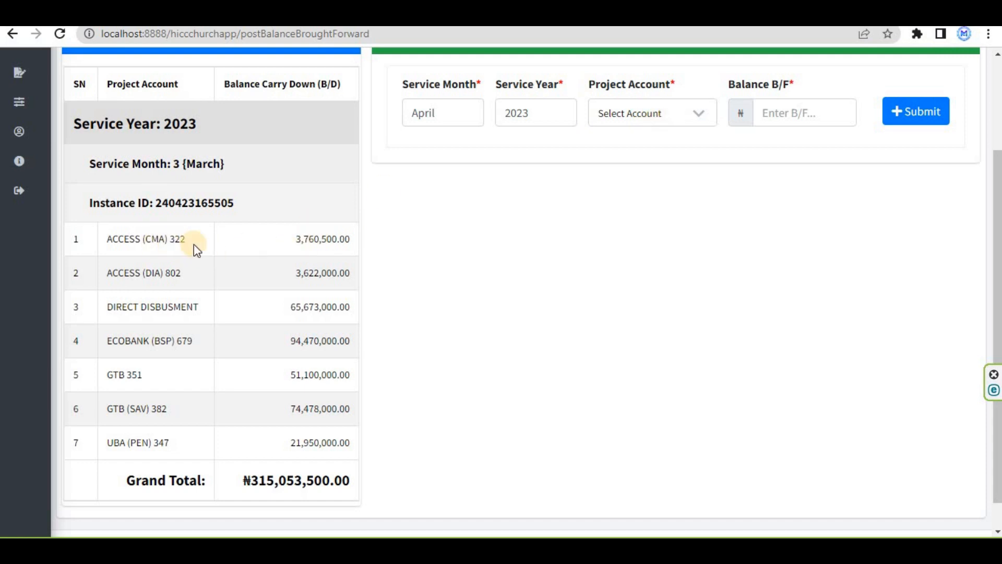
# Step: Post the April 2023 balance brought forward of 3,760,500.00 for the ACCESS (CMA) project account
pyautogui.click(702, 113)
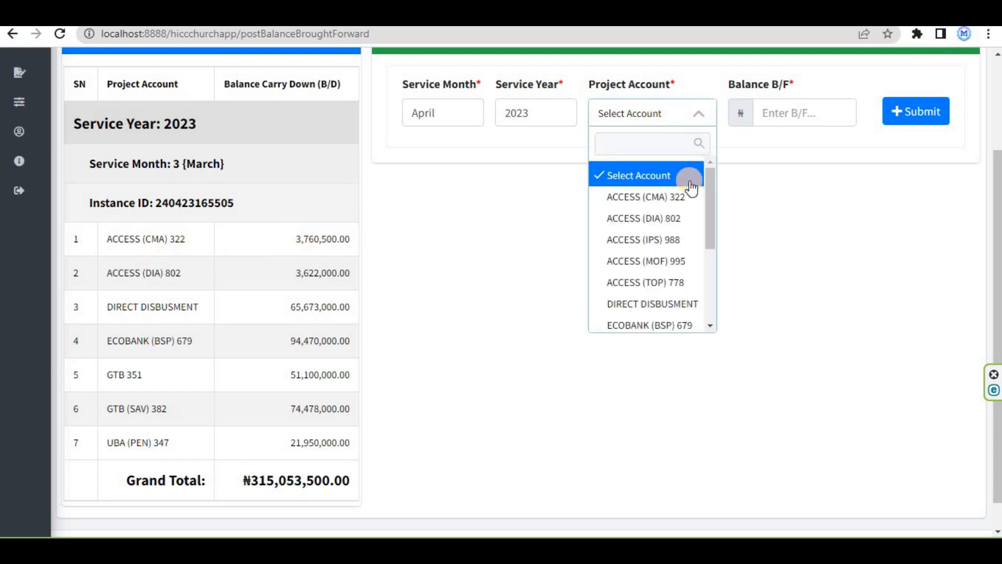
pyautogui.click(679, 197)
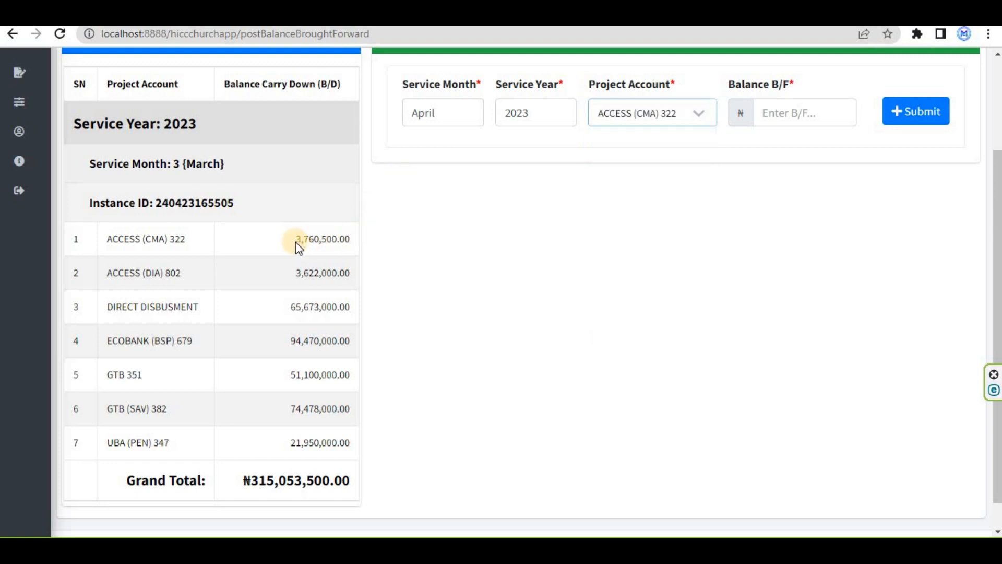
pyautogui.doubleClick(331, 239)
pyautogui.moveTo(331, 239); pyautogui.dragTo(793, 115)
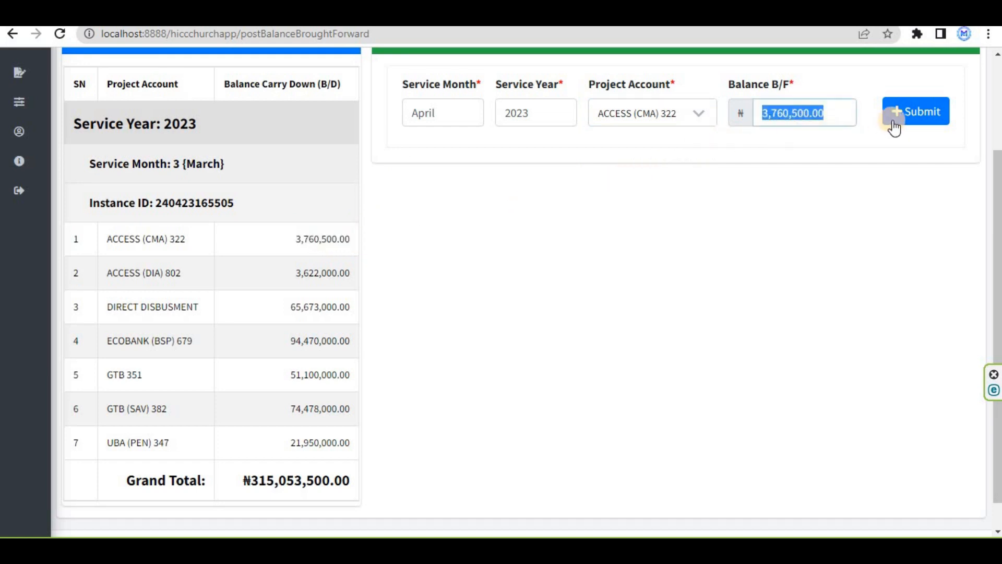
pyautogui.click(908, 124)
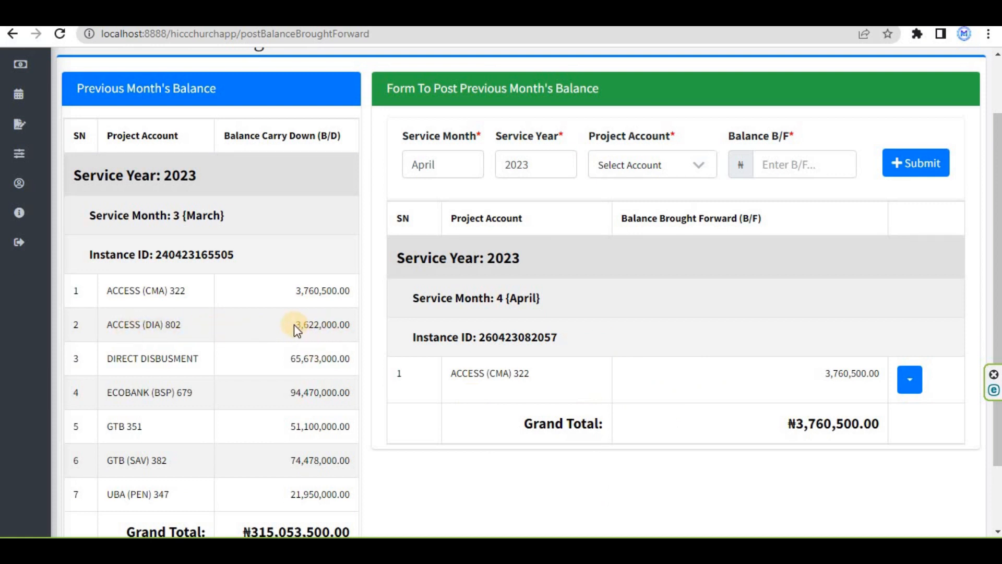
# Step: Post the April 2023 balance brought forward of 3,622,000.00 for the ACCESS (DIA) project account
pyautogui.moveTo(296, 324); pyautogui.dragTo(759, 165)
pyautogui.click(699, 167)
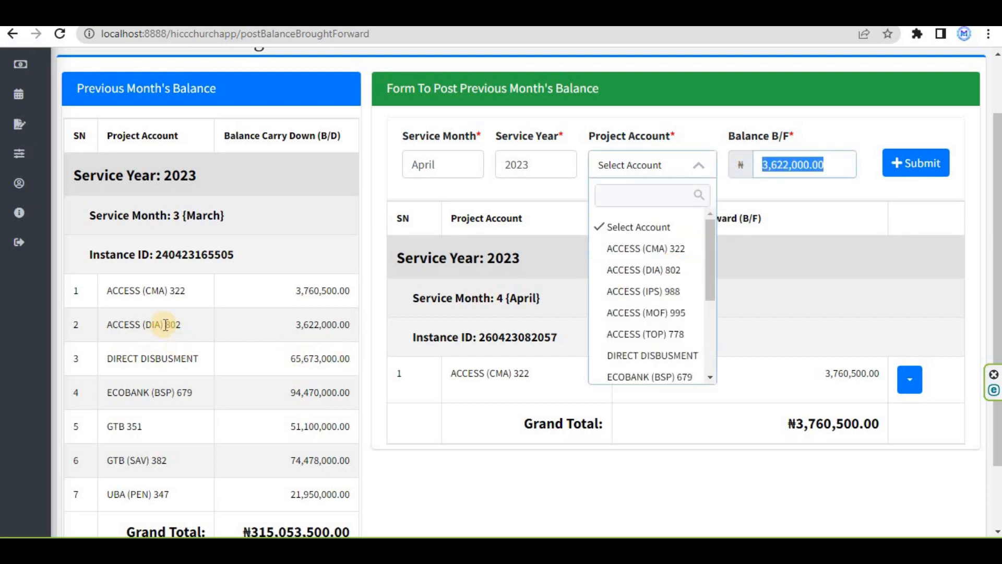
pyautogui.click(649, 269)
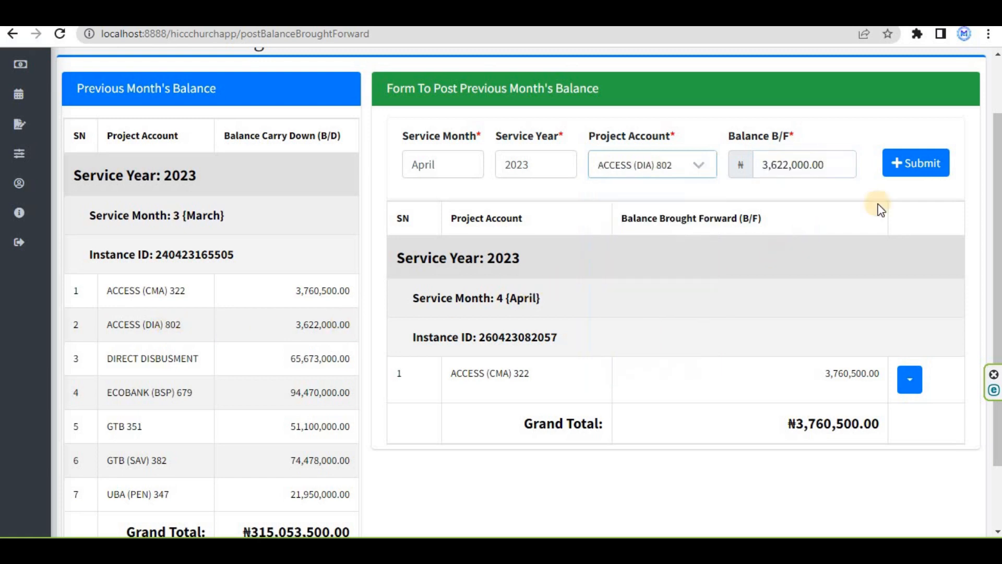
pyautogui.click(910, 164)
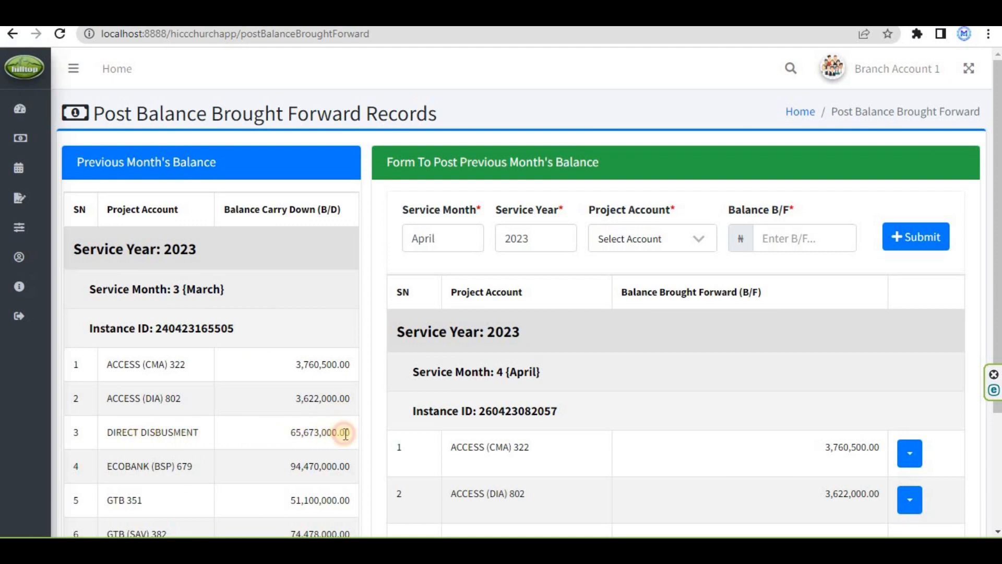
# Step: Post the April 2023 balance brought forward of 65,673,000.00 for the DIRECT DISBUSMENT project account
pyautogui.moveTo(290, 433); pyautogui.dragTo(801, 240)
pyautogui.click(652, 239)
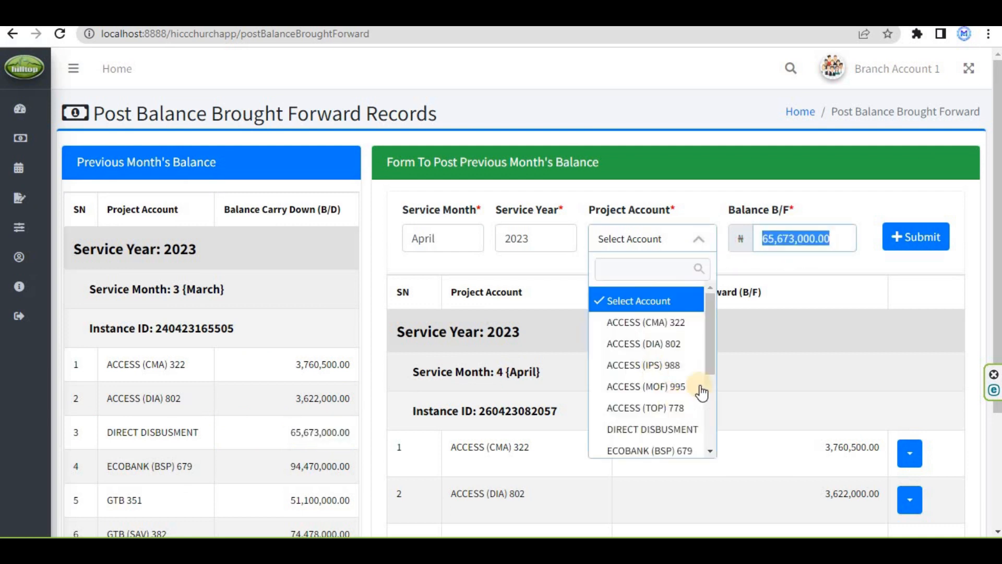
pyautogui.click(652, 429)
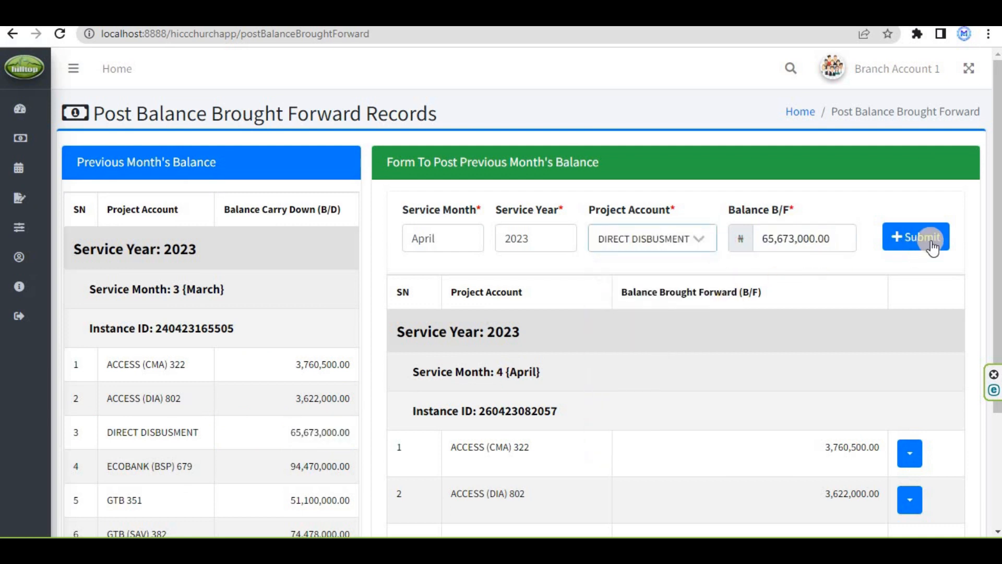
pyautogui.click(908, 246)
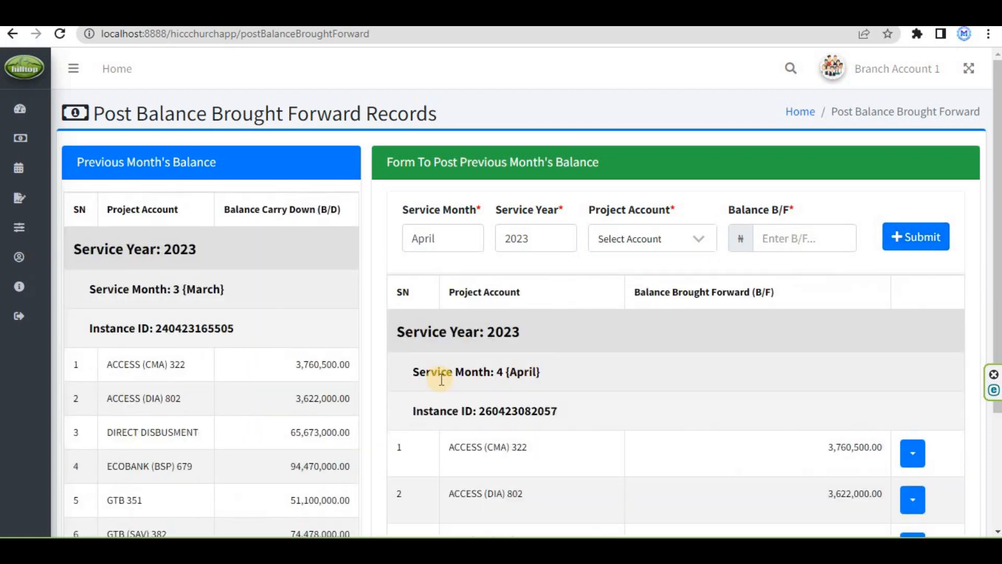
# Step: Post the April 2023 balance brought forward of 94,470,000.00 for the ECOBANK (BSP) project account
pyautogui.scroll(-3, 441, 380)
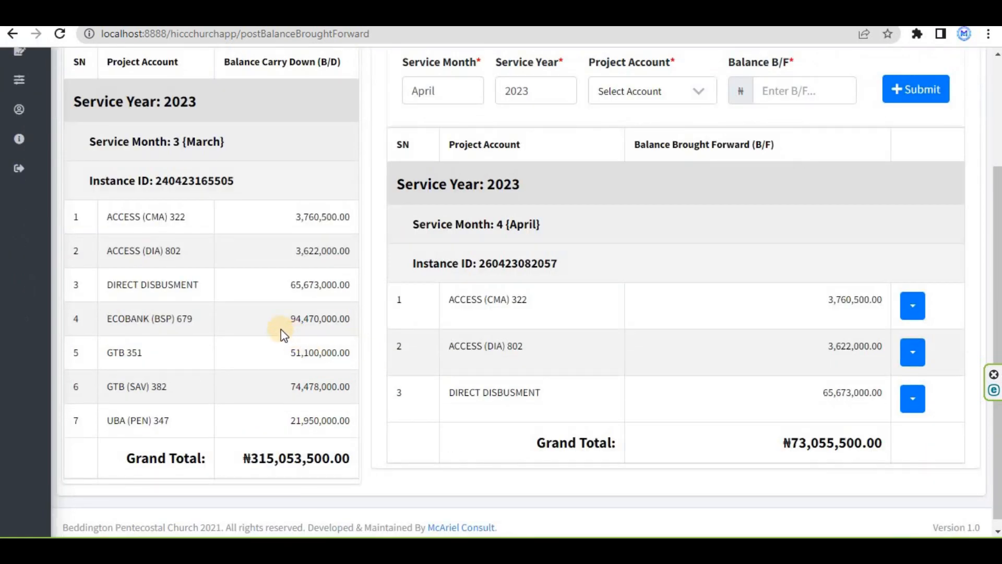
pyautogui.moveTo(286, 320); pyautogui.dragTo(814, 93)
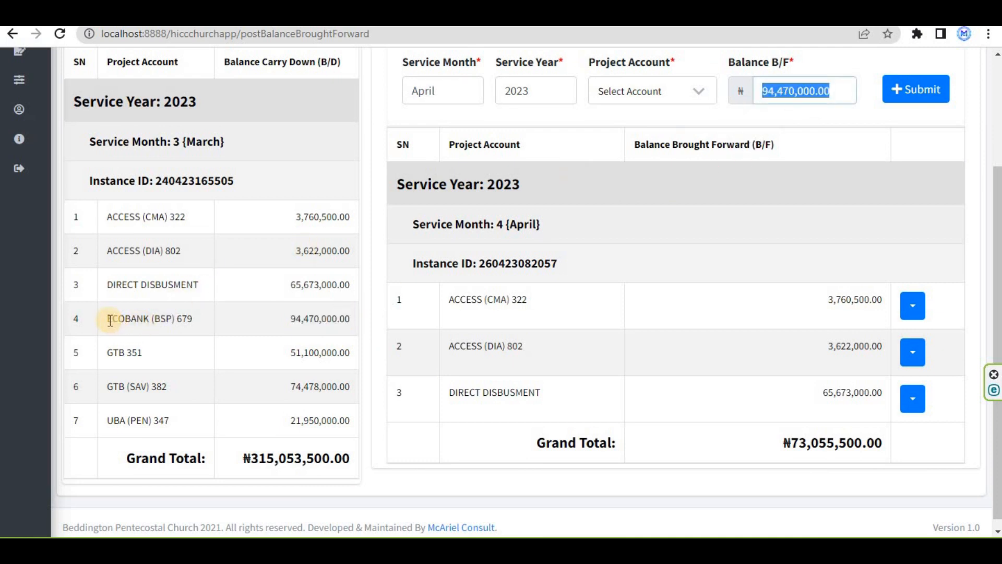
pyautogui.moveTo(108, 320); pyautogui.dragTo(226, 326)
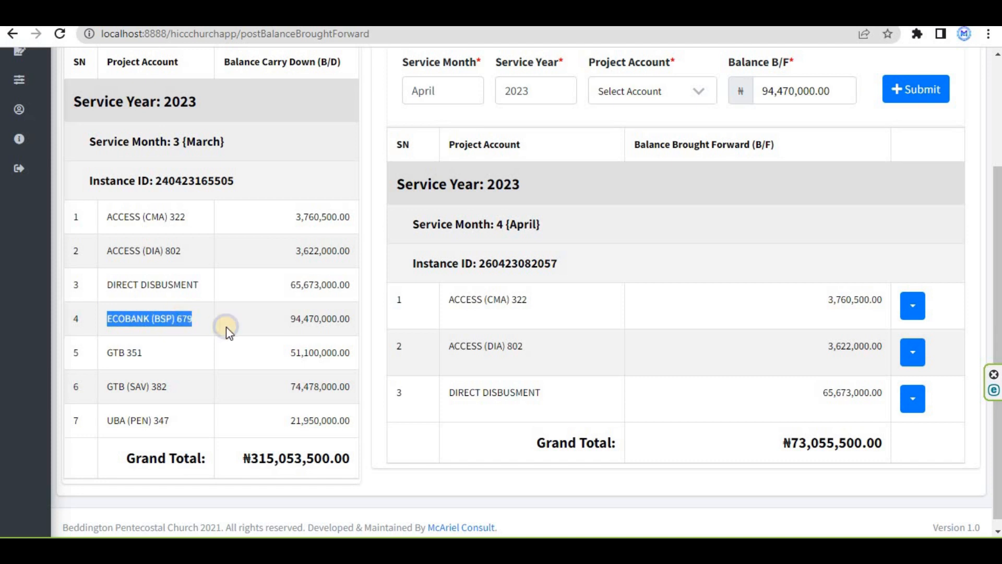
pyautogui.rightClick(178, 319)
pyautogui.click(205, 330)
pyautogui.click(700, 96)
pyautogui.click(655, 121)
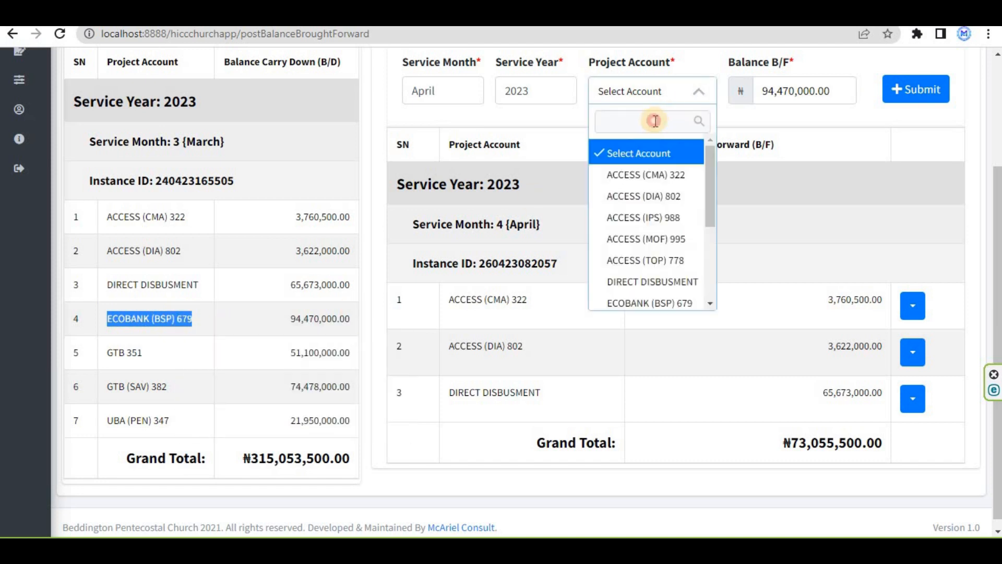
pyautogui.rightClick(653, 121)
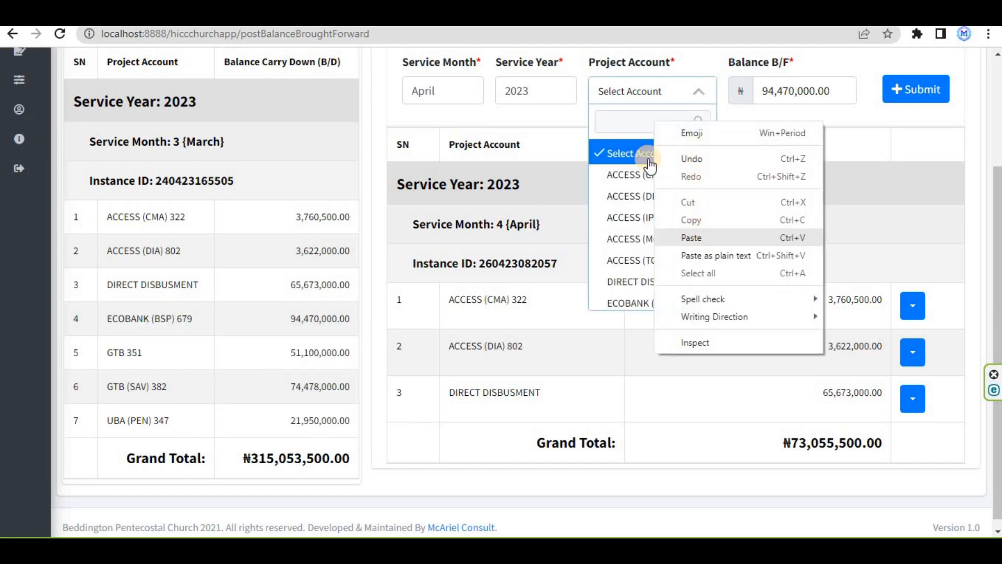
pyautogui.click(691, 238)
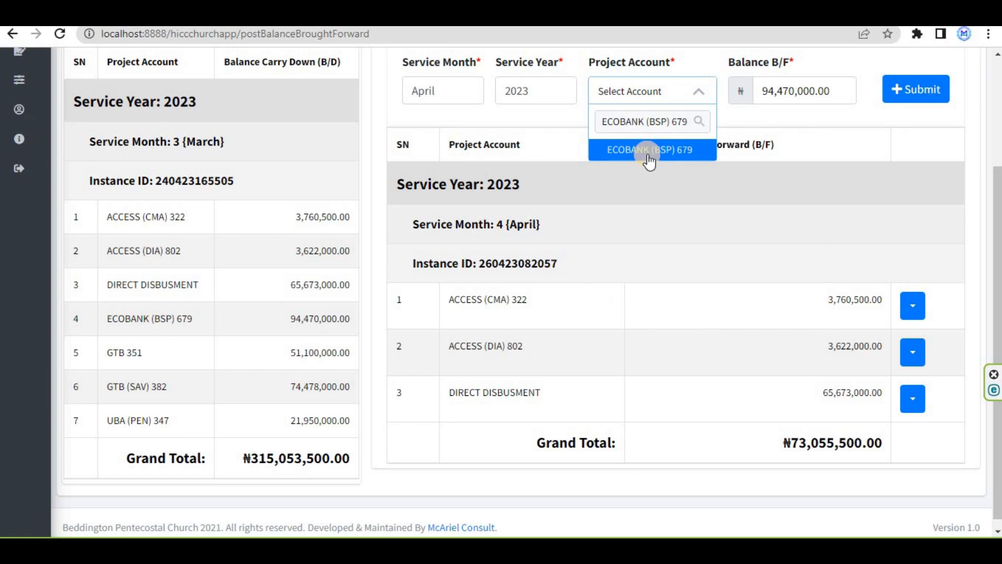
pyautogui.click(647, 150)
pyautogui.click(912, 91)
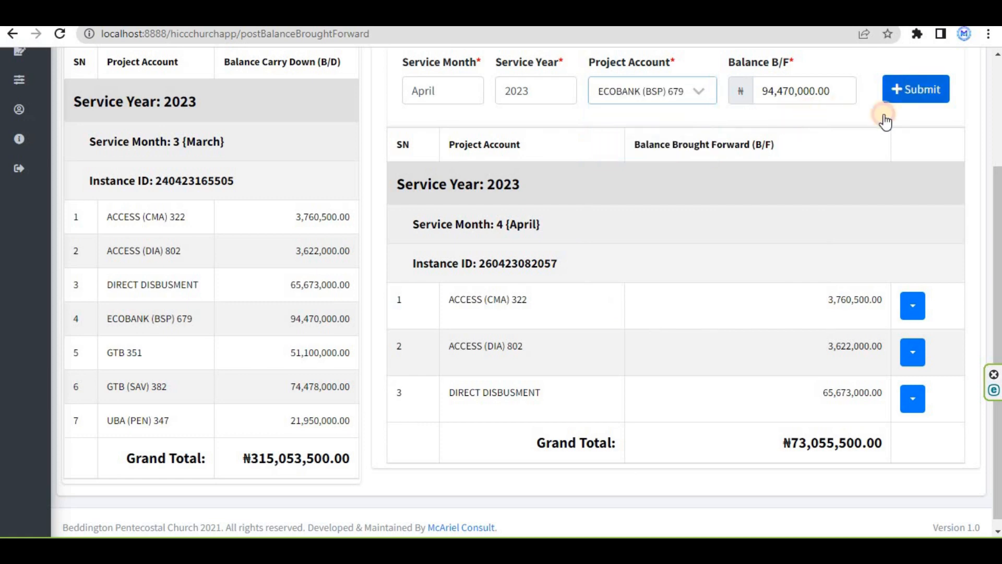
pyautogui.scroll(-3, 639, 337)
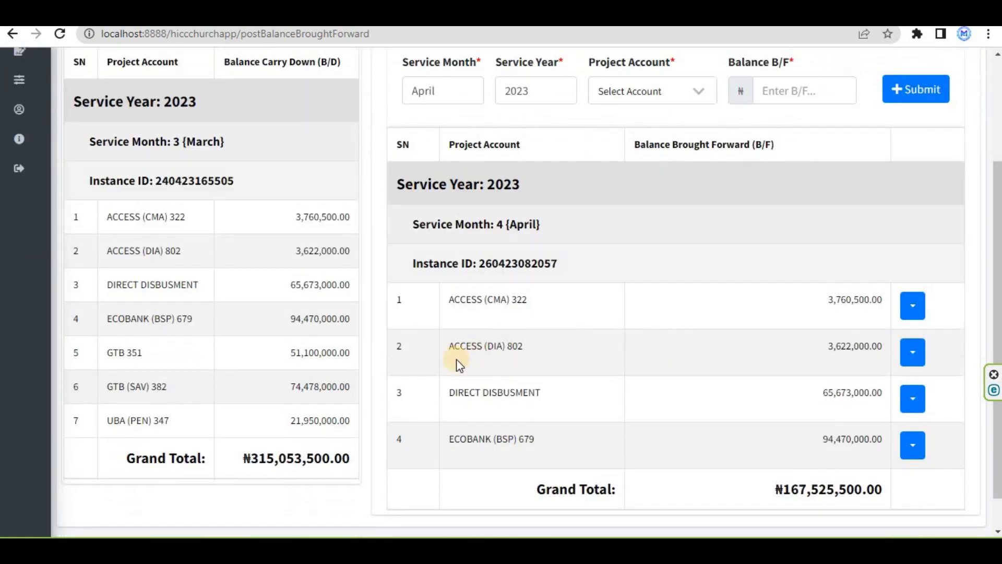
# Step: Post the April 2023 balance brought forward of 51,100,000.00 for the GTB project account in the fifth row of the March balances
pyautogui.scroll(3, 569, 346)
pyautogui.scroll(-3, 566, 342)
pyautogui.scroll(3, 212, 364)
pyautogui.scroll(-2, 214, 381)
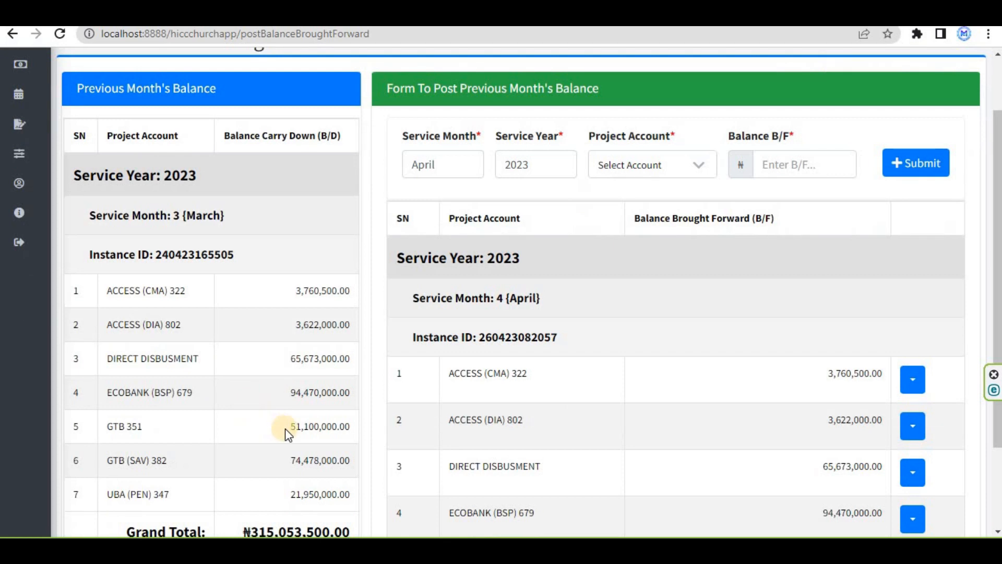
pyautogui.doubleClick(349, 427)
pyautogui.moveTo(330, 426); pyautogui.dragTo(799, 165)
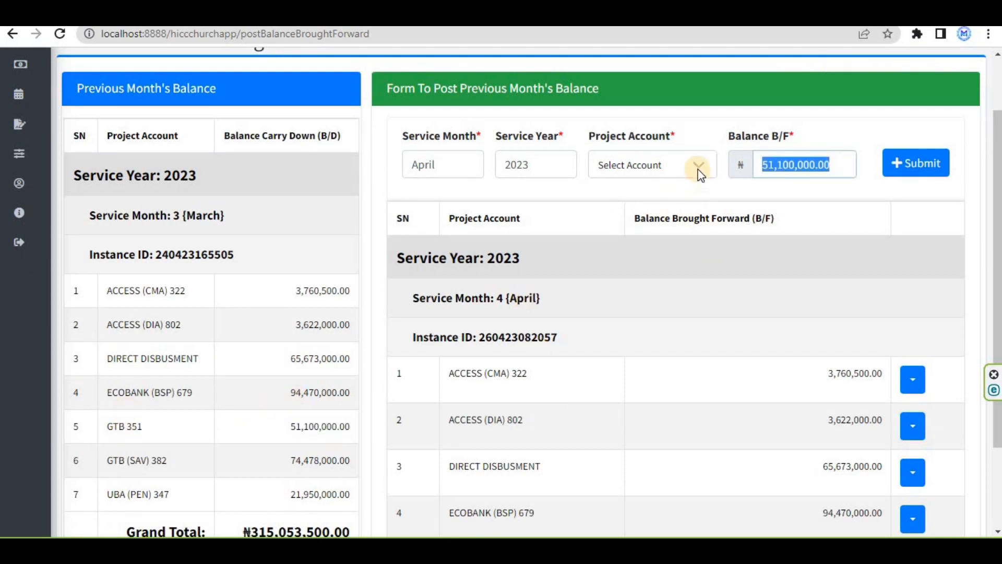
pyautogui.click(653, 165)
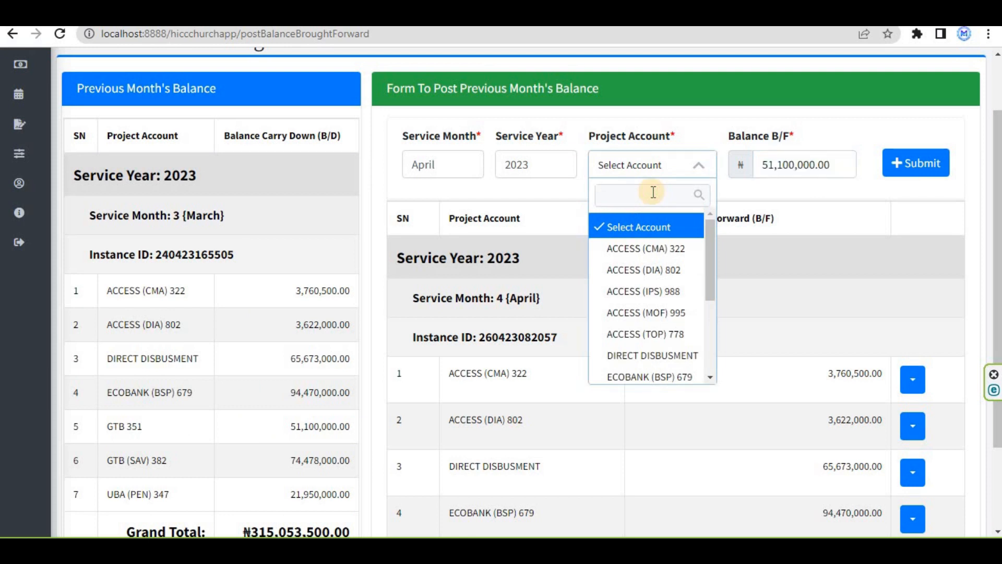
pyautogui.write('gt')
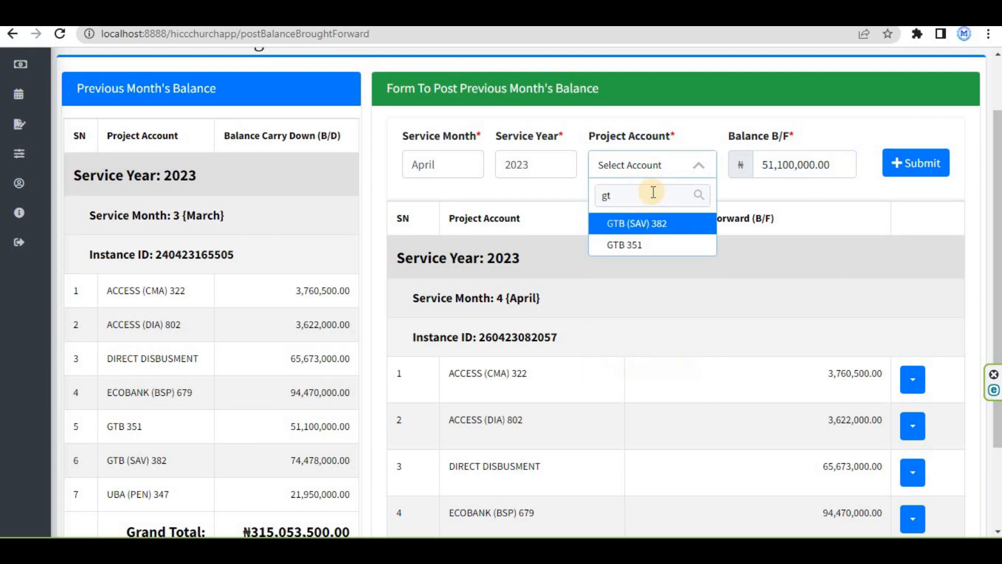
pyautogui.click(642, 245)
pyautogui.click(908, 164)
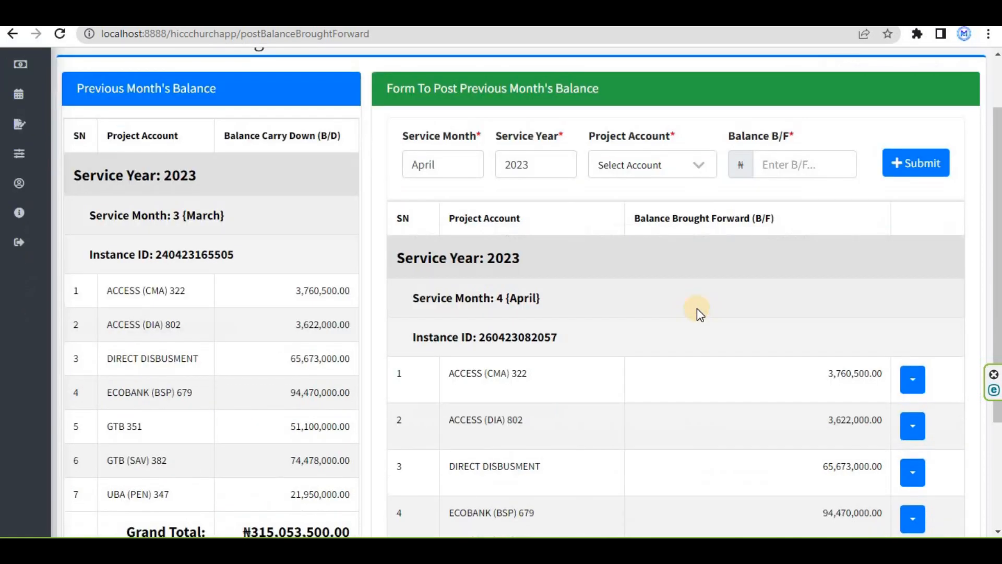
# Step: Post the April 2023 balance brought forward of 74,478,000.00 for the GTB (SAV) project account
pyautogui.scroll(-1, 696, 308)
pyautogui.scroll(1, 697, 312)
pyautogui.doubleClick(347, 459)
pyautogui.moveTo(334, 460); pyautogui.dragTo(765, 165)
pyautogui.click(697, 164)
pyautogui.click(665, 199)
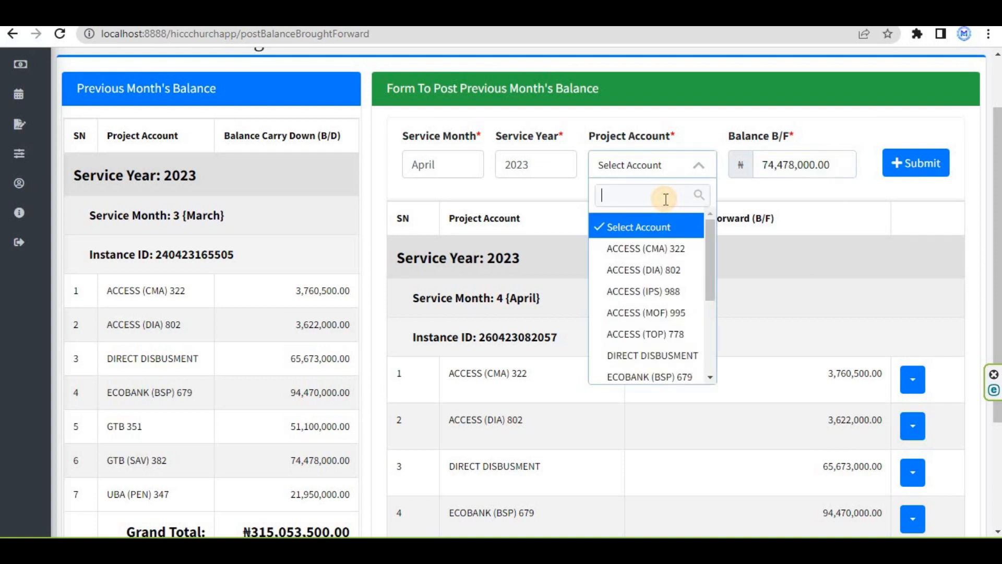
pyautogui.write('gt')
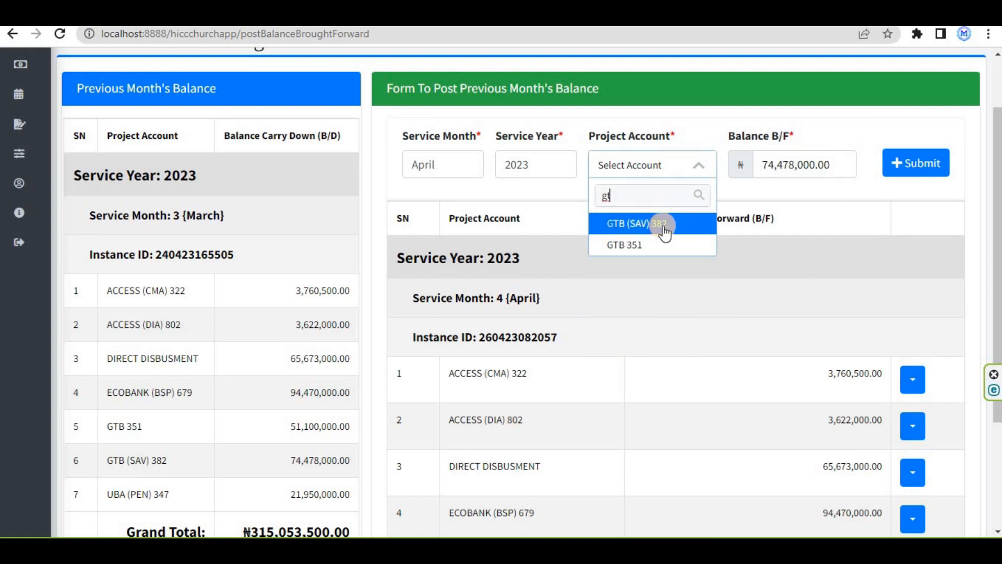
pyautogui.click(663, 225)
pyautogui.click(905, 163)
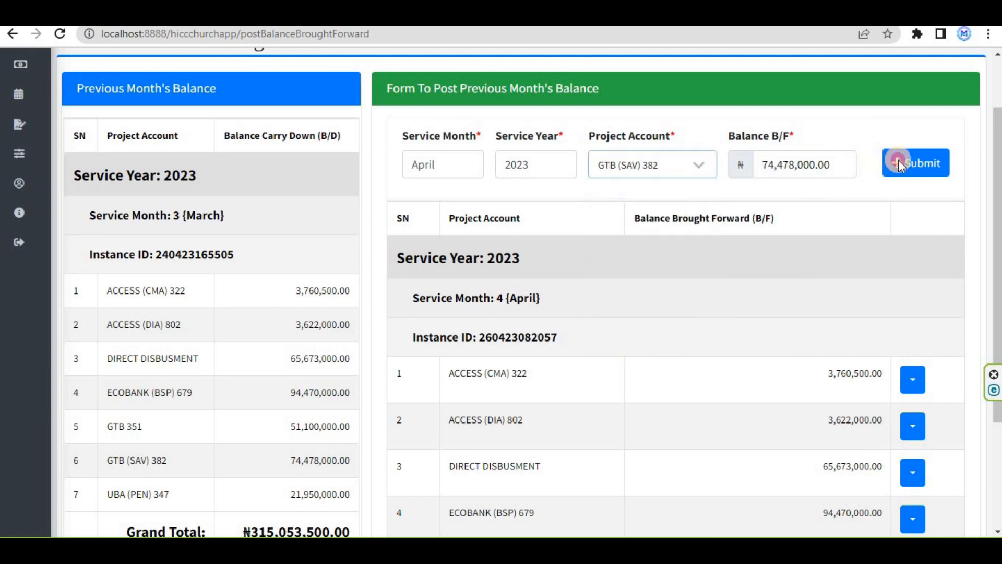
# Step: Post the April 2023 balance brought forward of 21,950,000.00 for the UBA (PEN) project account
pyautogui.scroll(-3, 436, 410)
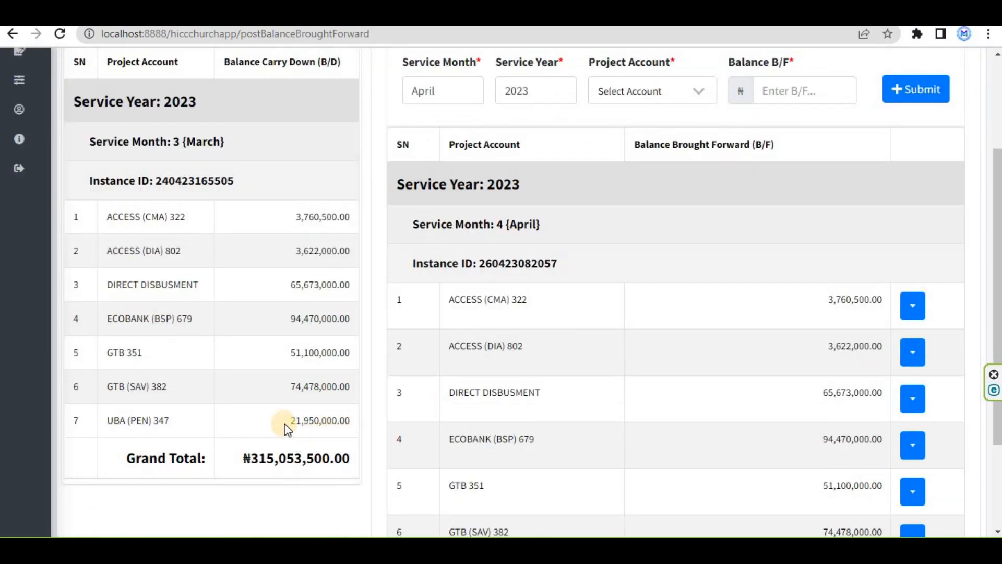
pyautogui.doubleClick(351, 424)
pyautogui.moveTo(354, 424); pyautogui.dragTo(798, 90)
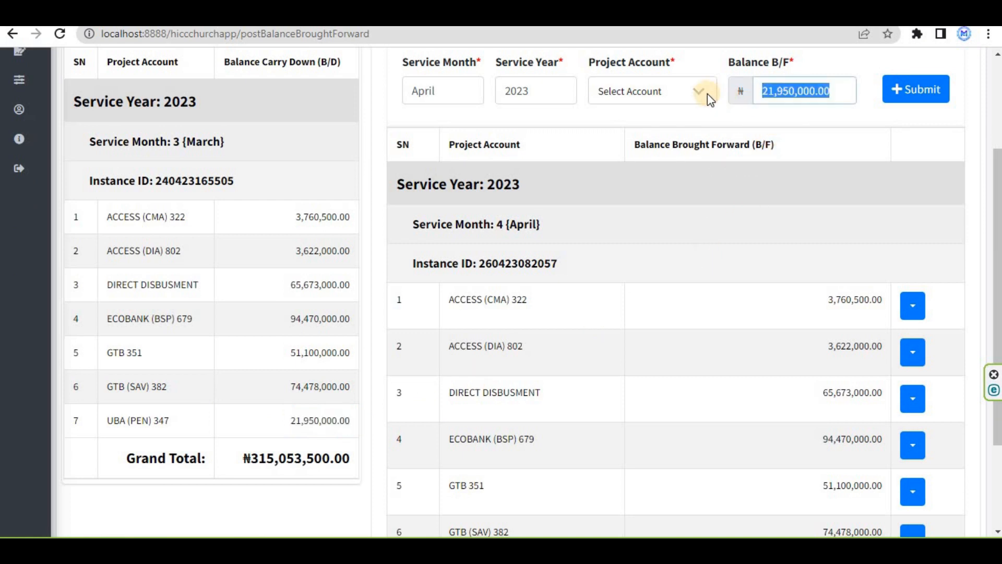
pyautogui.click(646, 96)
pyautogui.write('ub')
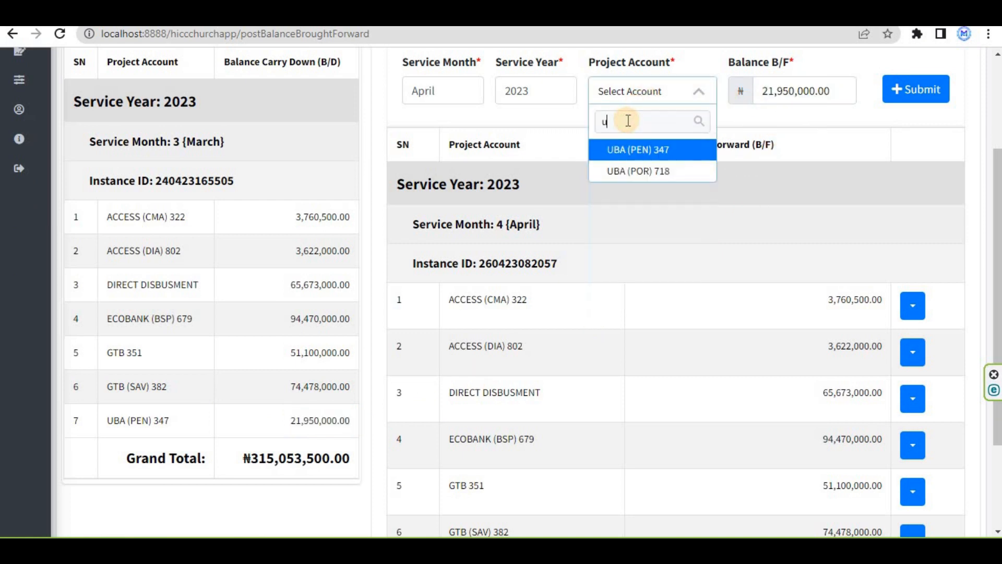
pyautogui.click(661, 150)
pyautogui.click(899, 94)
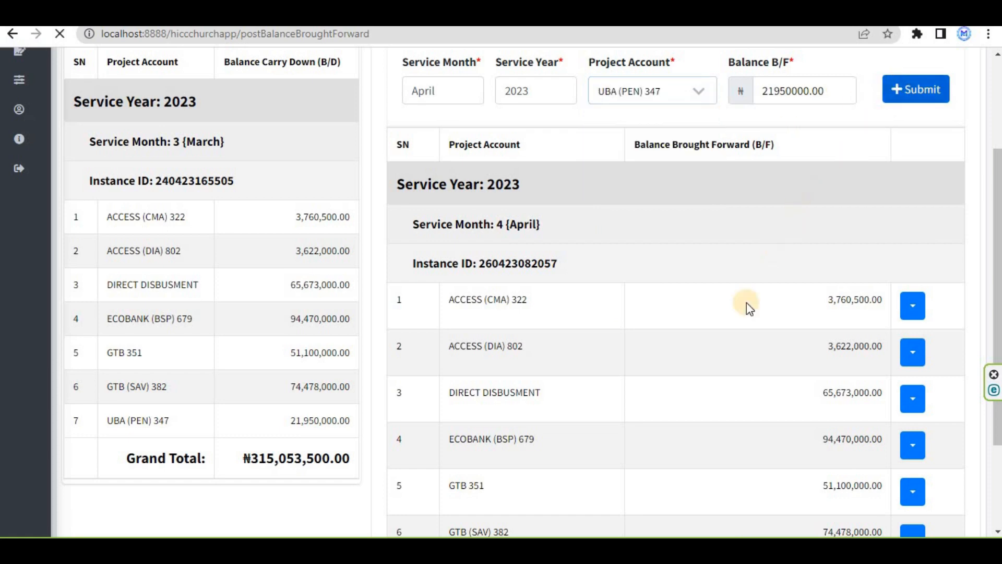
# Step: Compare the grand total of the March balances carried down with the grand total of the April balances brought forward
pyautogui.scroll(-3, 746, 312)
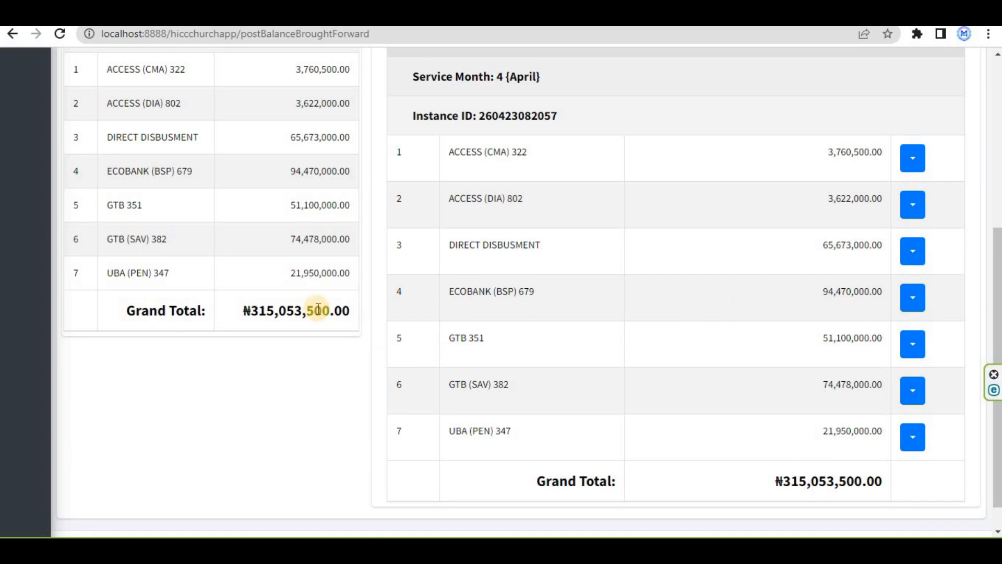
pyautogui.moveTo(252, 311); pyautogui.dragTo(342, 311)
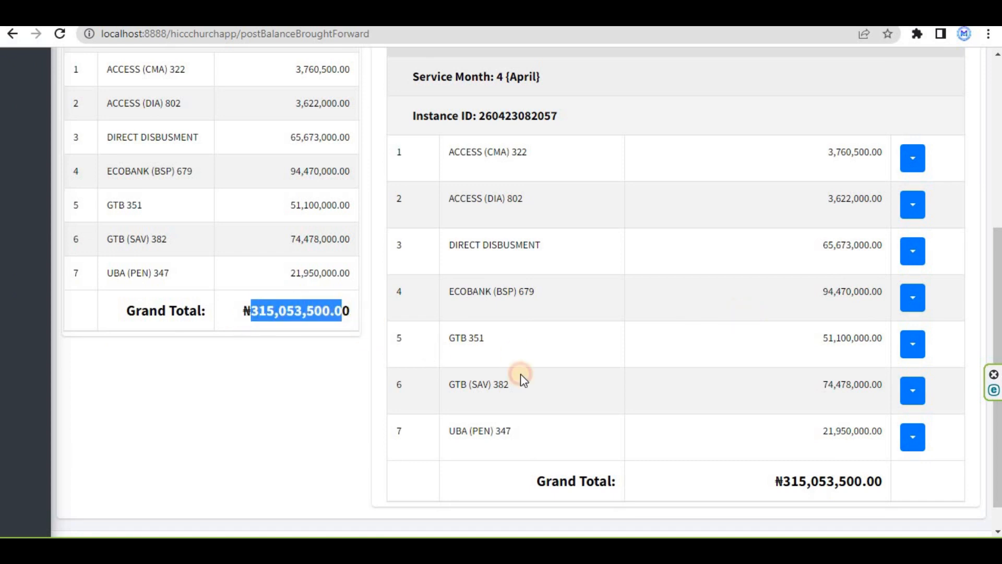
pyautogui.moveTo(792, 481); pyautogui.dragTo(868, 481)
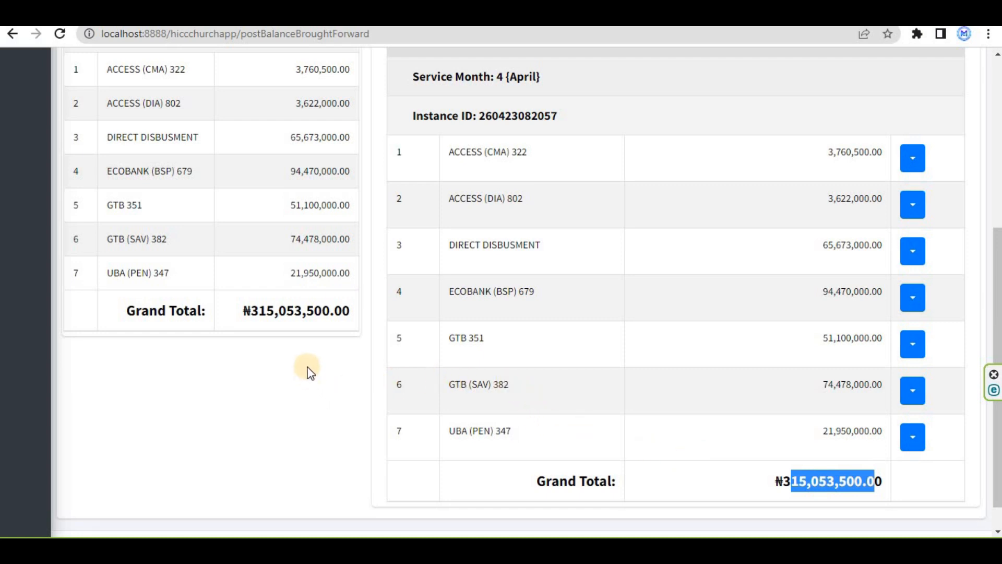
pyautogui.scroll(4, 311, 371)
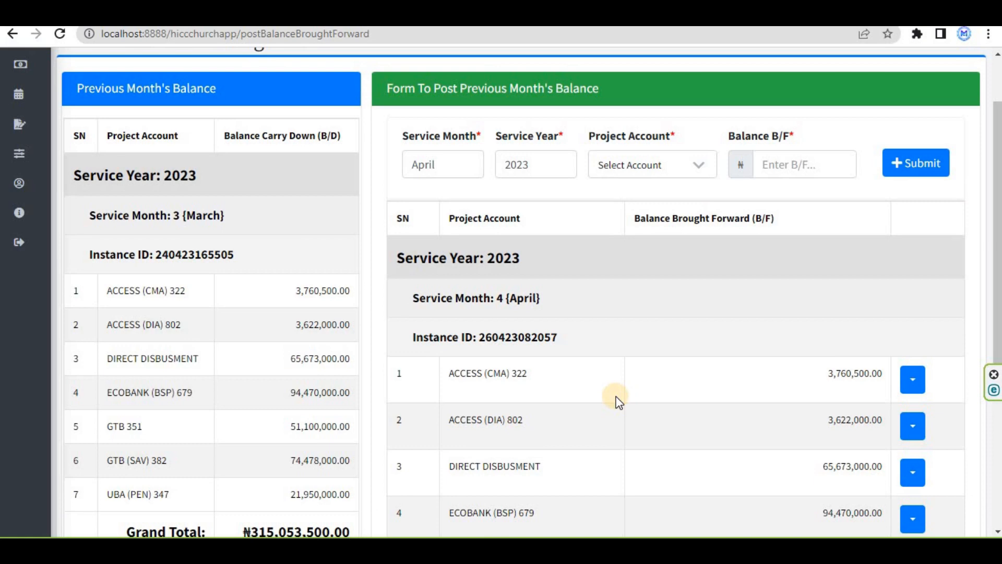
pyautogui.scroll(-4, 616, 399)
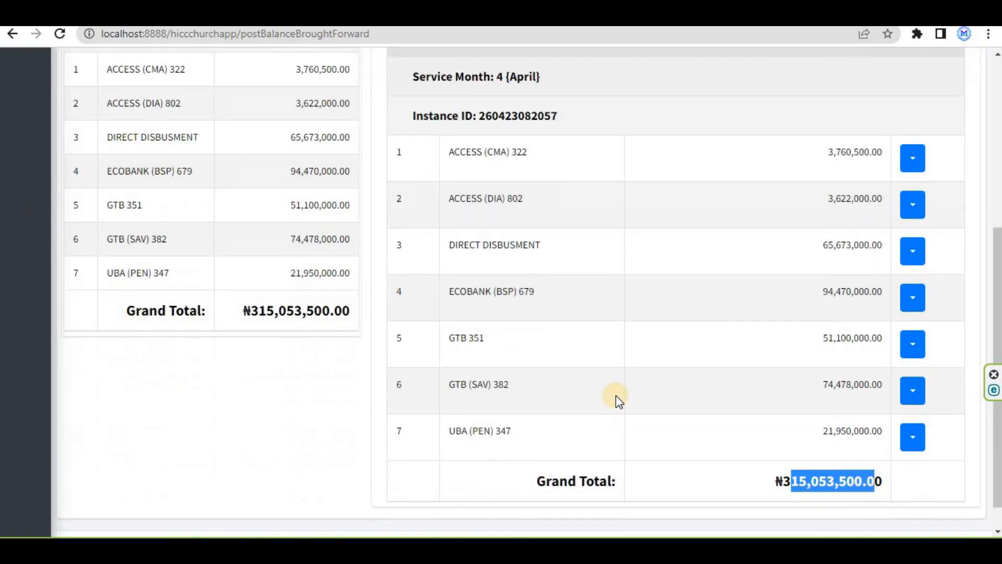
pyautogui.scroll(4, 615, 399)
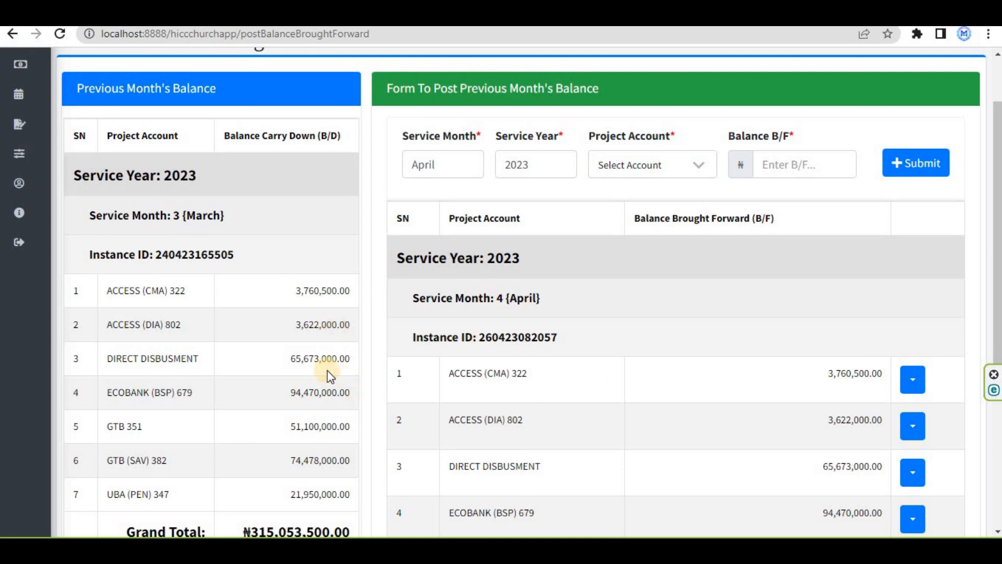
# Step: Open the Deposits & Withdrawals records and review the April 2023 balances, debits and credits of each project account
pyautogui.click(47, 212)
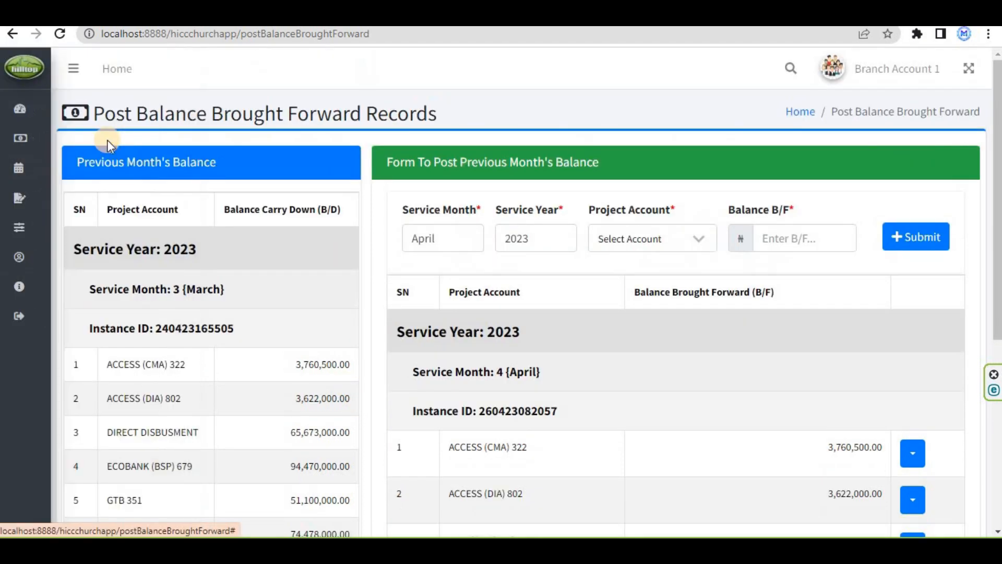
pyautogui.click(48, 139)
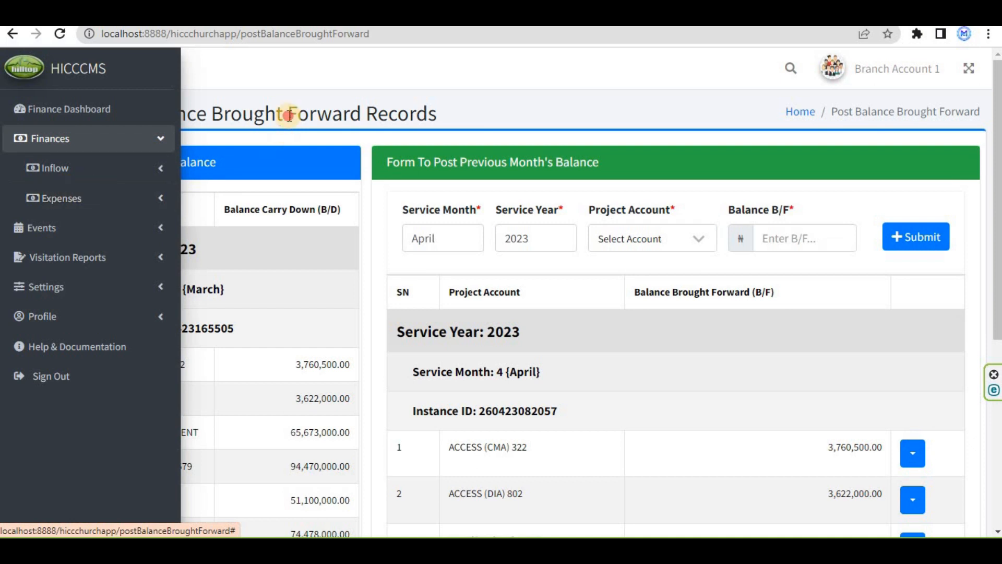
pyautogui.moveTo(67, 165)
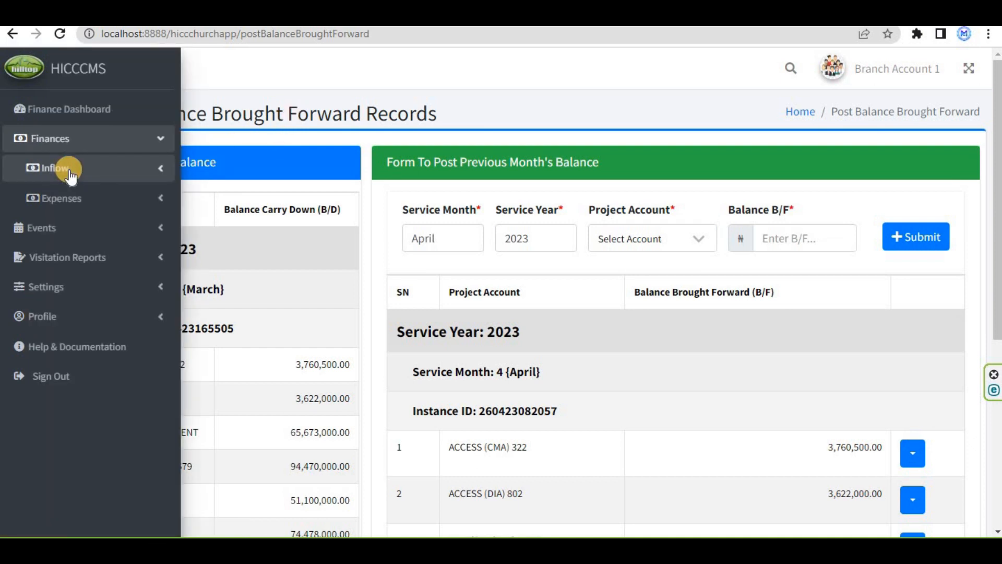
pyautogui.click(78, 197)
pyautogui.scroll(-4, 94, 336)
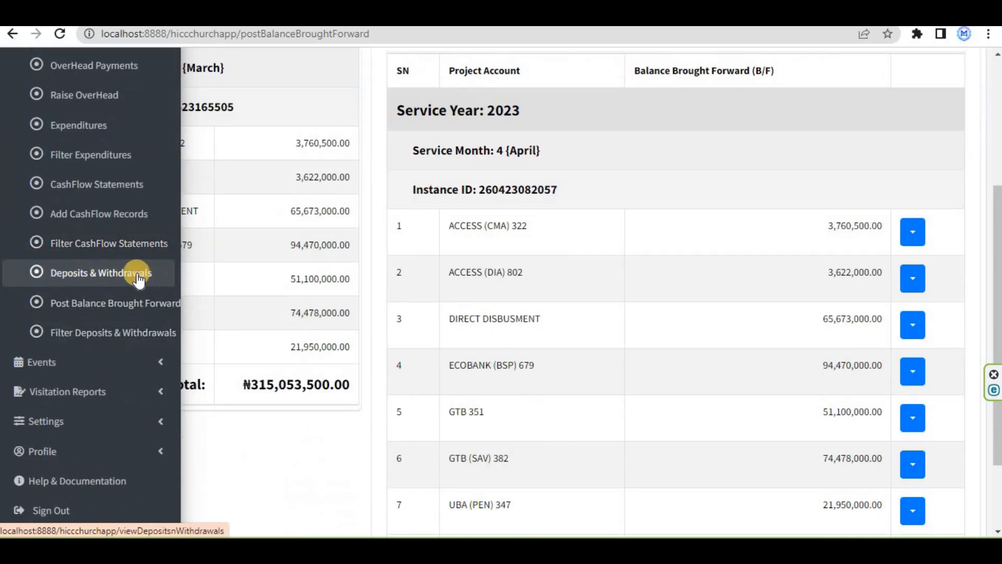
pyautogui.click(115, 282)
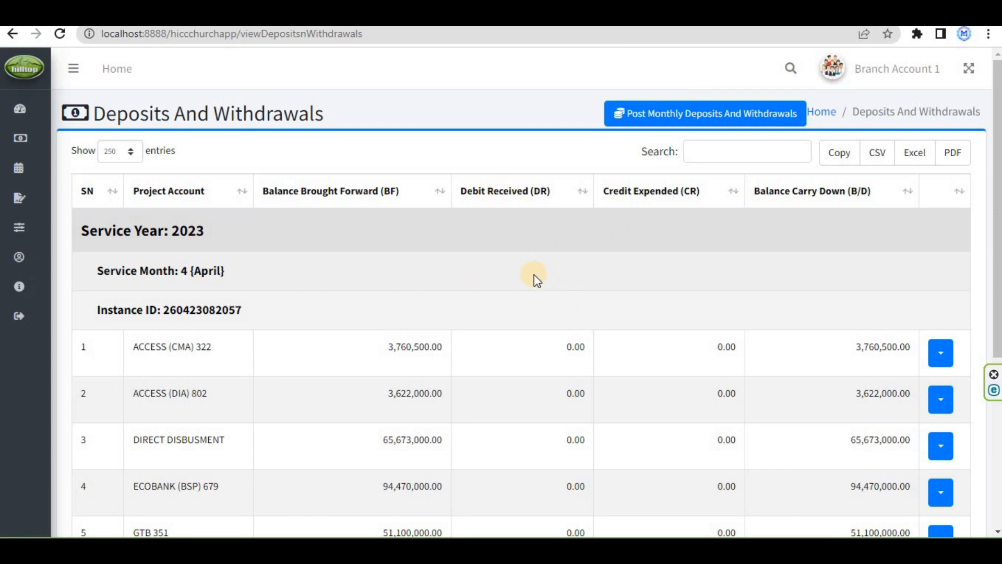
pyautogui.scroll(-3, 537, 282)
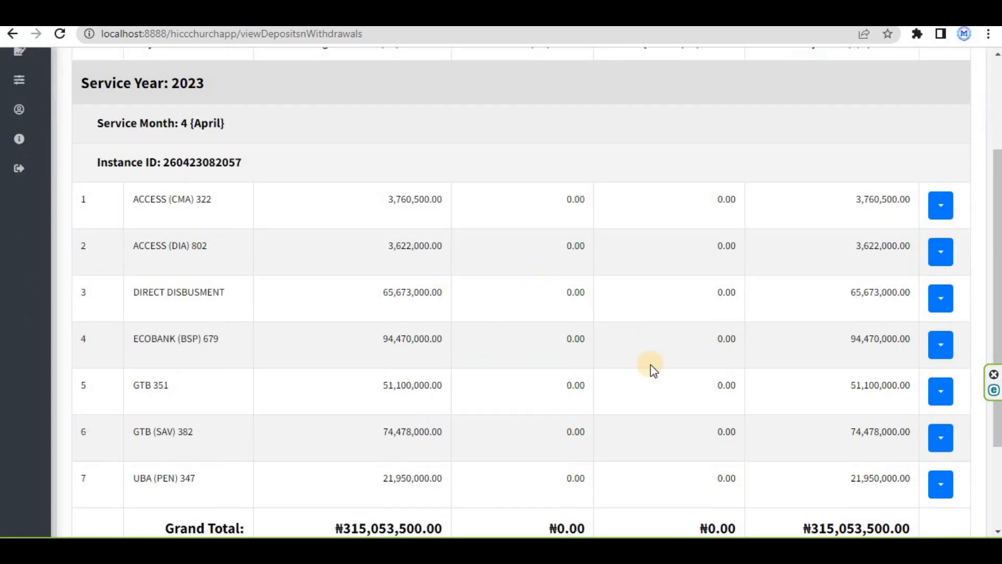
pyautogui.scroll(-2, 631, 368)
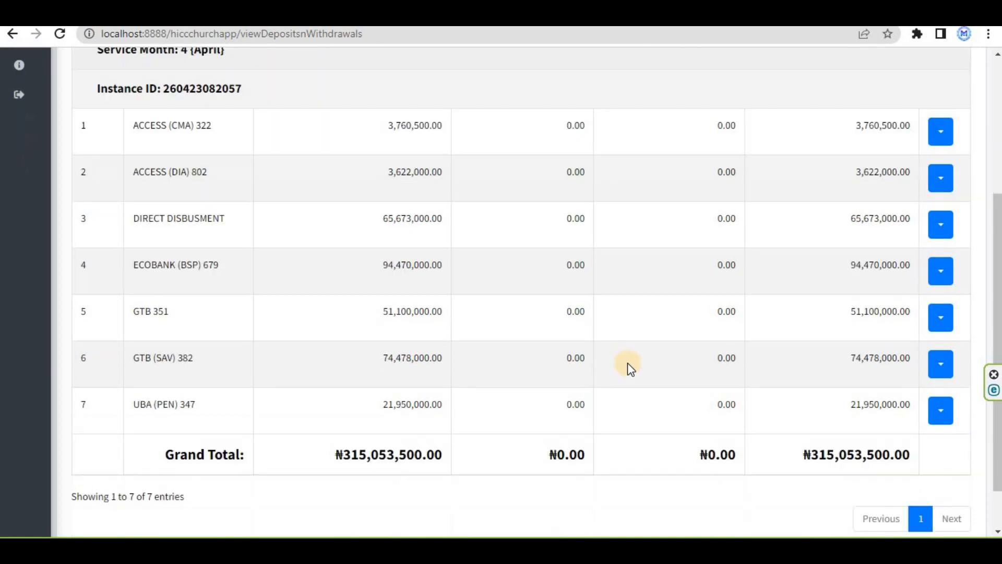
pyautogui.scroll(2, 627, 361)
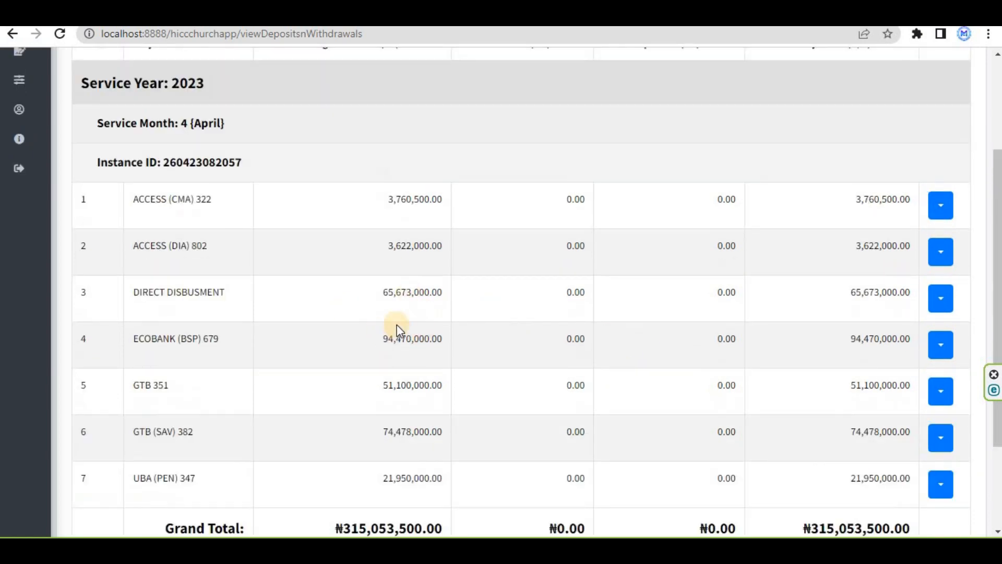
pyautogui.scroll(4, 371, 286)
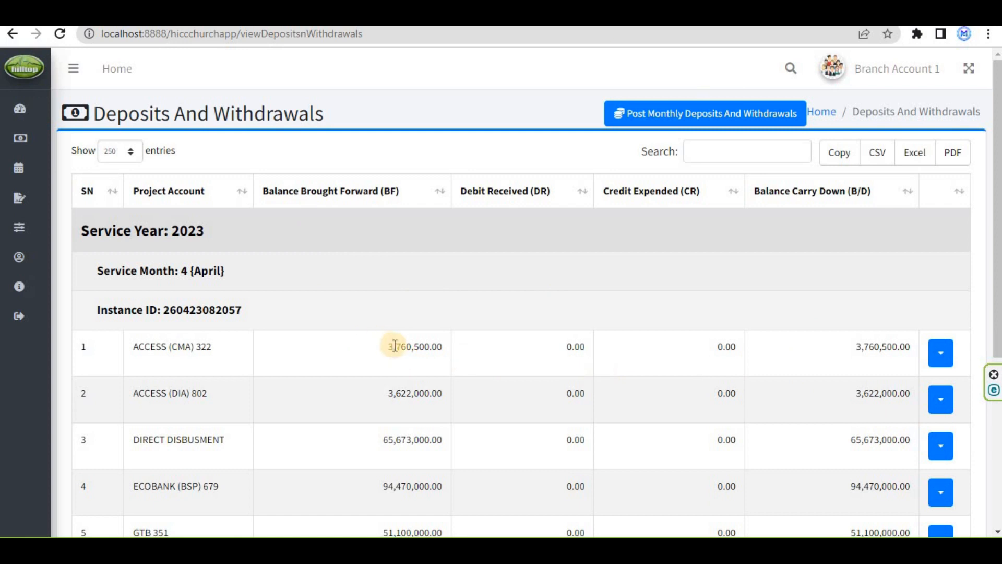
# Step: Examine the April 2023 balances, debits and credits of the project accounts, including the ACCESS (CMA) row and grand totals
pyautogui.click(411, 346)
pyautogui.doubleClick(411, 345)
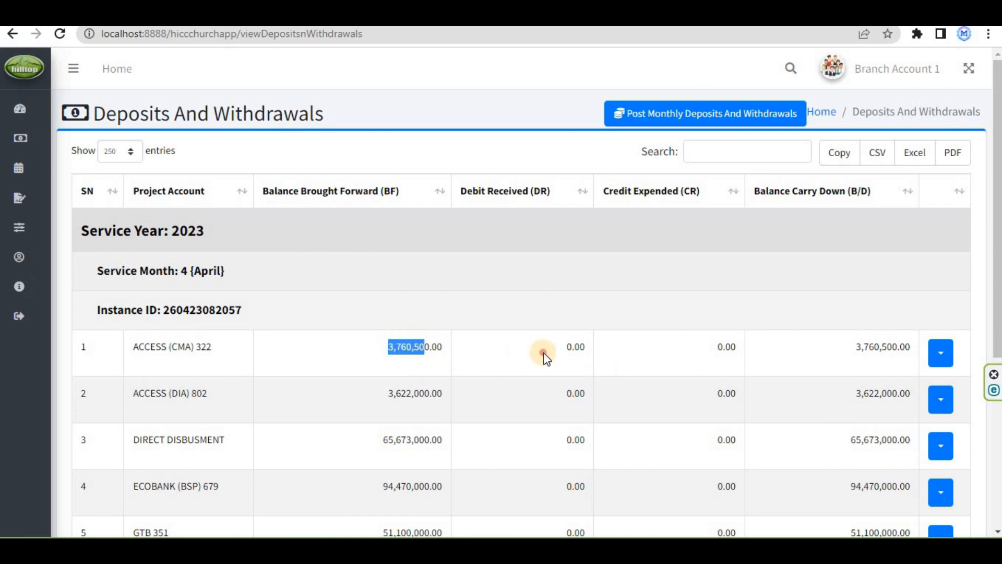
pyautogui.click(733, 352)
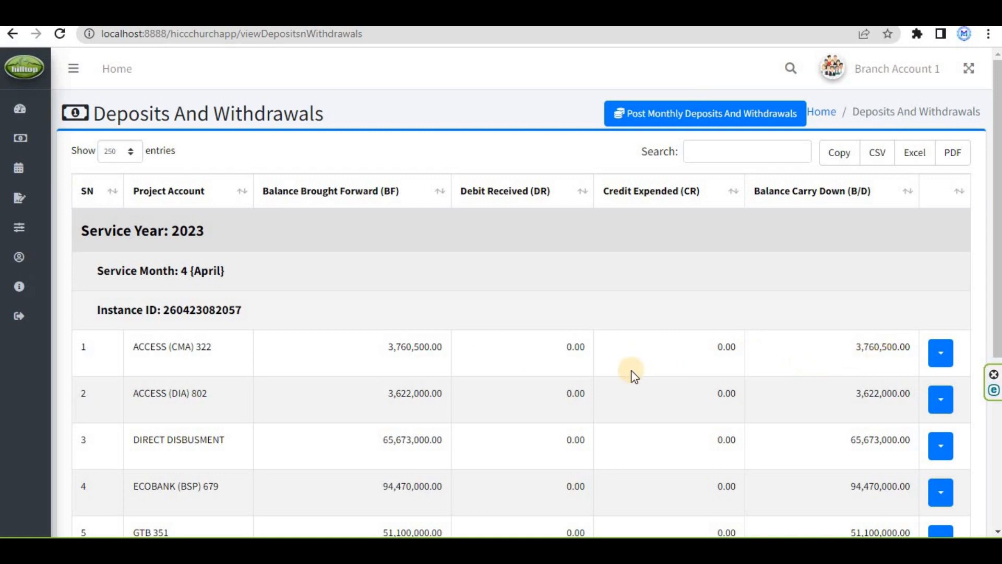
pyautogui.scroll(-5, 628, 398)
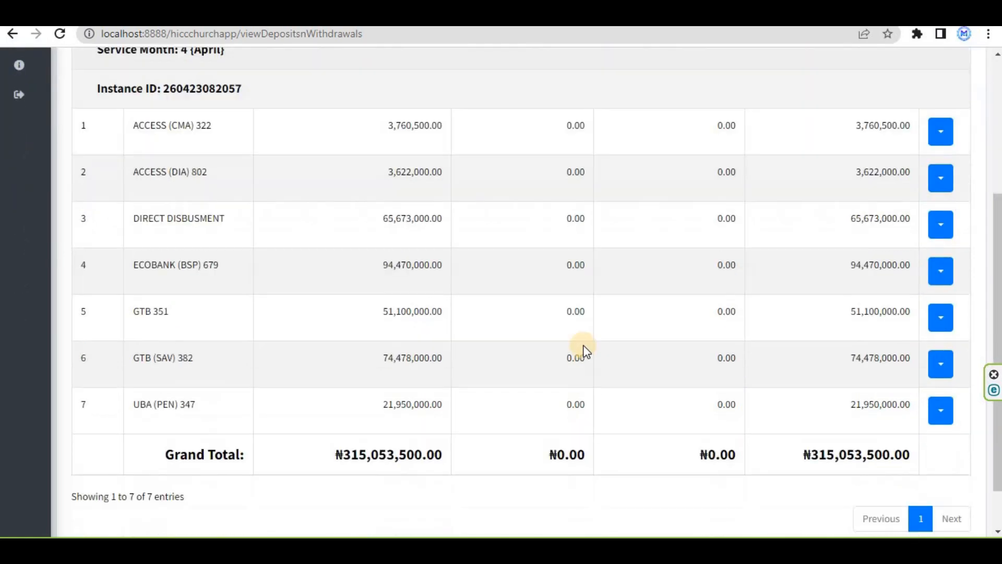
pyautogui.scroll(5, 579, 346)
pyautogui.scroll(-5, 727, 459)
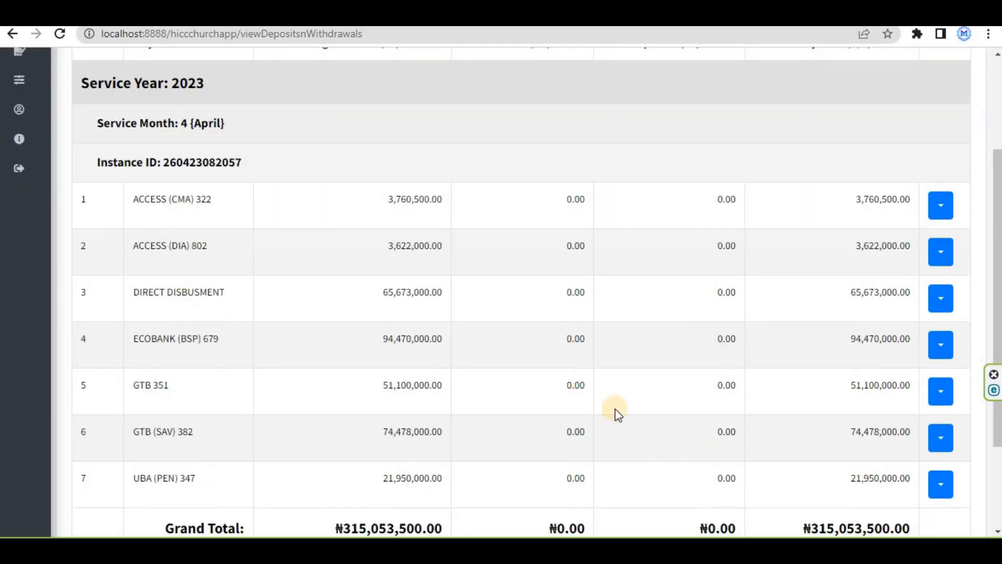
pyautogui.scroll(5, 561, 390)
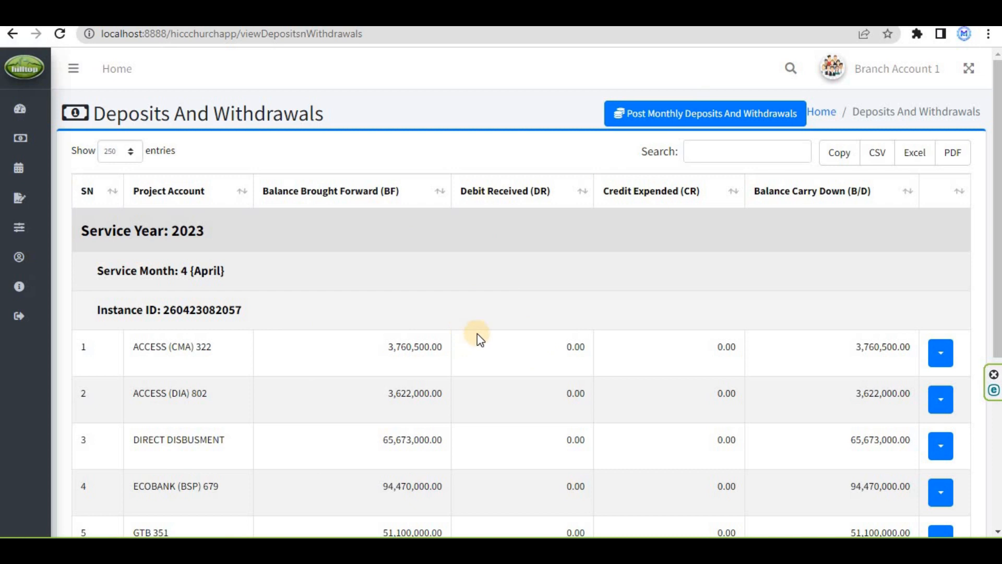
pyautogui.scroll(-3, 369, 346)
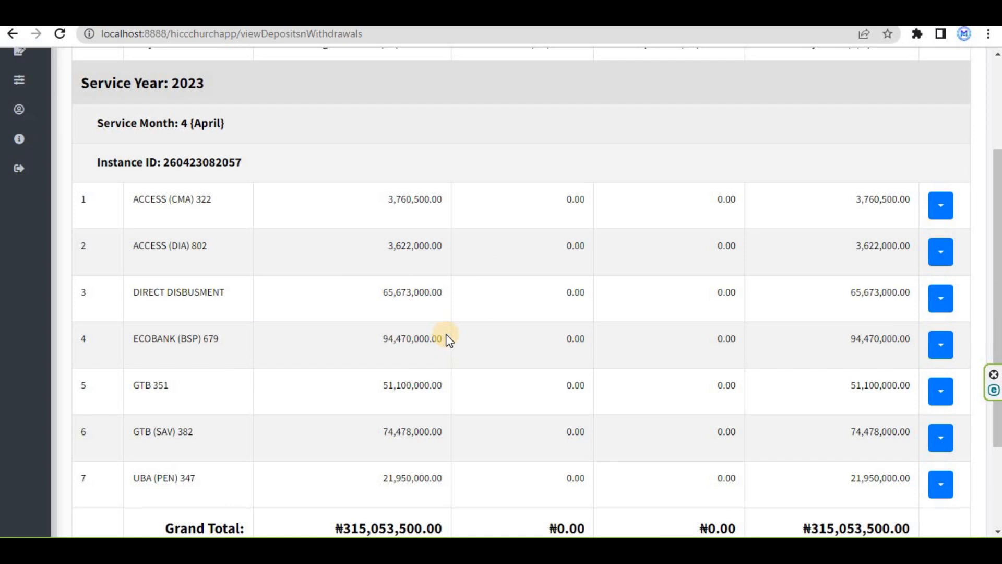
pyautogui.click(133, 302)
pyautogui.scroll(1, 176, 385)
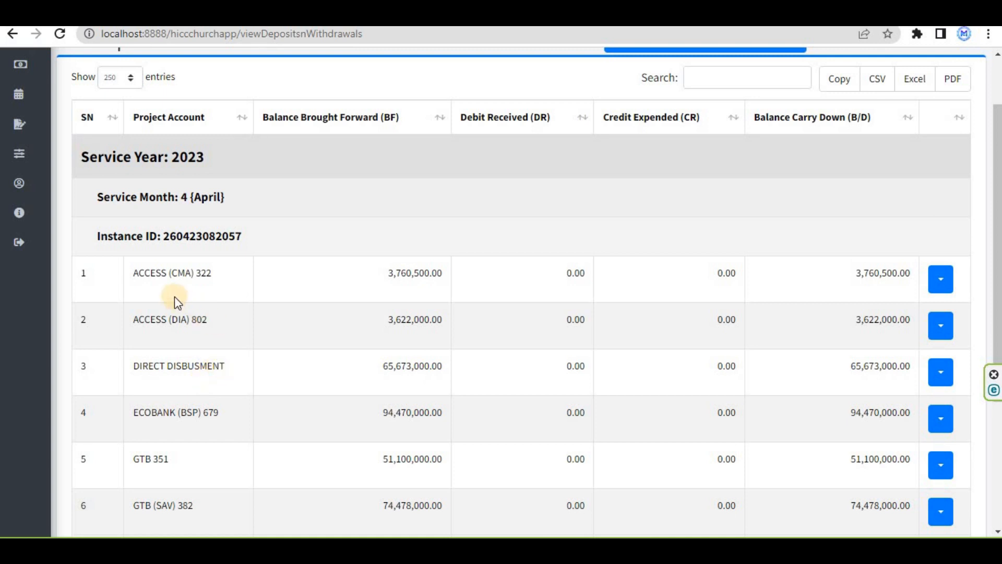
pyautogui.scroll(1, 678, 115)
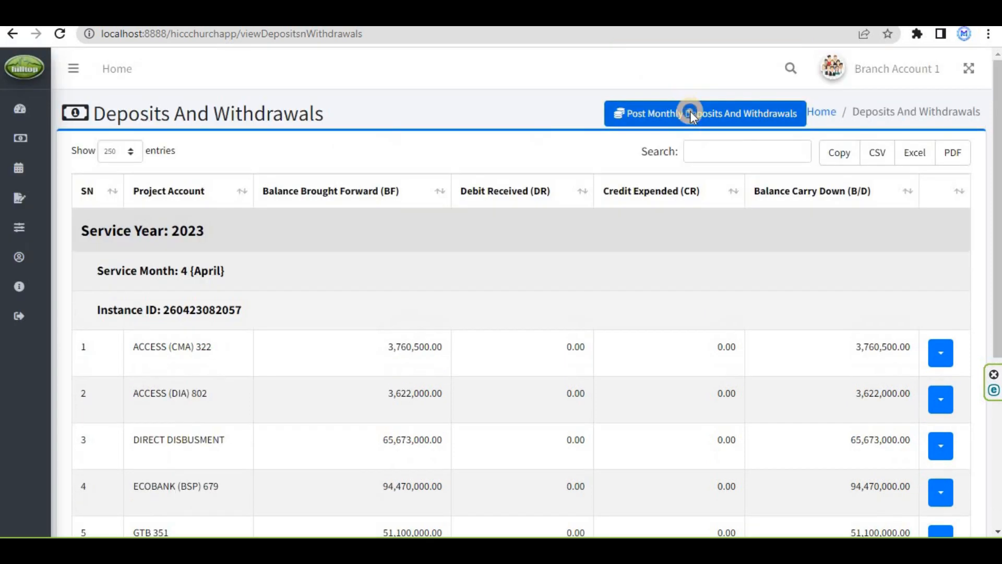
# Step: Open the monthly deposits and withdrawals posting page in a new browser tab and bring its April 2023 entry form into view
pyautogui.rightClick(691, 112)
pyautogui.click(723, 124)
pyautogui.click(428, 14)
pyautogui.scroll(-4, 424, 284)
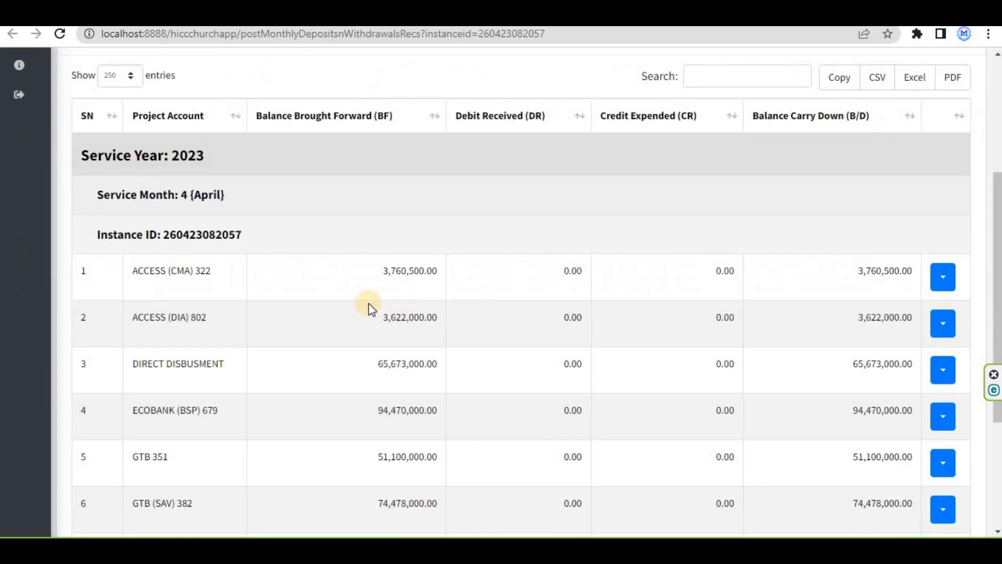
pyautogui.scroll(3, 420, 360)
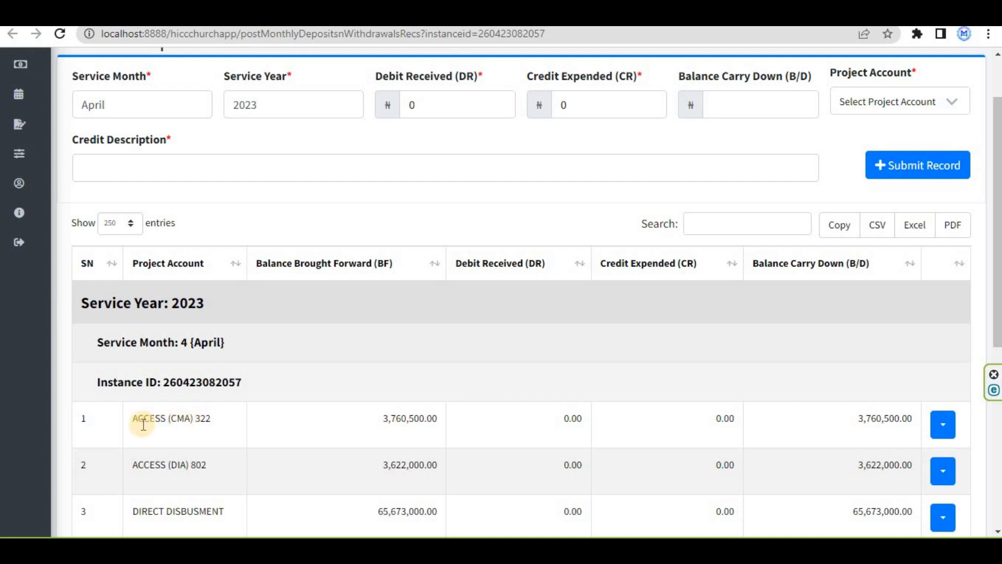
# Step: Compare the ACCESS (CMA) account entry on the posting page with the one in the Deposits and Withdrawals records
pyautogui.tripleClick(216, 419)
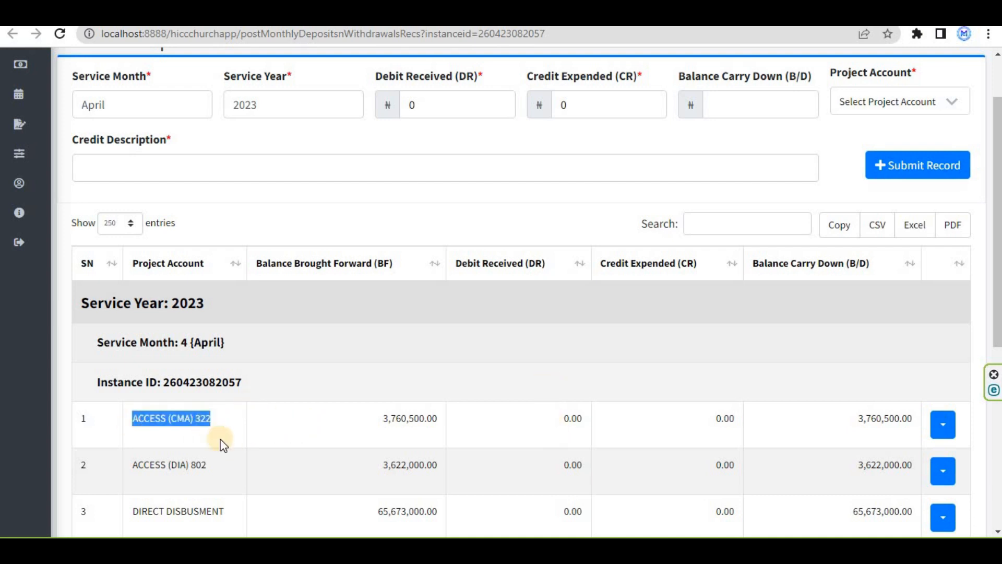
pyautogui.click(342, 12)
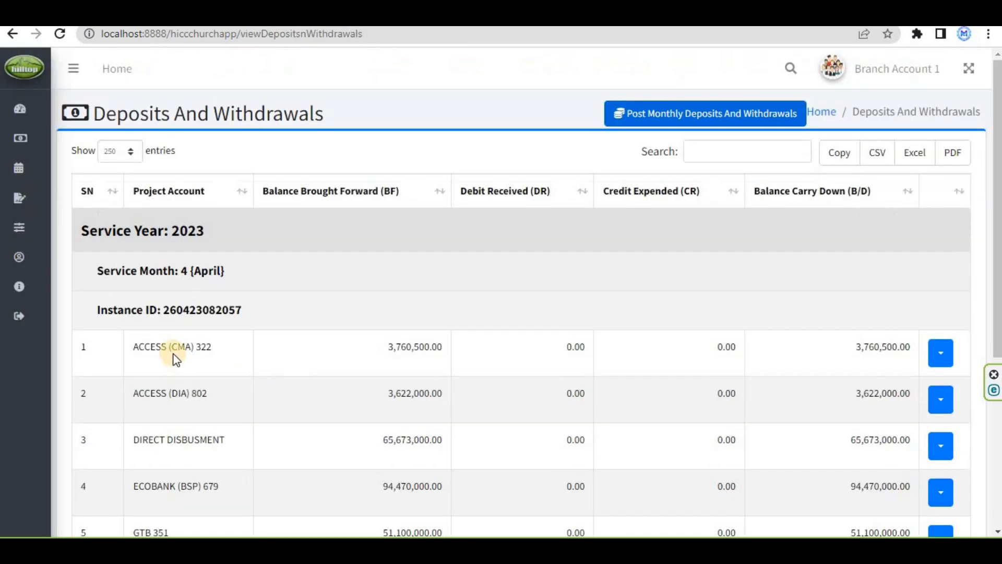
pyautogui.moveTo(140, 346); pyautogui.dragTo(218, 346)
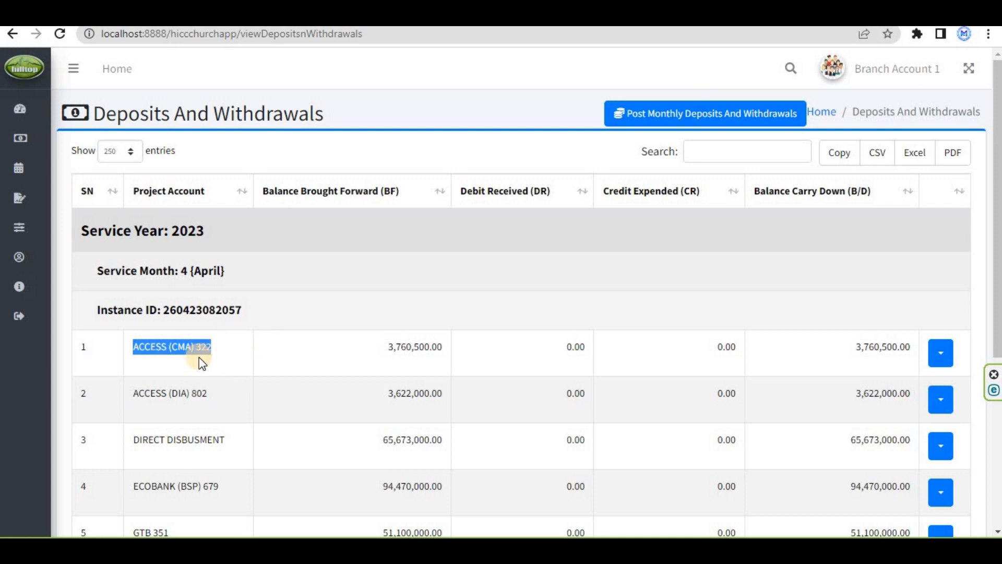
pyautogui.click(355, 12)
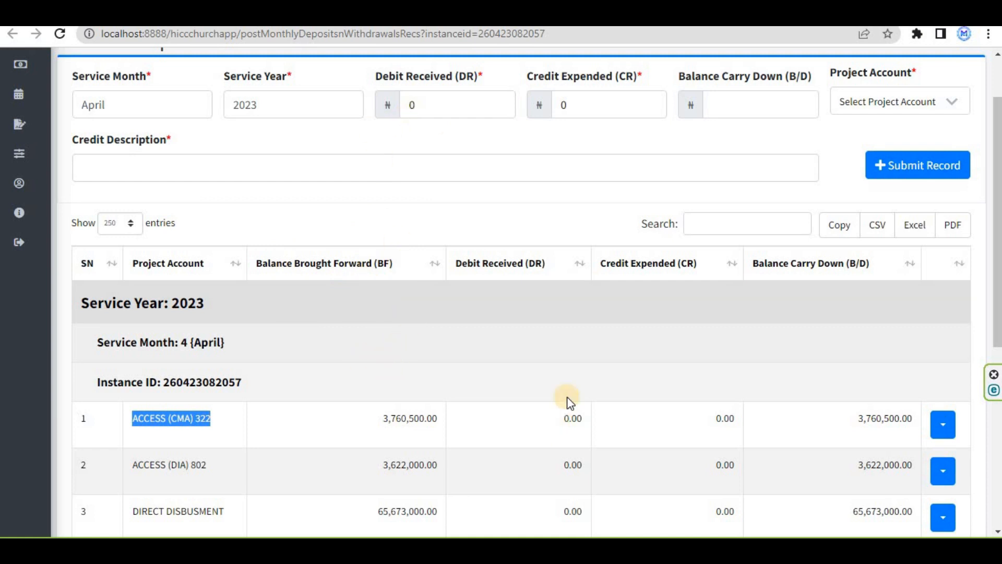
# Step: Enter 900,000 as the debit received in the April 2023 deposit and withdrawal record
pyautogui.click(410, 103)
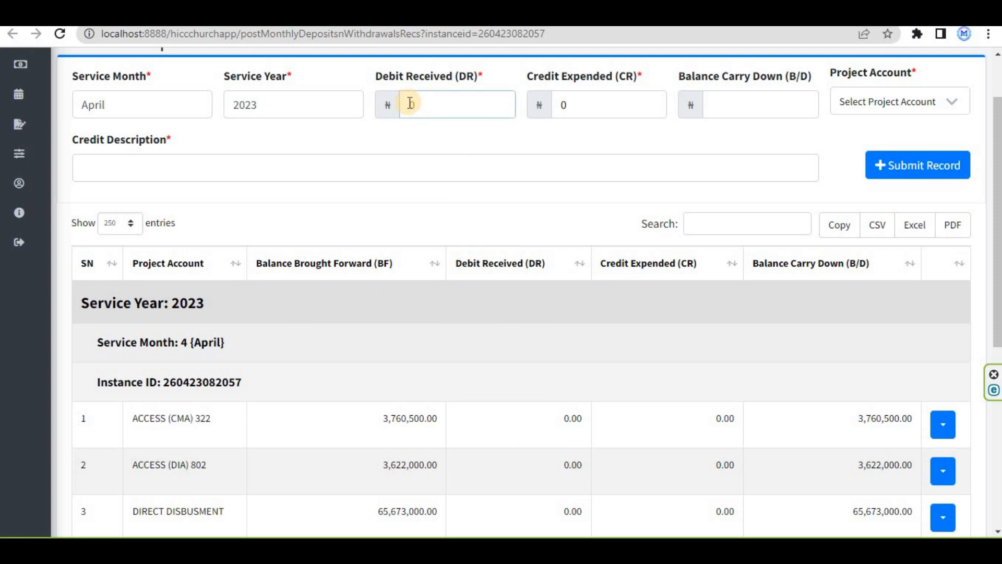
pyautogui.write('500000')
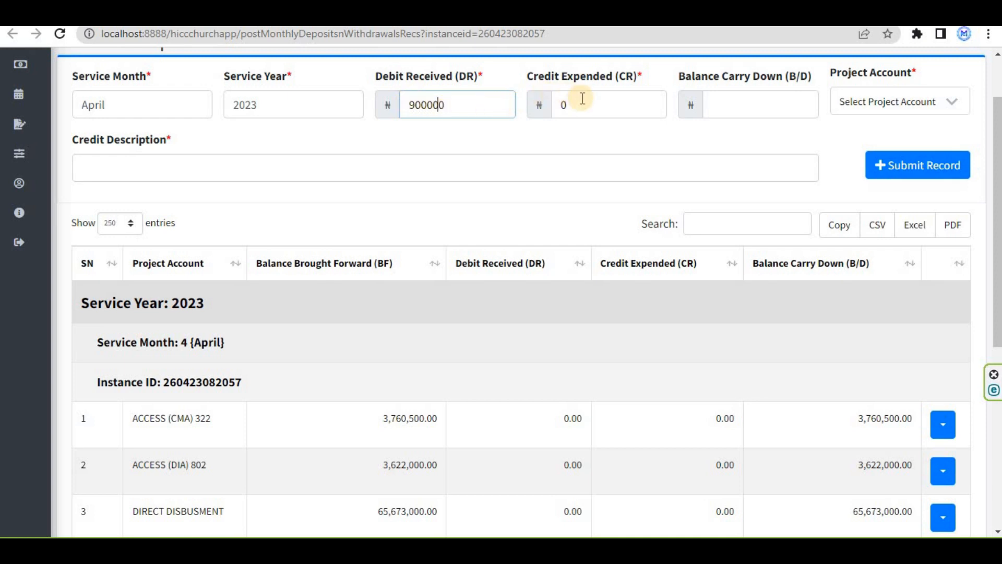
pyautogui.press('Tab')
pyautogui.click(467, 105)
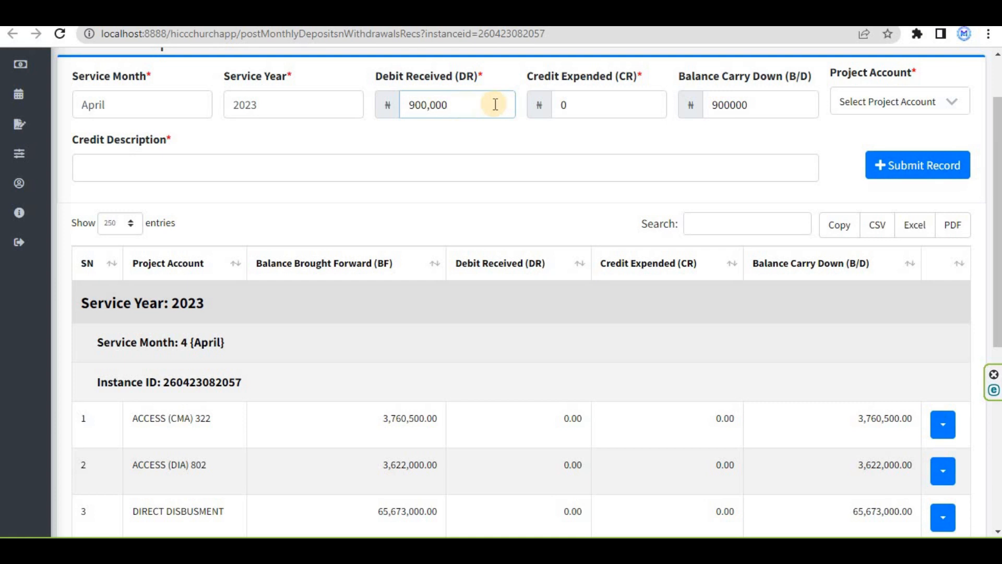
# Step: Enter 500,000 as the credit expended and check the calculated balance carried down
pyautogui.click(562, 104)
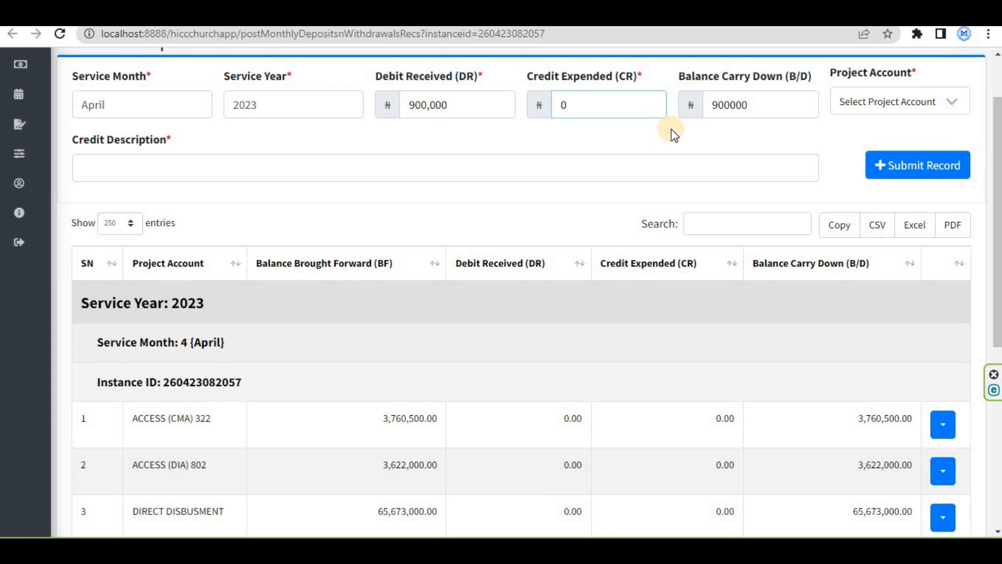
pyautogui.write('500,')
pyautogui.write('0')
pyautogui.write('0000')
pyautogui.click(543, 114)
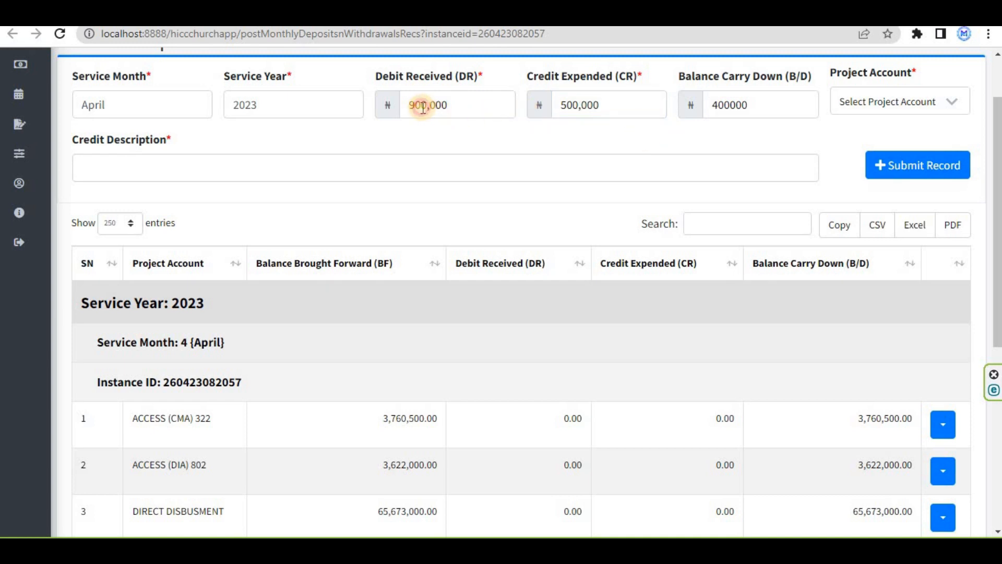
pyautogui.click(426, 106)
pyautogui.click(583, 104)
pyautogui.click(723, 105)
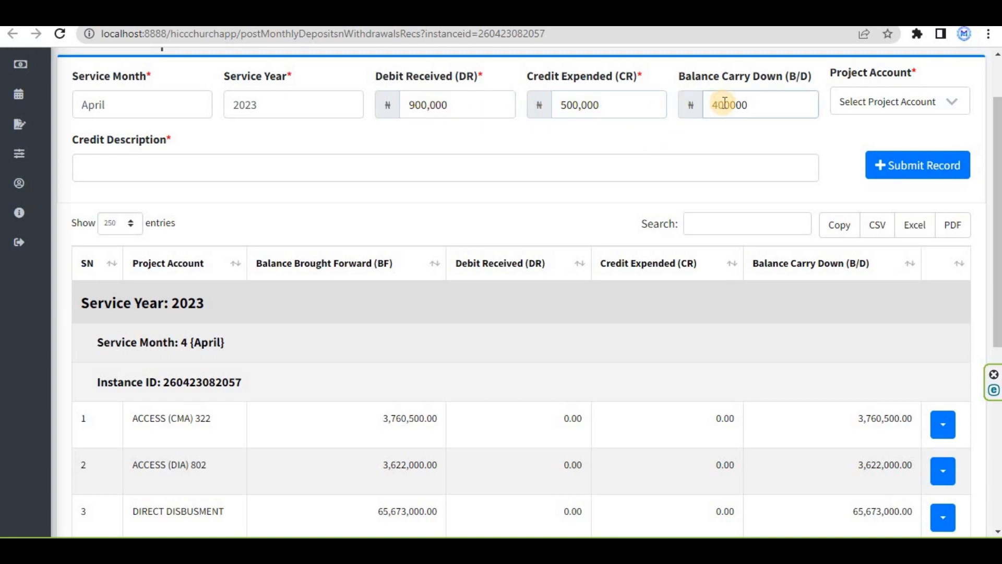
# Step: Assign the record to the ACCESS (CMA) project account, describe the credit as "H2H expenses" and submit it
pyautogui.click(910, 102)
pyautogui.click(905, 193)
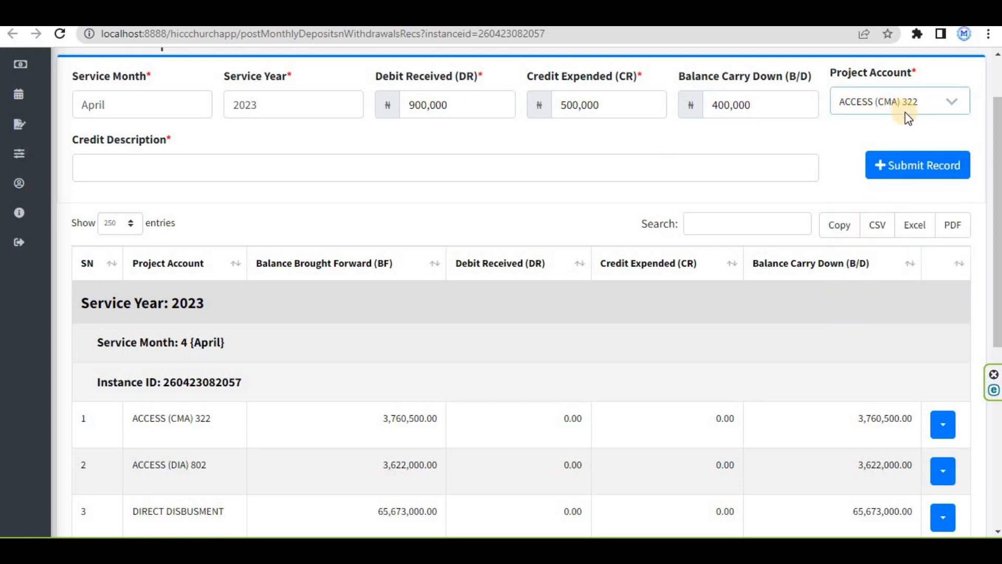
pyautogui.click(384, 165)
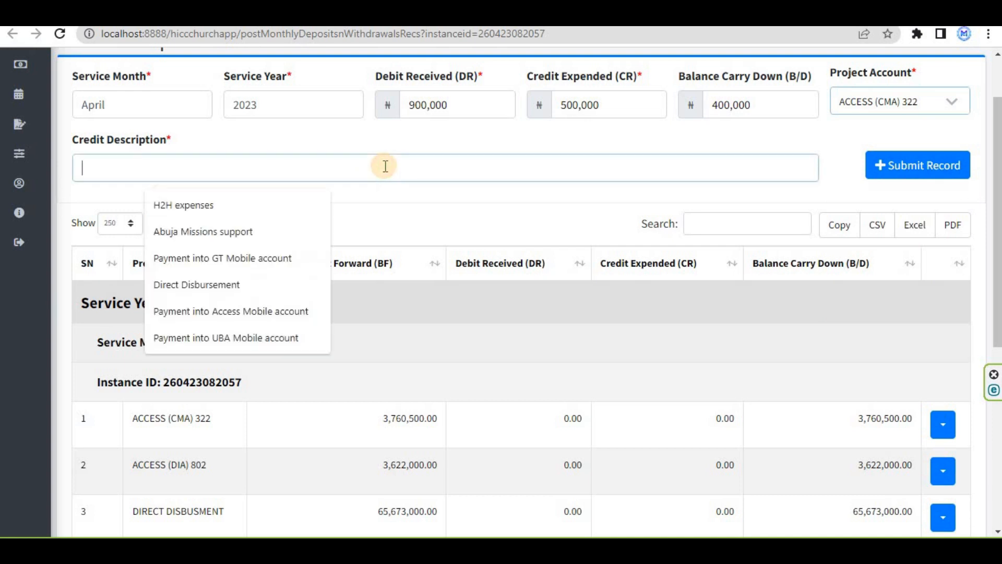
pyautogui.click(152, 197)
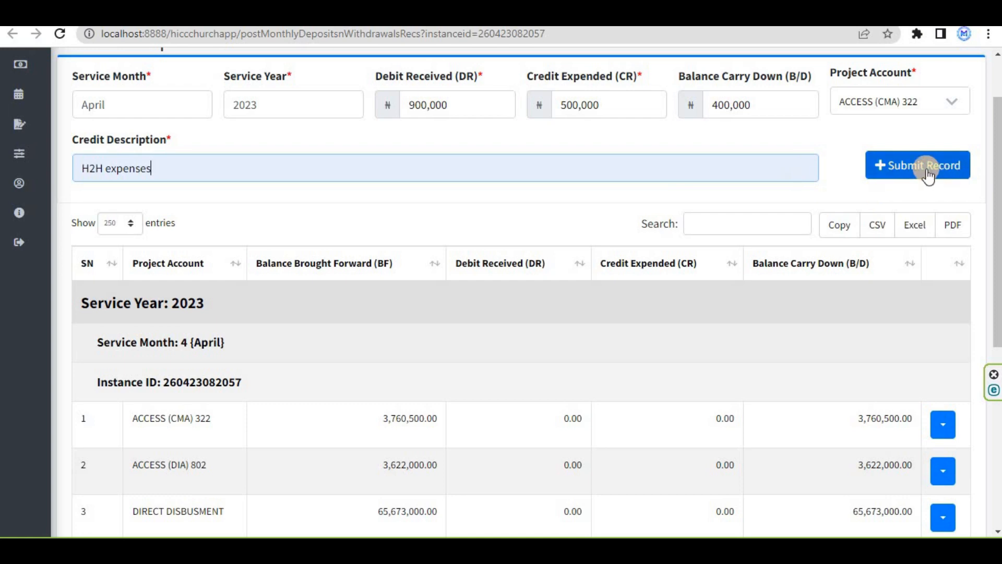
pyautogui.click(891, 166)
# Step: Examine the newly posted ACCESS (CMA) transaction against the account's balance brought forward and the grand totals
pyautogui.scroll(-3, 676, 381)
pyautogui.scroll(-1, 678, 382)
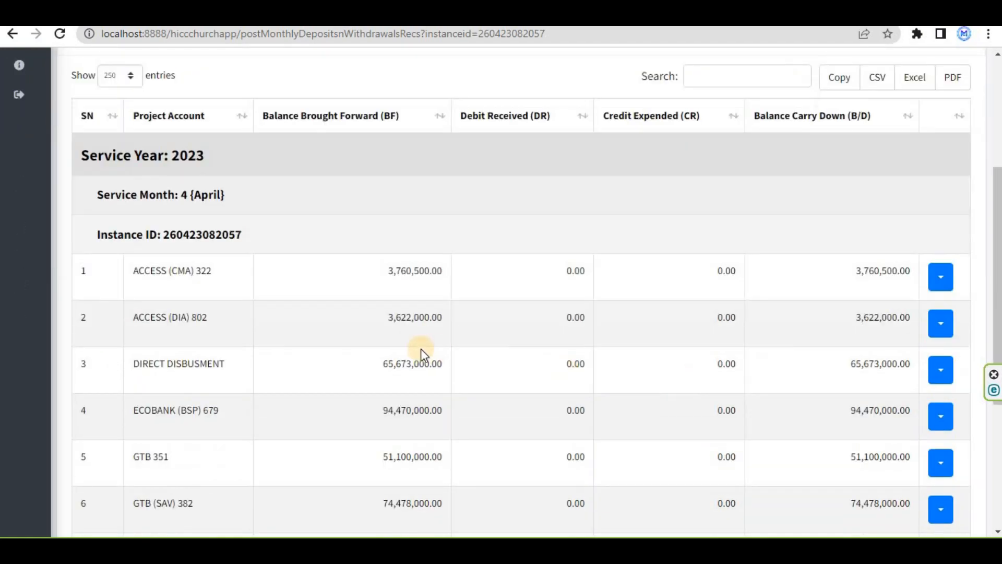
pyautogui.scroll(-2, 197, 319)
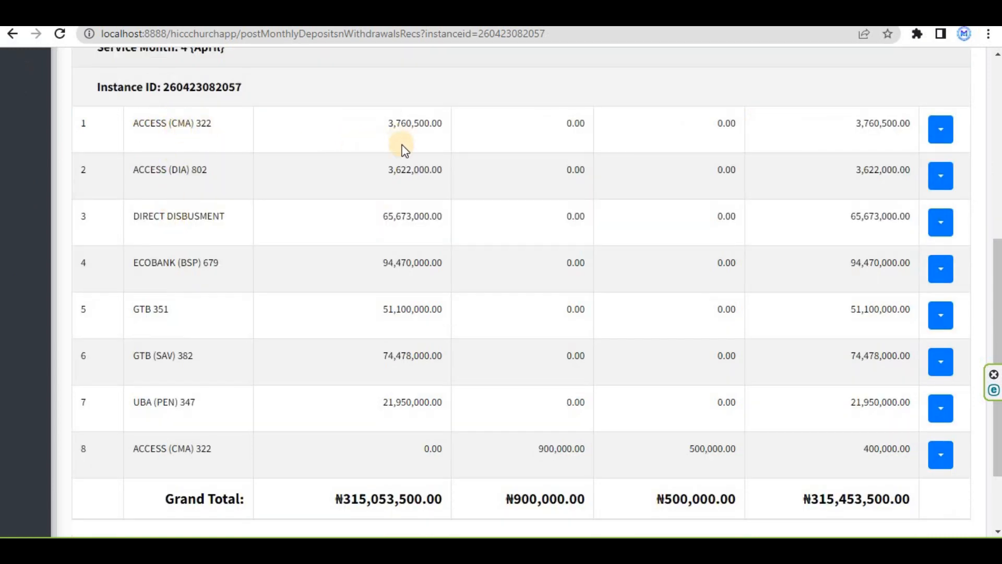
pyautogui.scroll(3, 401, 157)
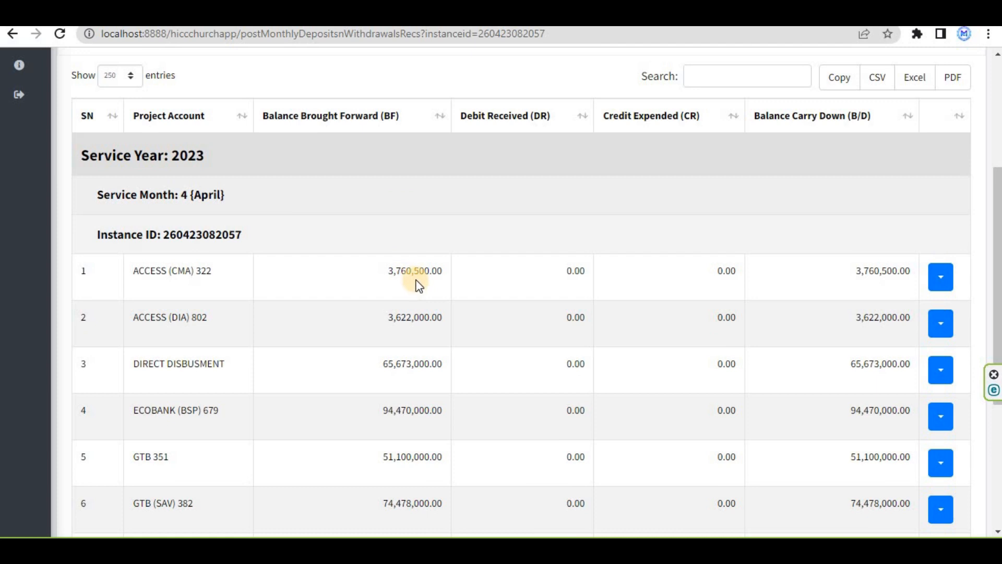
pyautogui.scroll(-3, 170, 448)
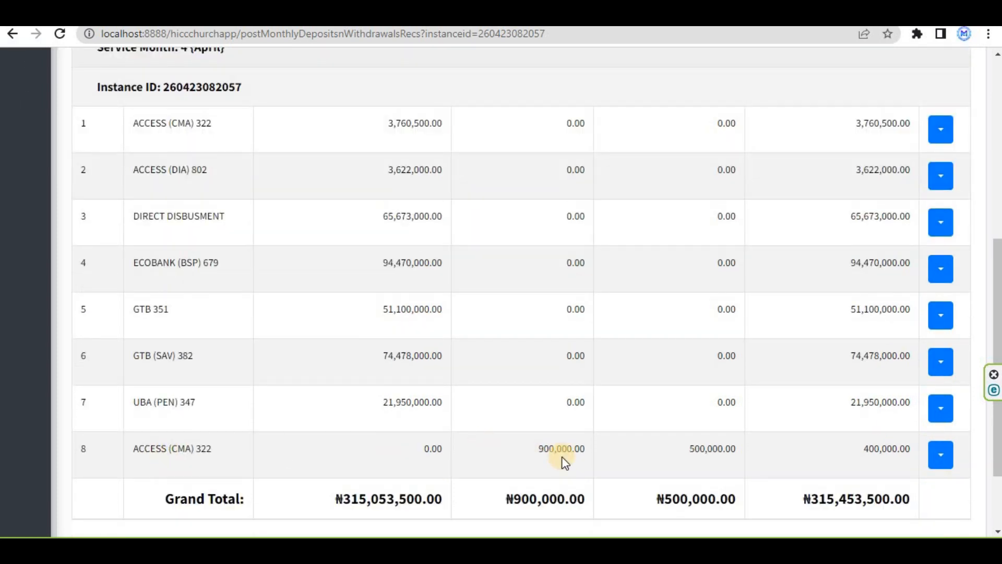
pyautogui.scroll(3, 565, 462)
pyautogui.scroll(-3, 565, 463)
pyautogui.scroll(8, 626, 421)
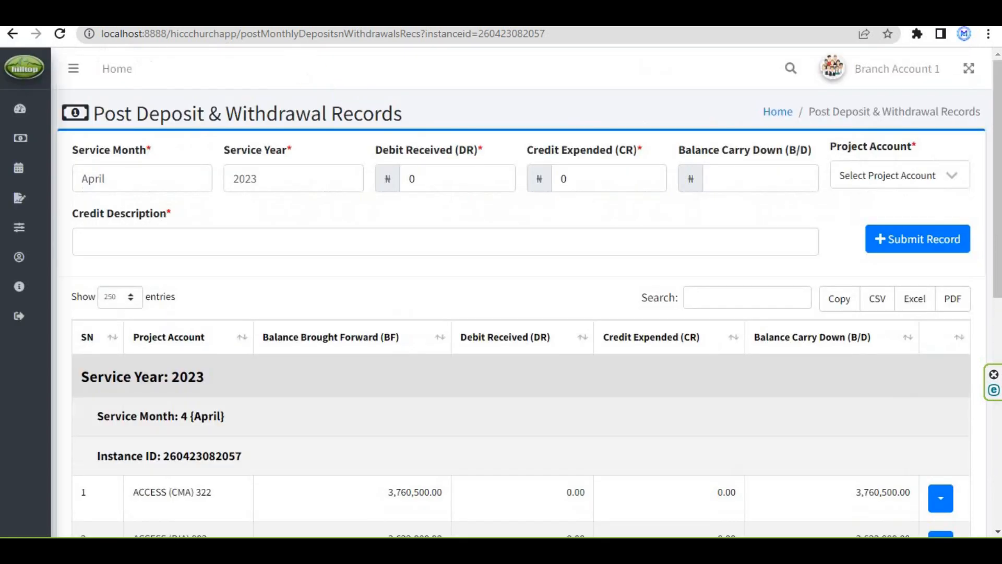
# Step: Refresh the Deposits and Withdrawals records and review the ACCESS (CMA) account's updated debit, credit and balance carried down
pyautogui.hotkey('alt', 'Left')
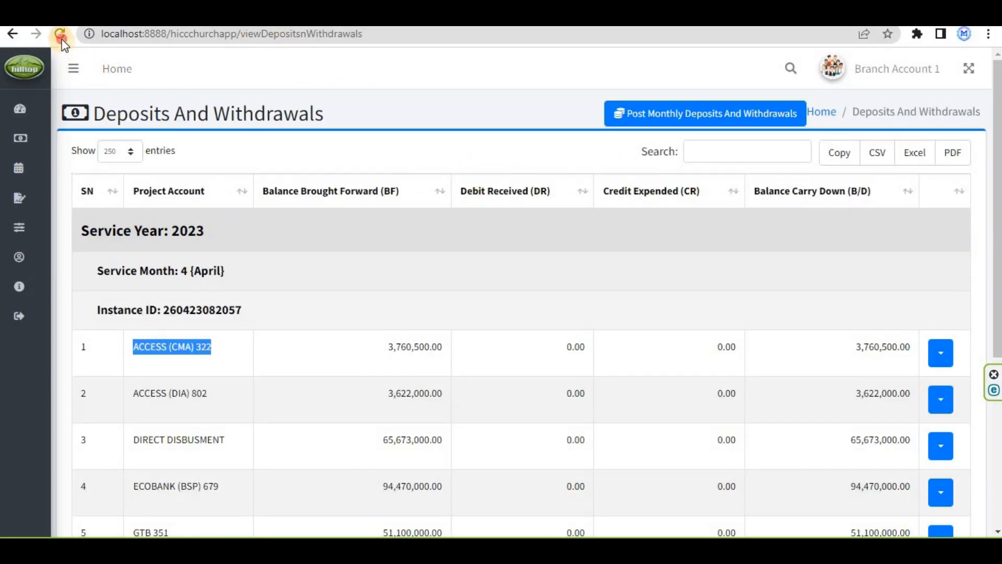
pyautogui.doubleClick(562, 347)
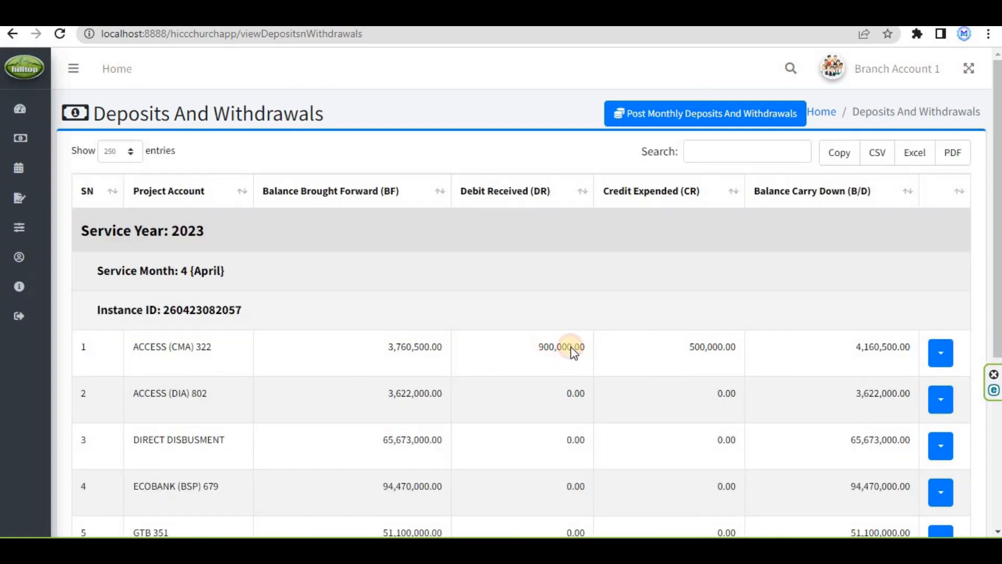
pyautogui.moveTo(138, 347); pyautogui.dragTo(818, 350)
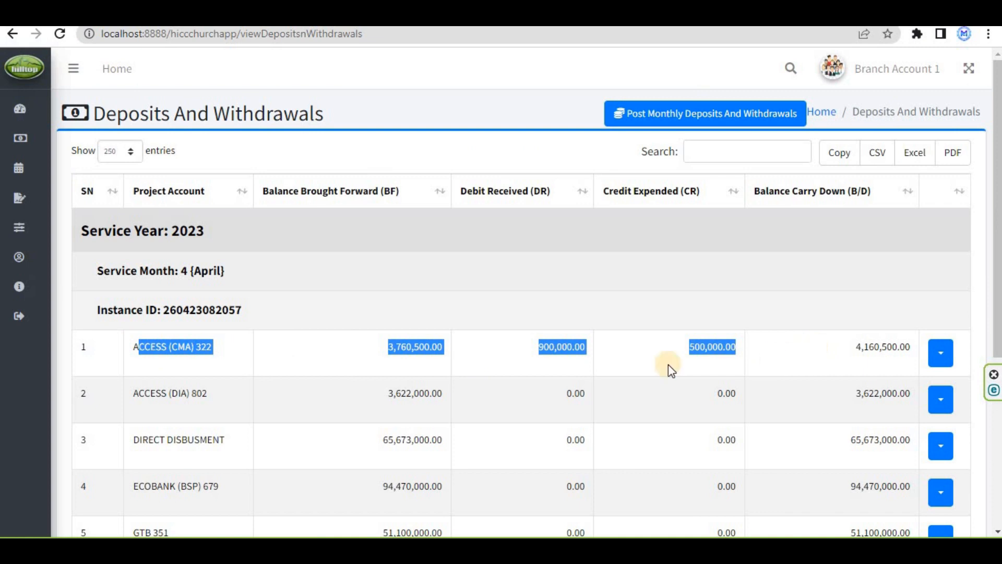
pyautogui.click(547, 360)
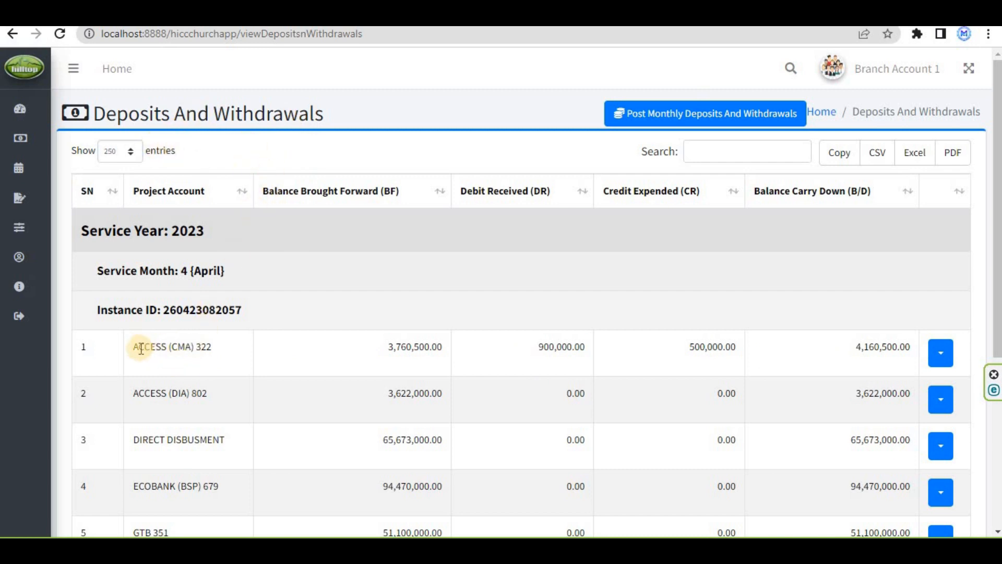
pyautogui.moveTo(134, 347); pyautogui.dragTo(812, 345)
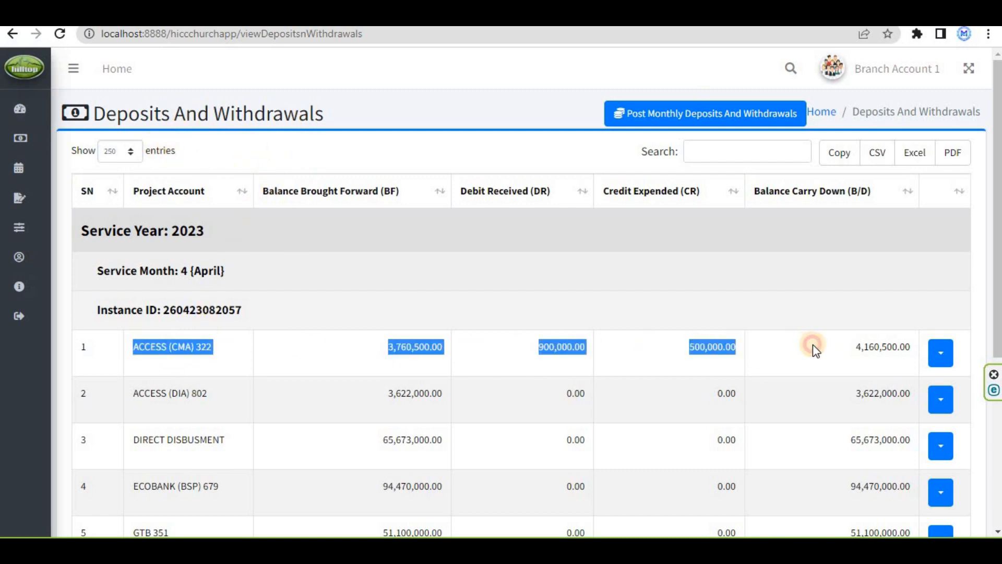
pyautogui.click(736, 347)
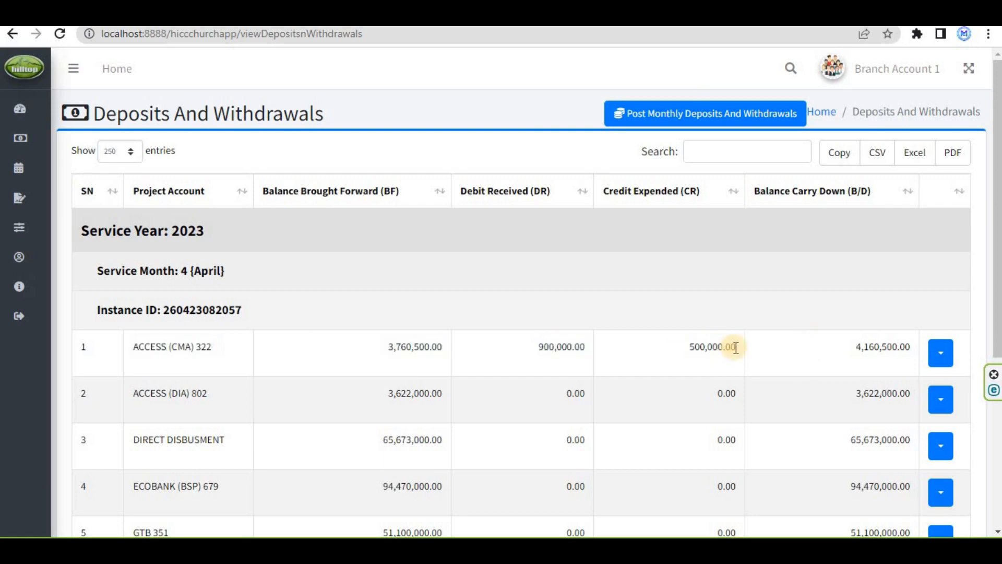
# Step: Switch to the Excel workbook to view the Deposits and Withdrawals table on the MAY I&E sheet
pyautogui.click(741, 537)
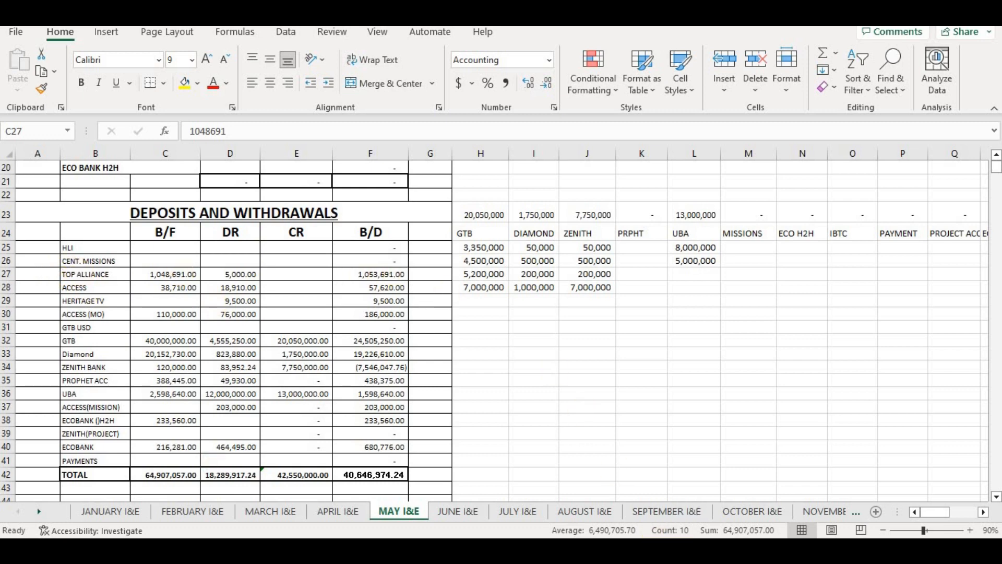
# Step: Switch back to the browser's Post Deposit & Withdrawal Records page and examine the ACCESS (CMA) balance brought forward for April 2023
pyautogui.click(741, 540)
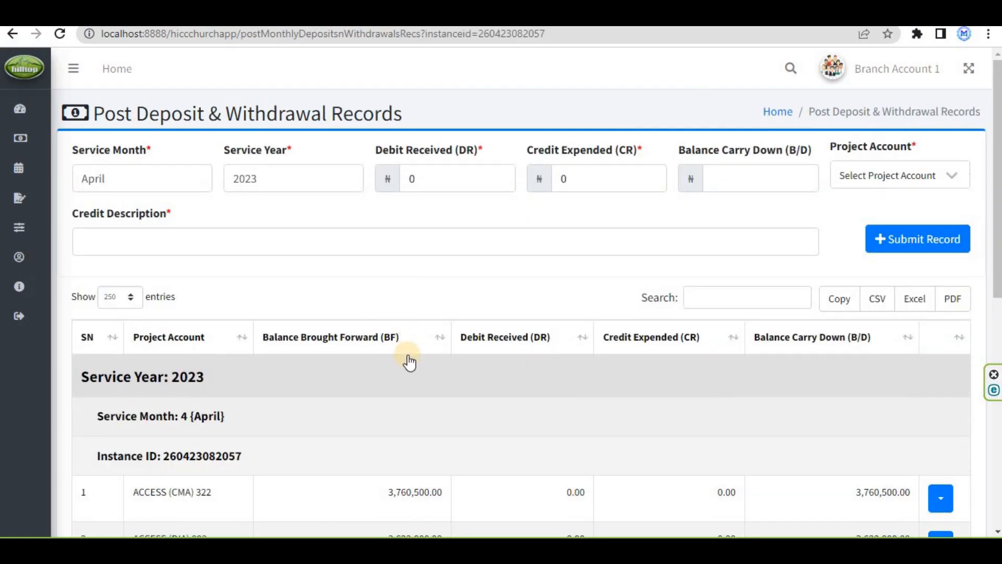
pyautogui.scroll(-1, 309, 362)
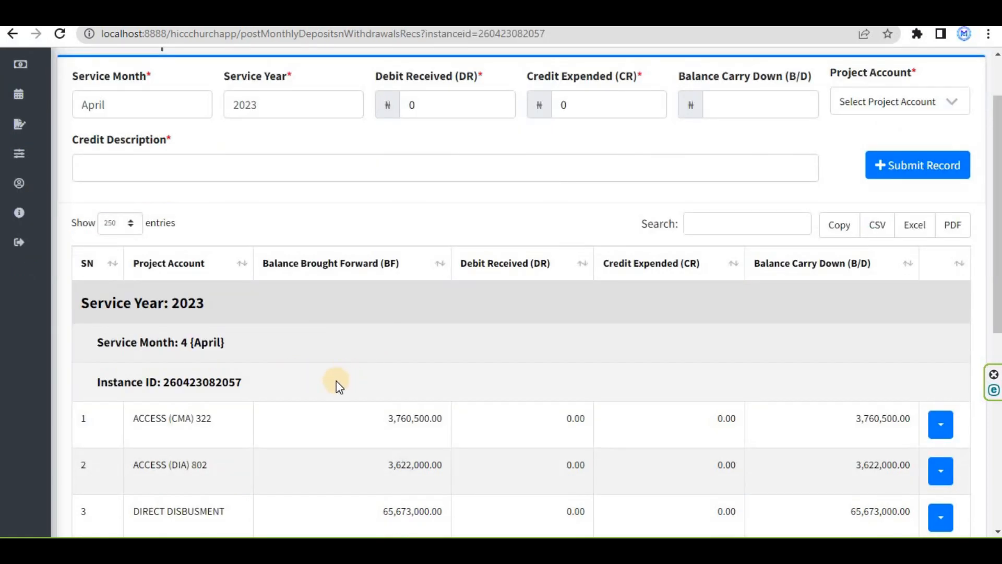
pyautogui.scroll(-1, 410, 386)
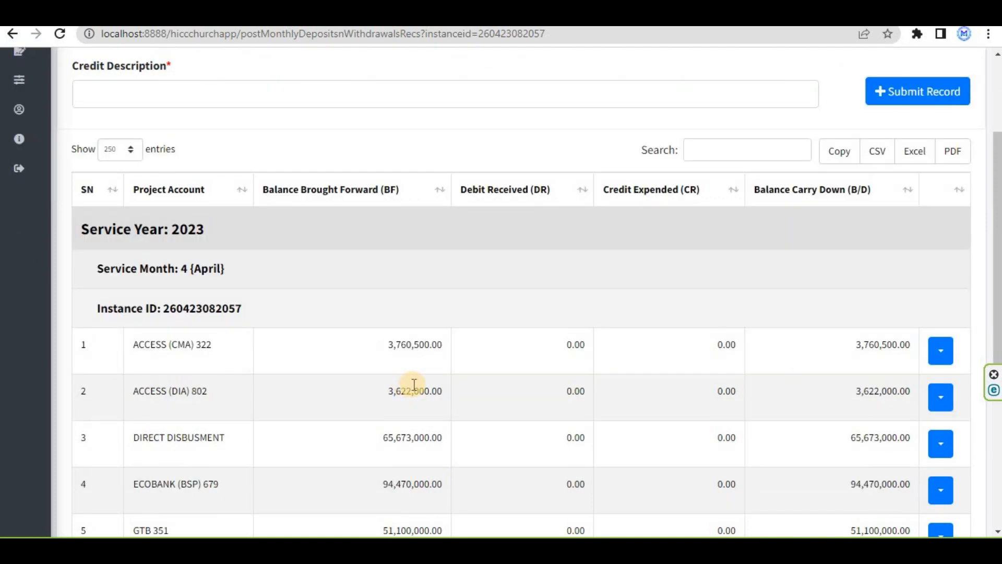
pyautogui.scroll(-1, 415, 387)
pyautogui.scroll(1, 416, 389)
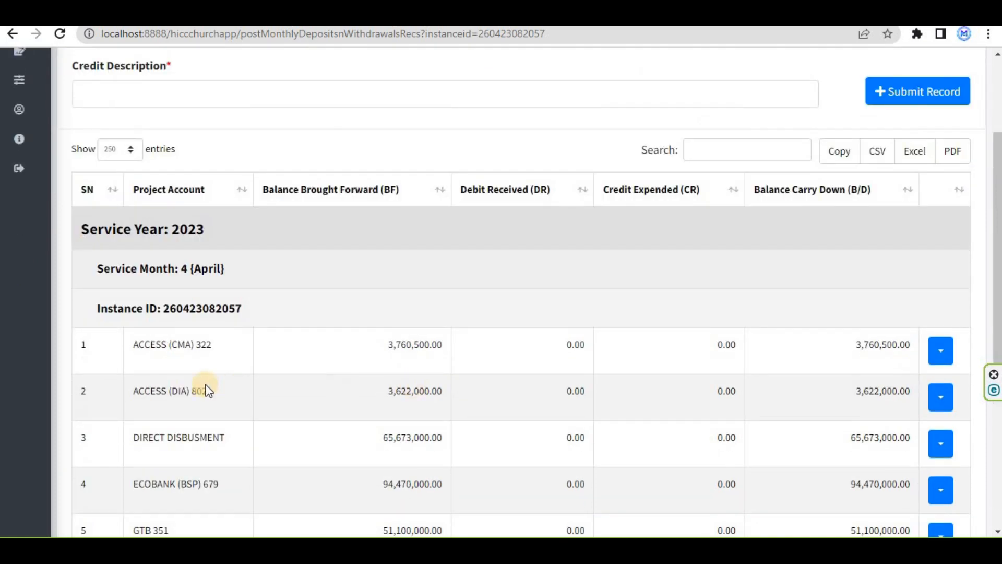
pyautogui.tripleClick(204, 349)
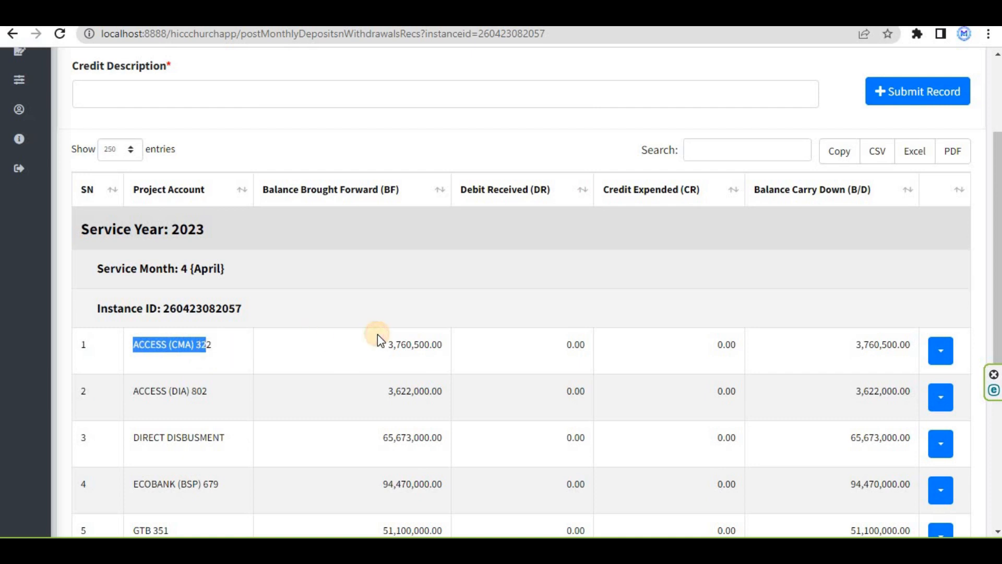
# Step: Enter a debit received of 650,000 for a new April 2023 record, leaving the credit expended at 0
pyautogui.scroll(2, 397, 261)
pyautogui.click(415, 181)
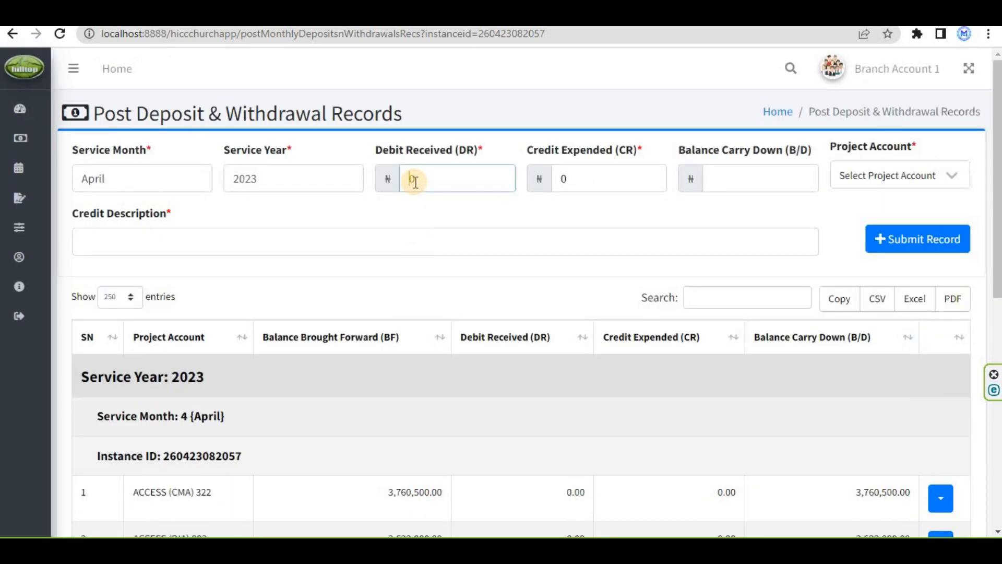
pyautogui.write('650,')
pyautogui.write('0000')
pyautogui.click(597, 183)
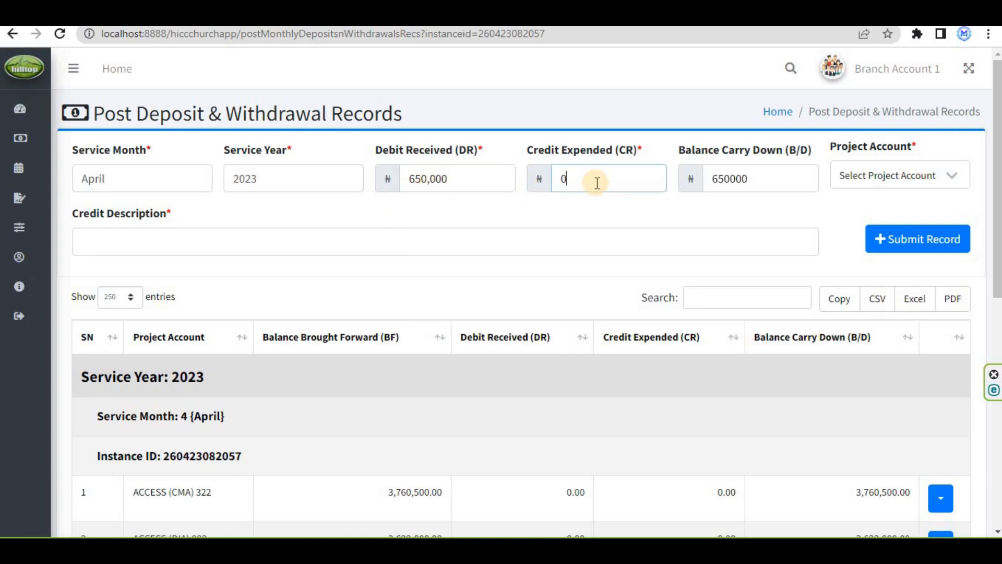
# Step: Assign the record to the ACCESS (CMA) project account, describe it as "Abuja Missions support" and submit it
pyautogui.click(916, 176)
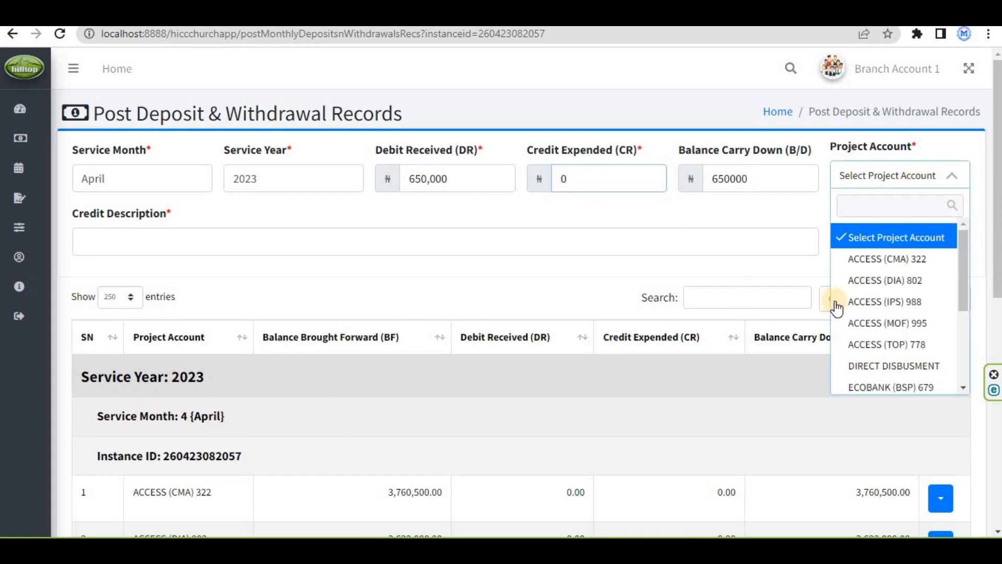
pyautogui.click(872, 260)
pyautogui.click(305, 234)
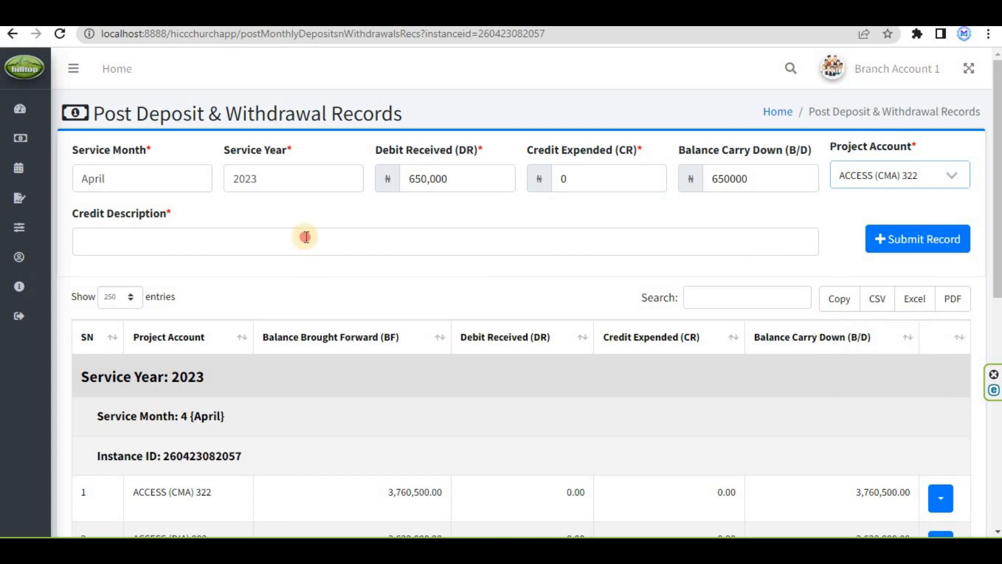
pyautogui.click(280, 306)
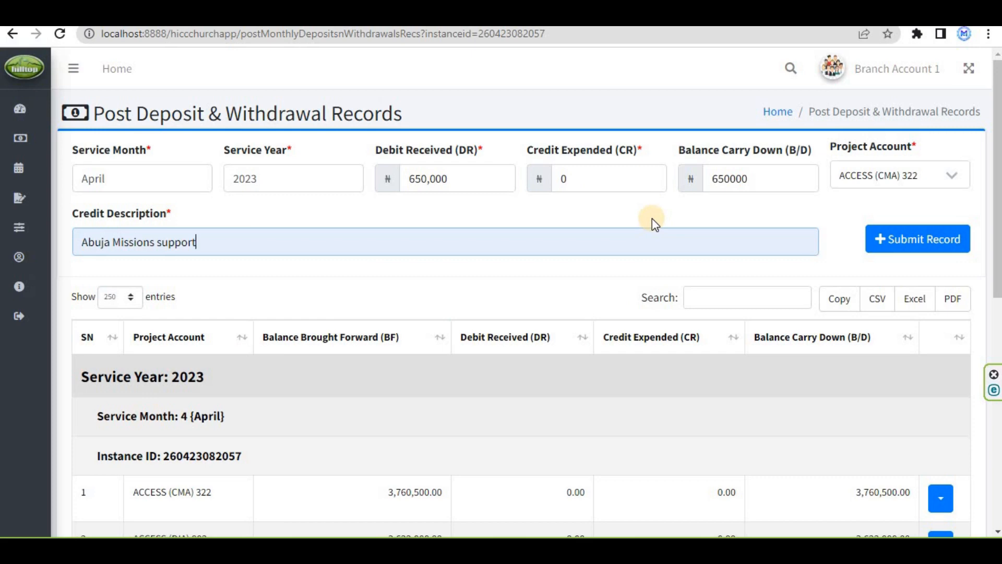
pyautogui.click(910, 244)
# Step: Check the newly posted debit and the ACCESS (CMA) account's combined figures on the Deposits and Withdrawals page
pyautogui.scroll(-4, 655, 337)
pyautogui.scroll(-4, 655, 337)
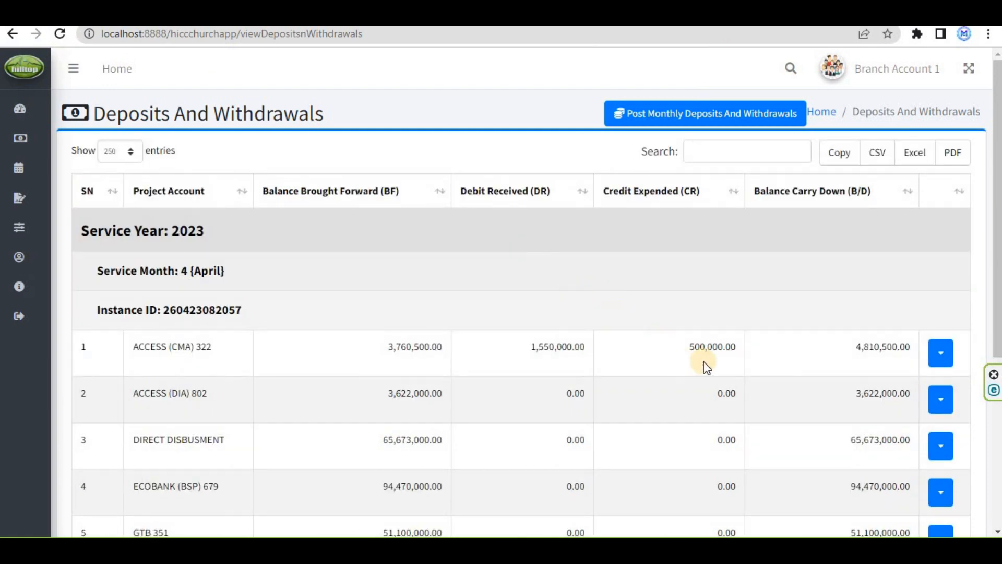
pyautogui.scroll(-3, 224, 365)
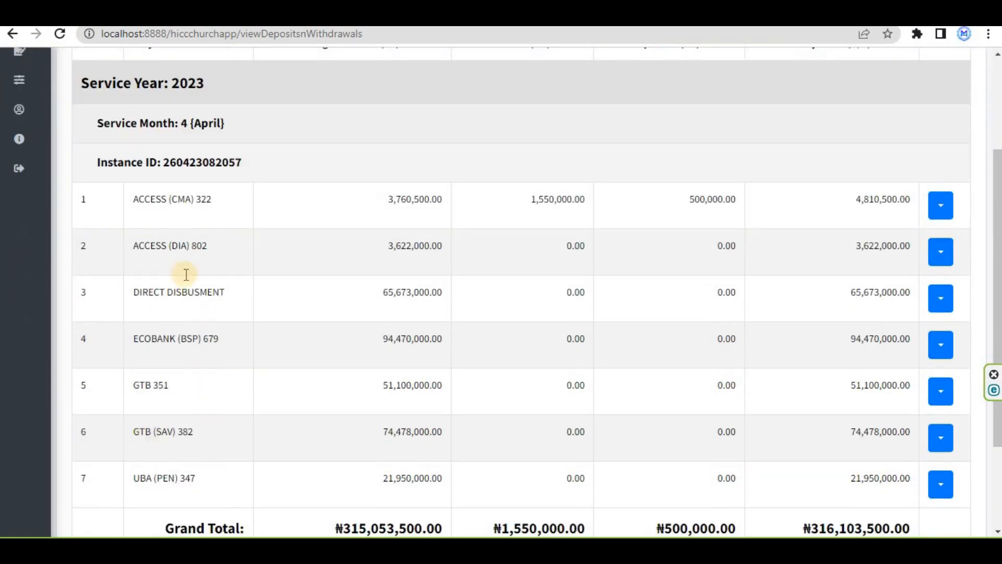
pyautogui.moveTo(138, 199); pyautogui.dragTo(178, 201)
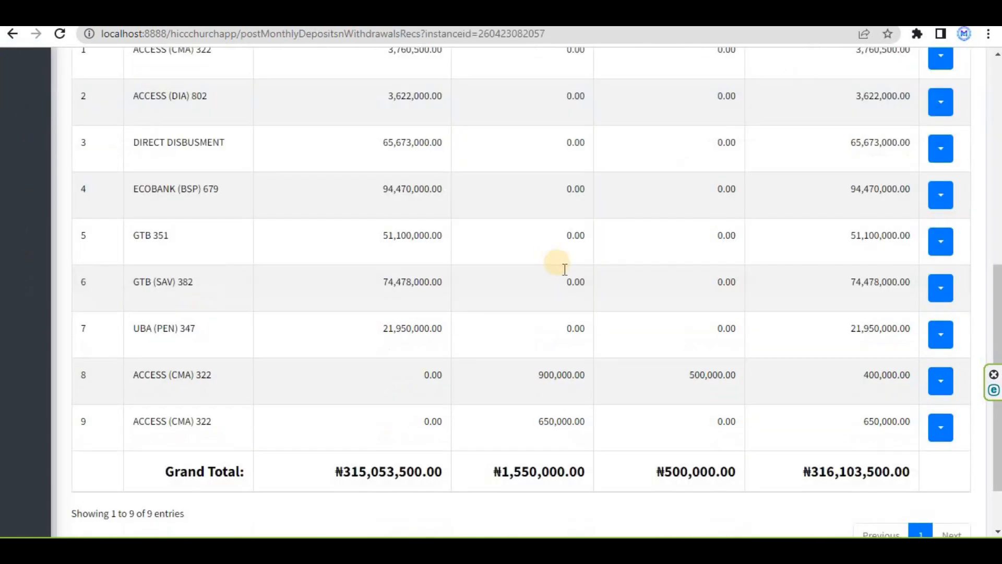
# Step: Compare the ACCESS (CMA) brought-forward row with its individual postings on the Post Deposit & Withdrawal Records page
pyautogui.scroll(4, 557, 268)
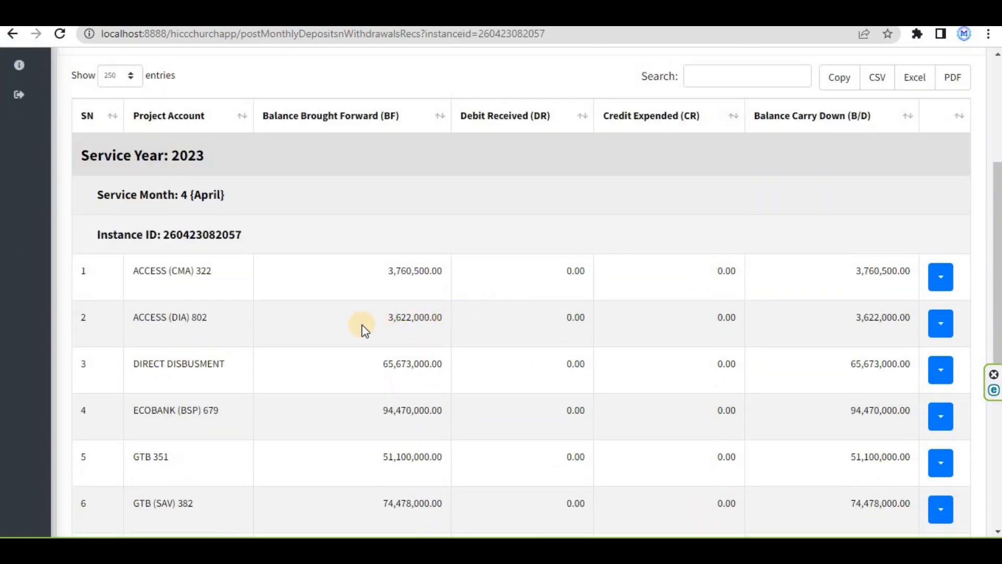
pyautogui.moveTo(136, 270); pyautogui.dragTo(217, 270)
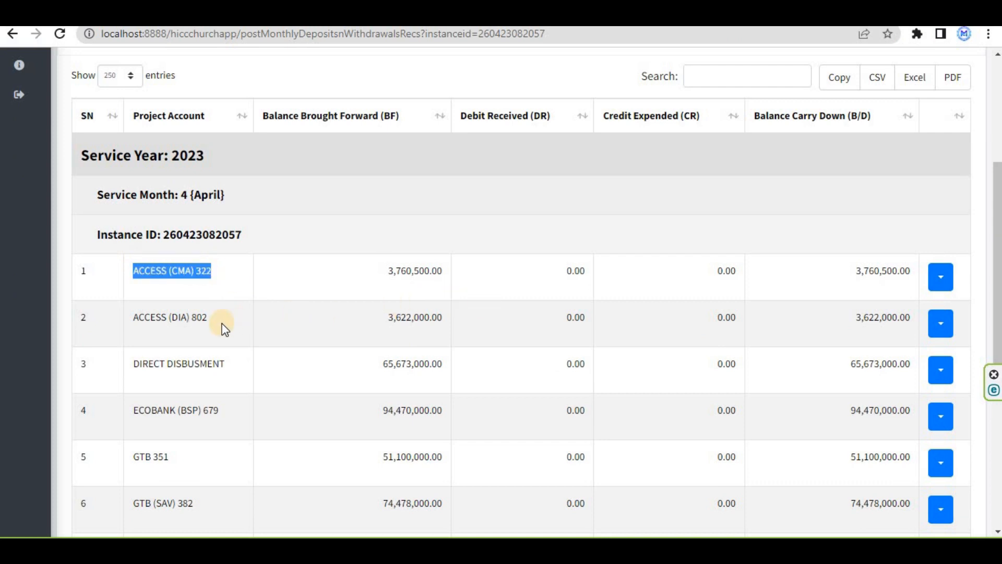
pyautogui.scroll(-3, 219, 318)
pyautogui.scroll(-3, 203, 309)
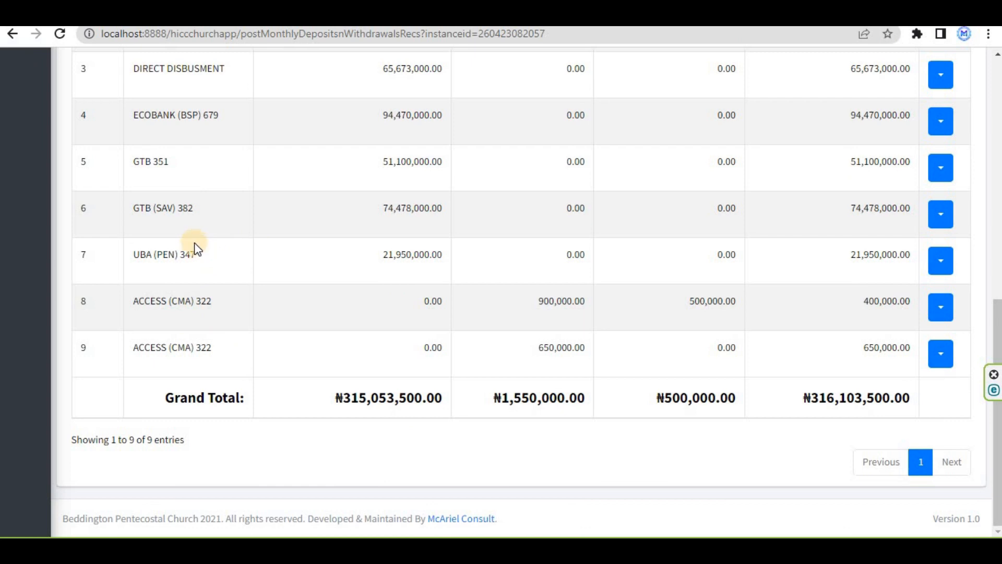
pyautogui.scroll(6, 198, 248)
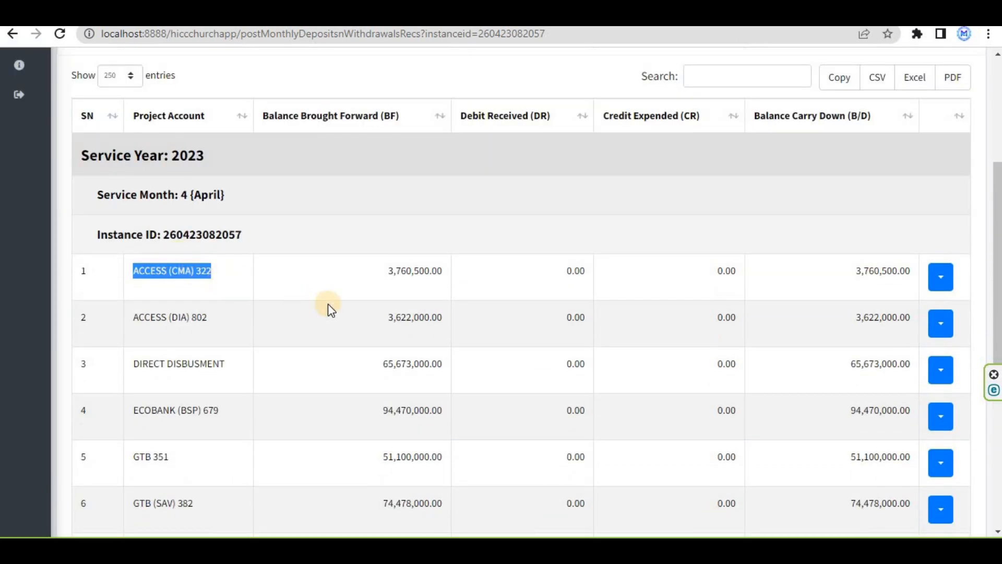
# Step: Enter a credit expended of 850,200 for another April 2023 record, leaving the debit received at 0
pyautogui.scroll(4, 329, 308)
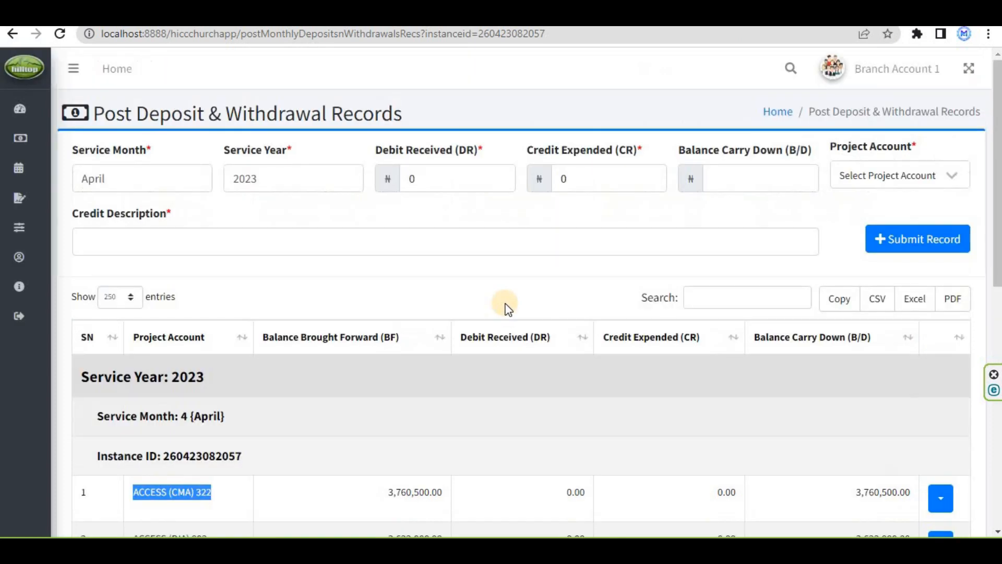
pyautogui.click(561, 180)
pyautogui.write('350')
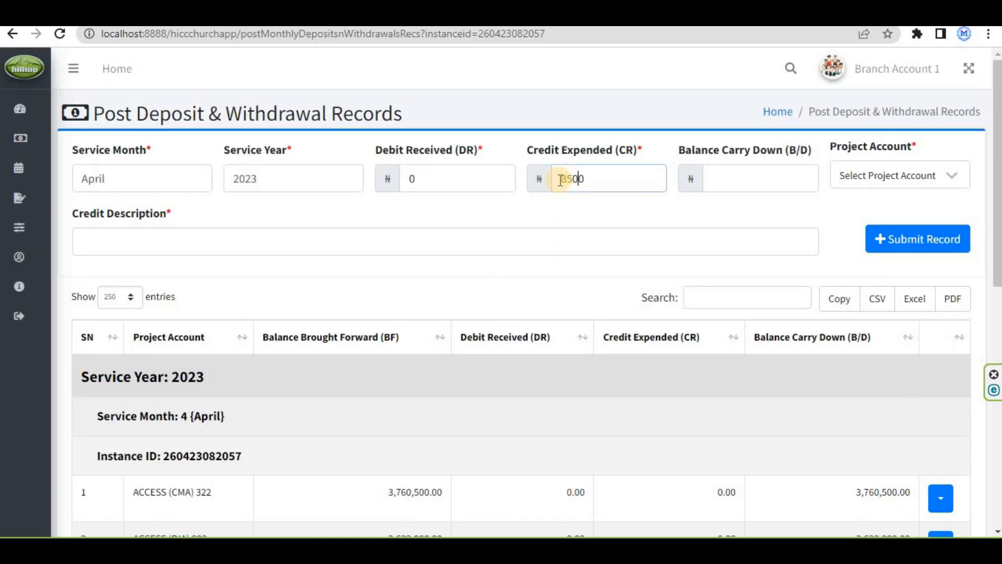
pyautogui.write('20')
pyautogui.click(743, 181)
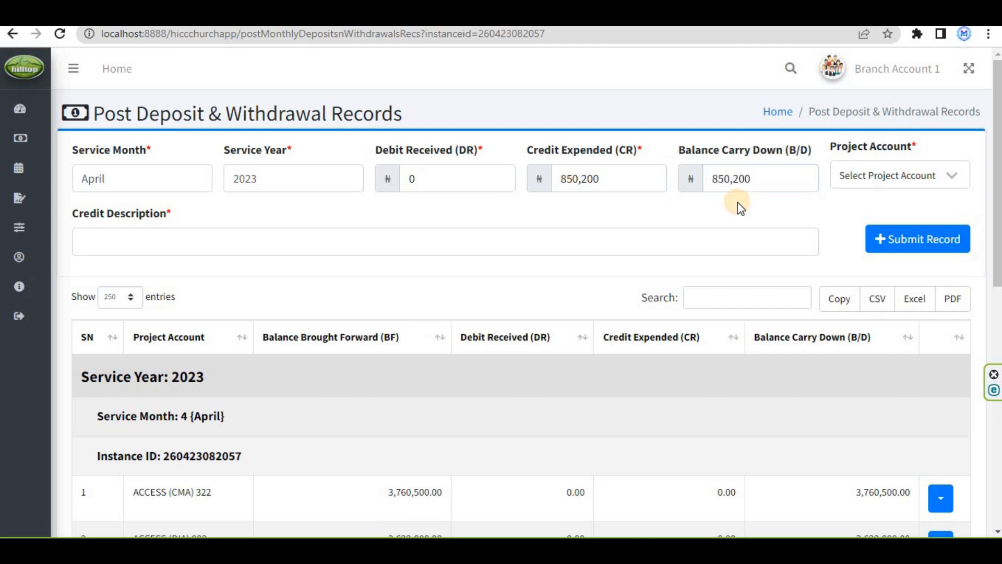
# Step: Assign the credit record to the ACCESS (CMA) project account, describe it as "Payment into Access Mobile account" and submit it
pyautogui.click(890, 175)
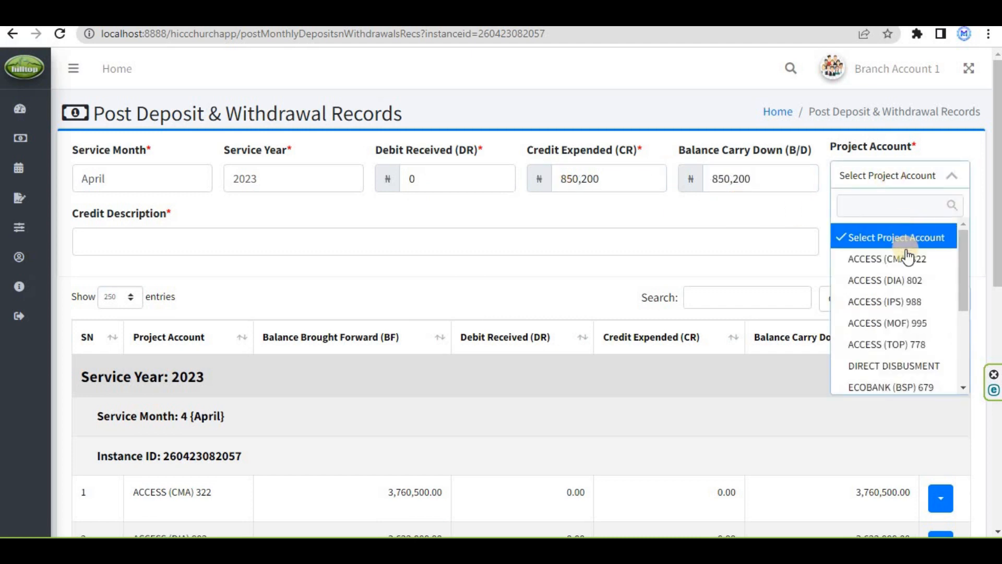
pyautogui.click(842, 255)
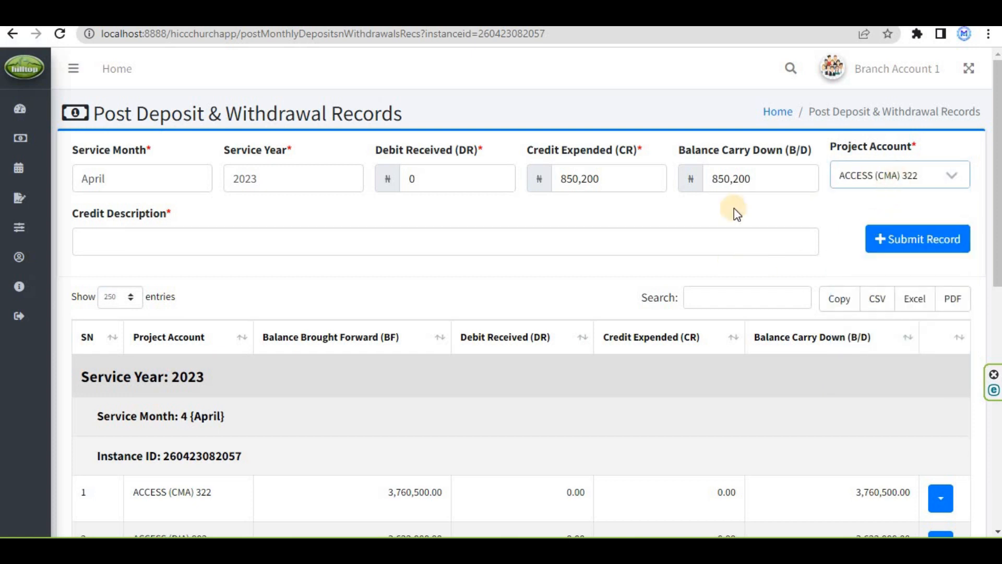
pyautogui.click(440, 247)
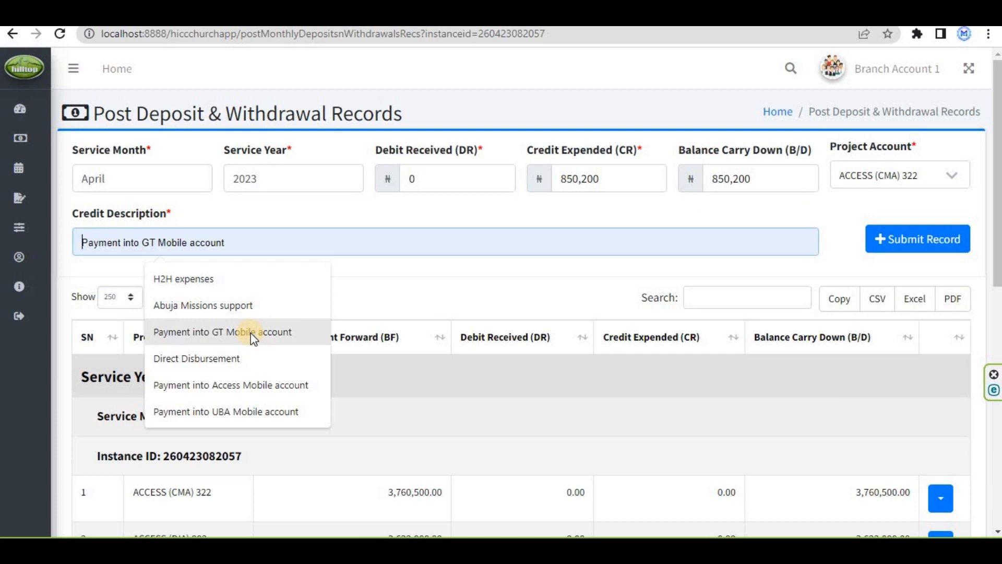
pyautogui.click(256, 393)
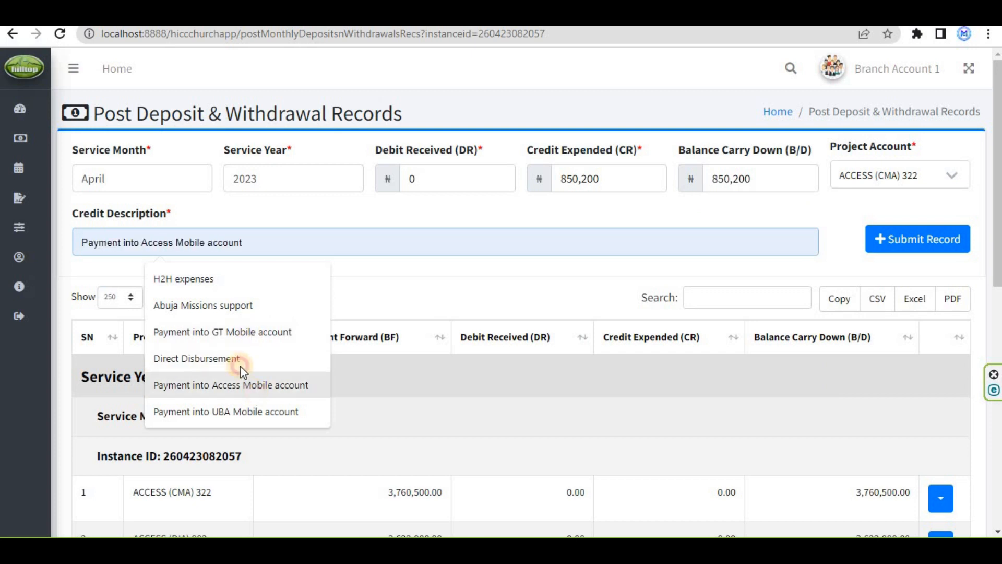
pyautogui.click(917, 245)
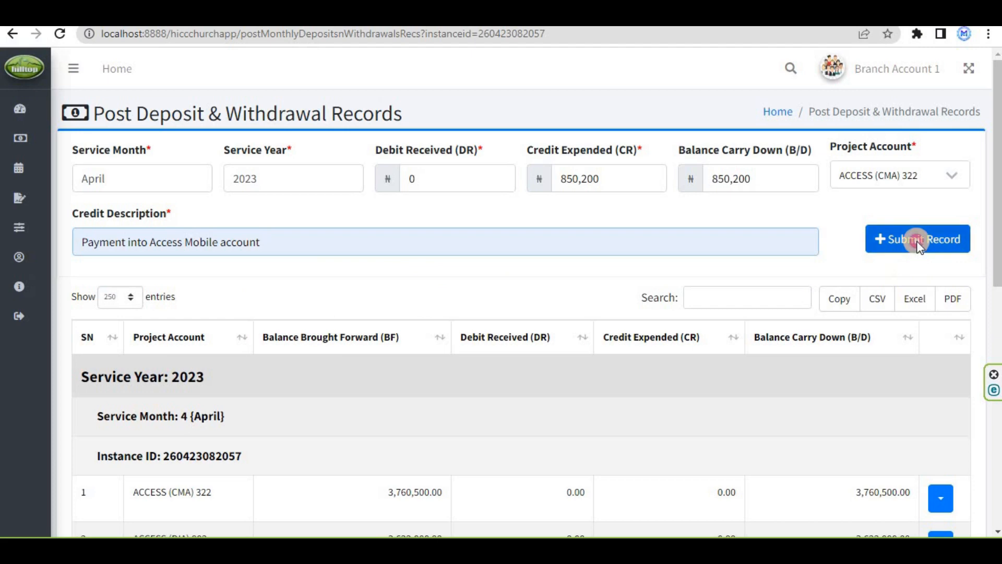
# Step: Check the posted credit, refresh the Deposits and Withdrawals page and review the updated ACCESS (CMA) figures and grand totals
pyautogui.scroll(-10, 715, 396)
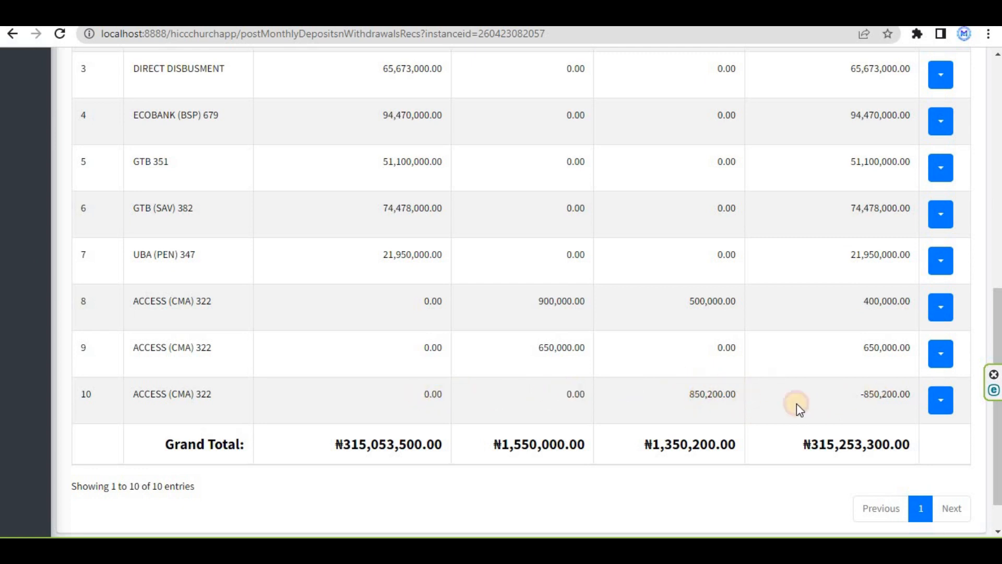
pyautogui.scroll(4, 742, 378)
pyautogui.click(254, 16)
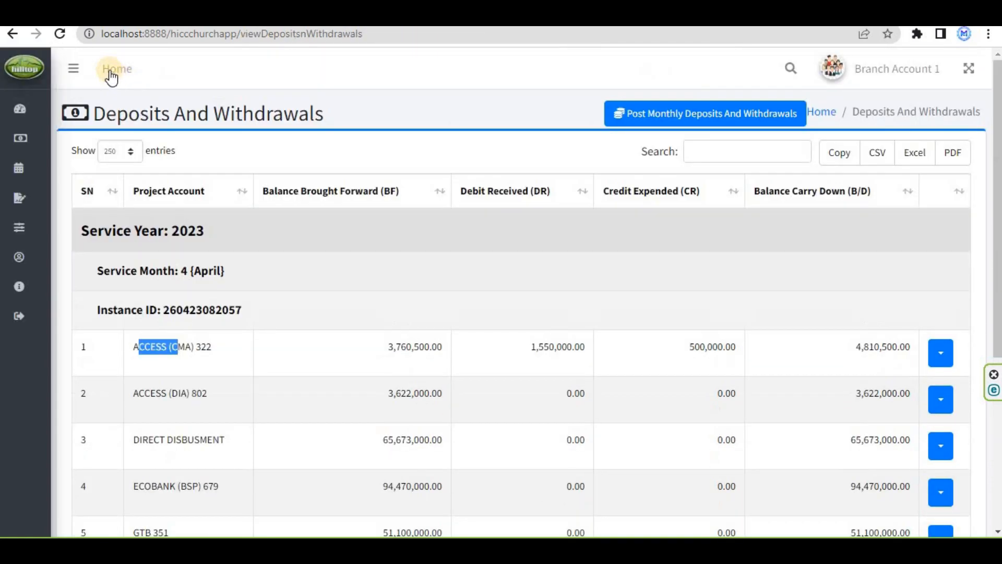
pyautogui.click(60, 34)
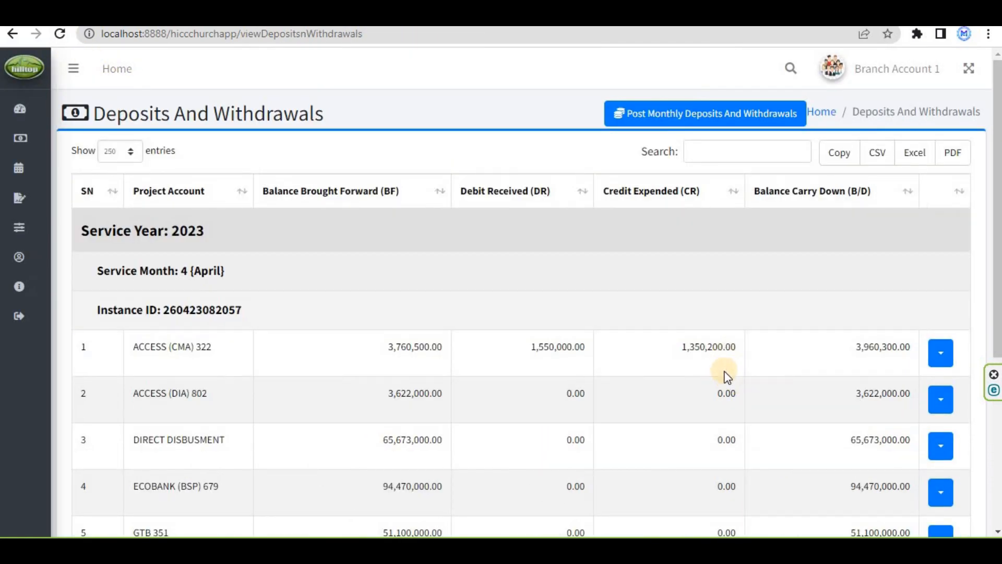
pyautogui.scroll(-1, 727, 377)
pyautogui.scroll(-3, 725, 374)
pyautogui.scroll(5, 721, 374)
# Step: Revisit the posting page and compare it with the summarized April 2023 account balances on the Deposits and Withdrawals page
pyautogui.click(365, 15)
pyautogui.scroll(3, 454, 246)
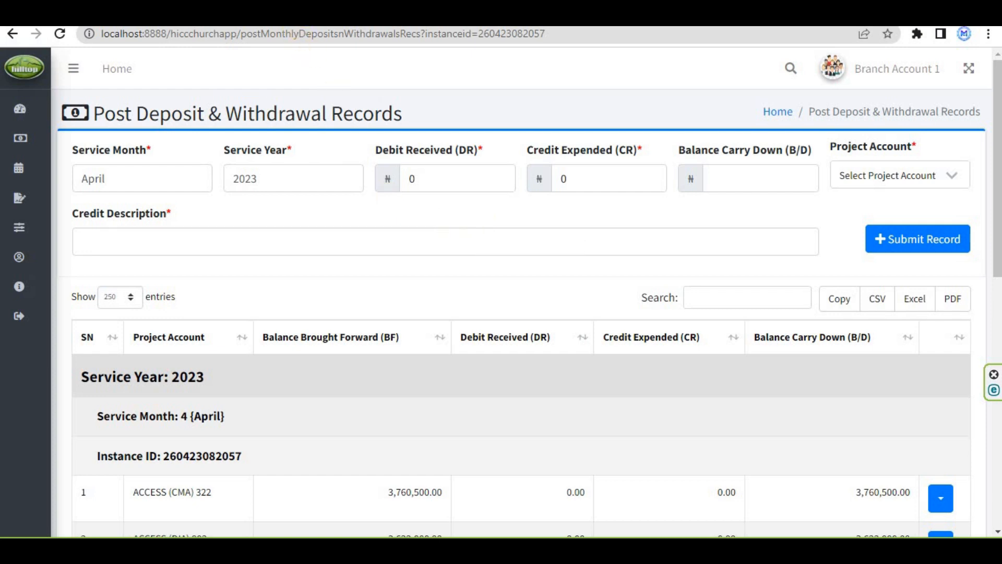
pyautogui.click(294, 16)
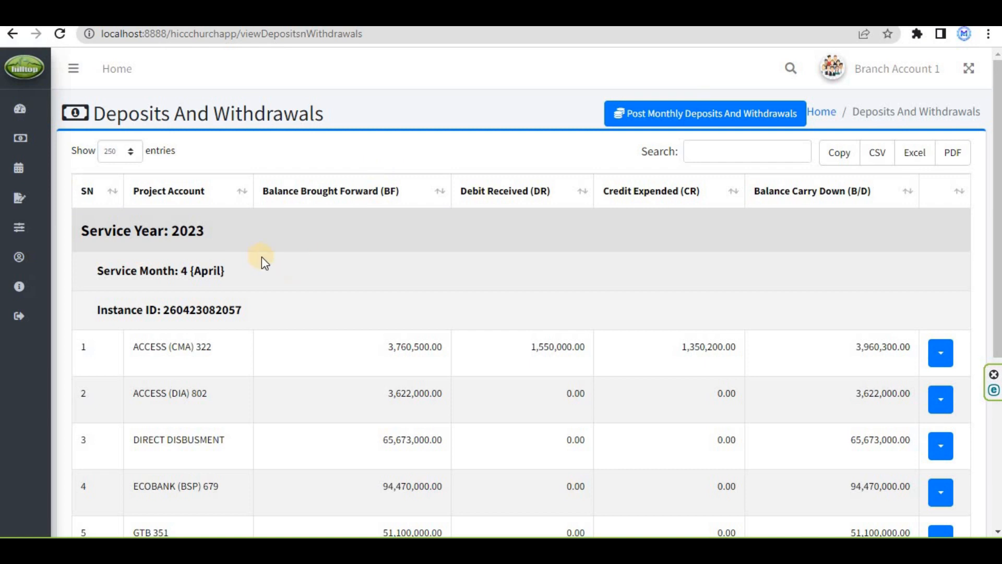
pyautogui.scroll(-1, 267, 284)
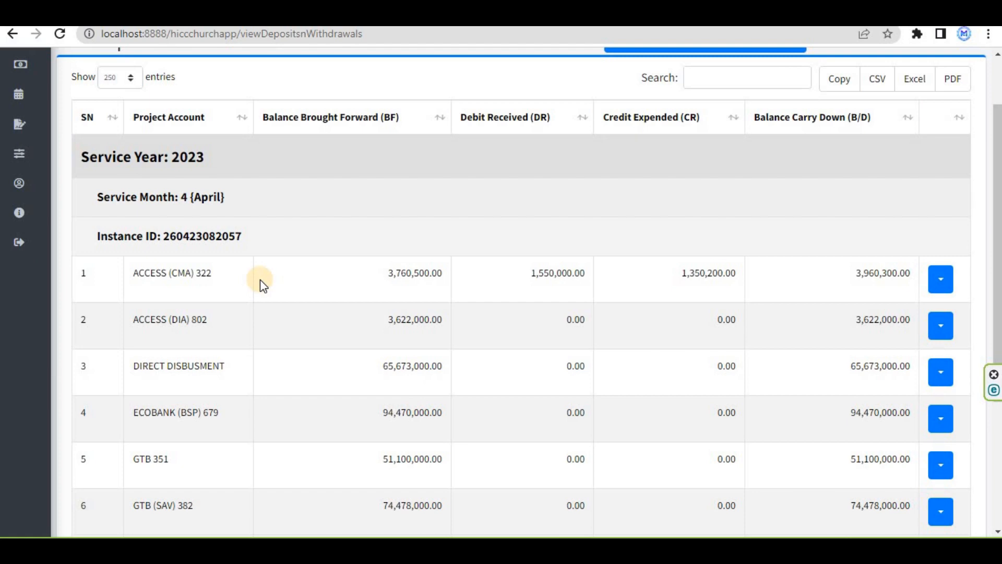
pyautogui.scroll(-3, 260, 279)
pyautogui.scroll(4, 260, 280)
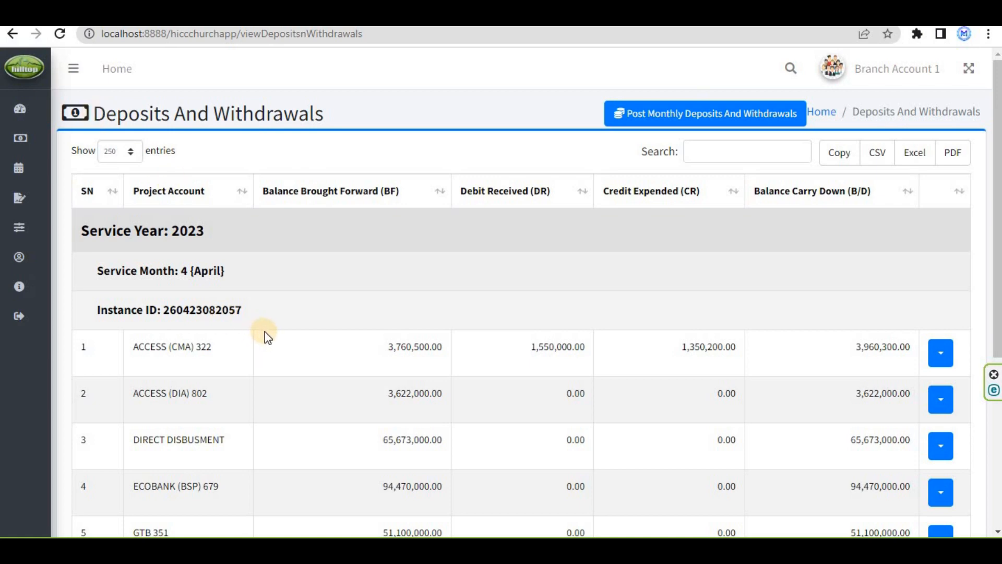
pyautogui.scroll(-5, 267, 336)
pyautogui.scroll(5, 268, 337)
# Step: Filter the deposits and withdrawals for transaction month March 2023 and review the account balances and grand totals
pyautogui.moveTo(68, 139)
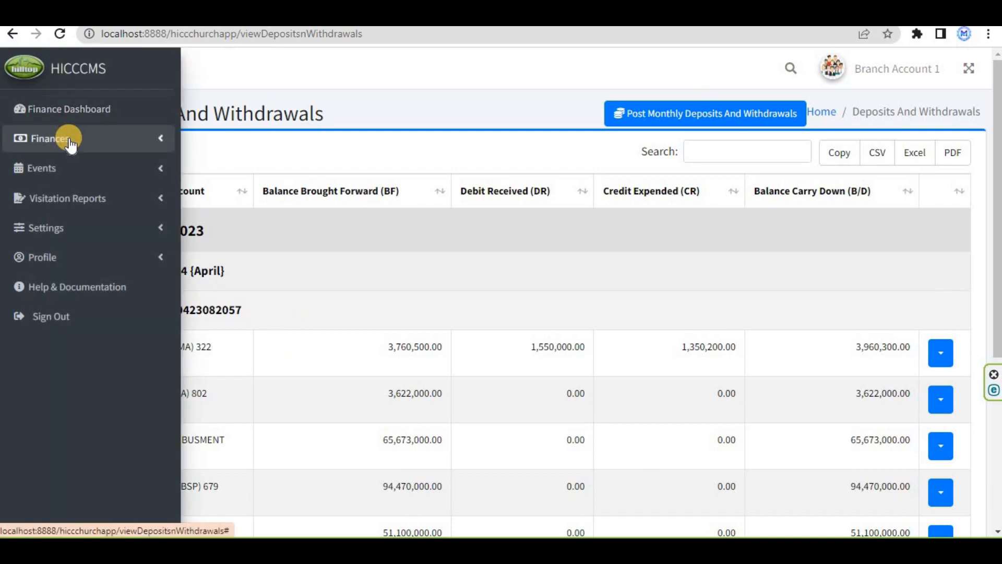
pyautogui.click(69, 139)
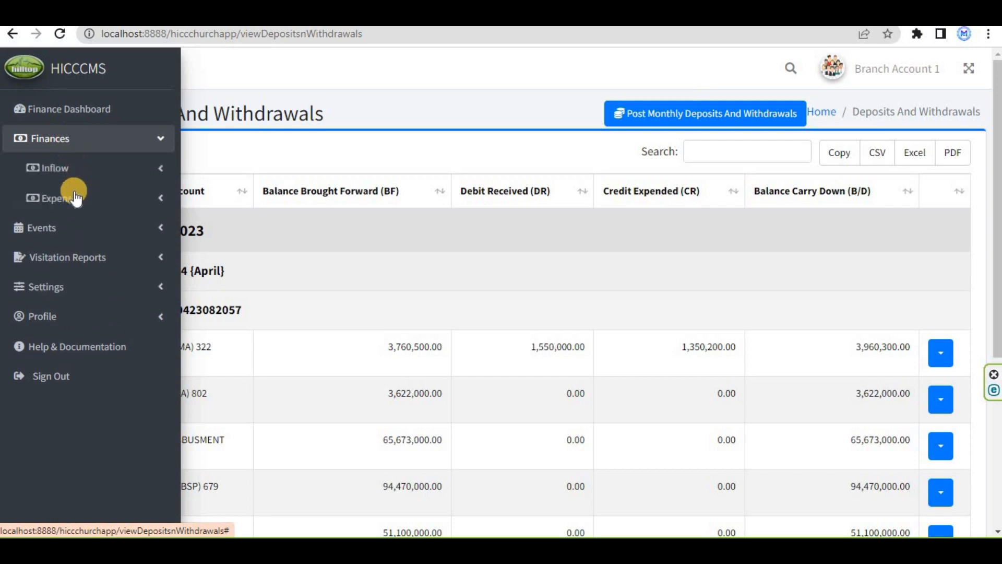
pyautogui.click(60, 197)
pyautogui.scroll(-5, 96, 287)
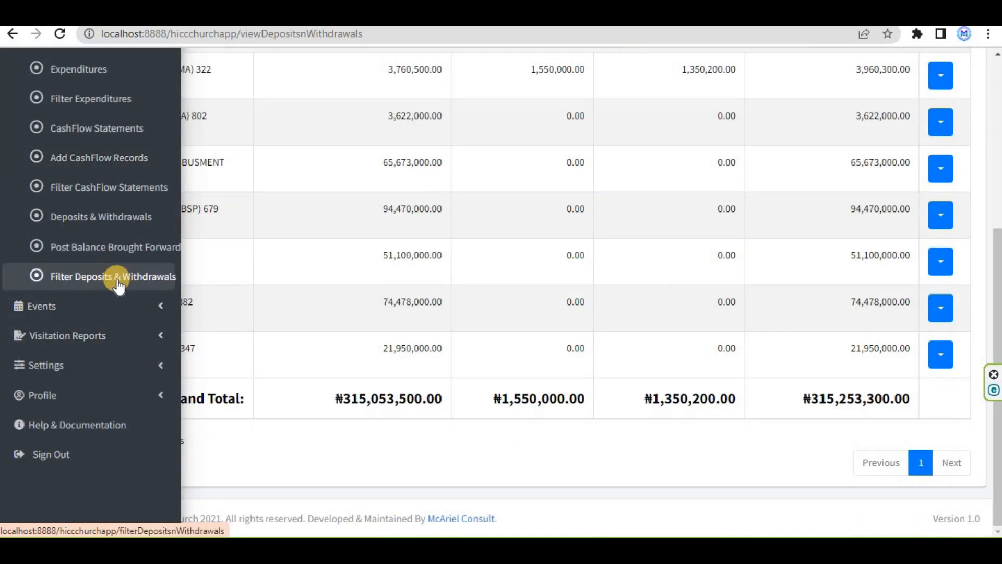
pyautogui.click(118, 282)
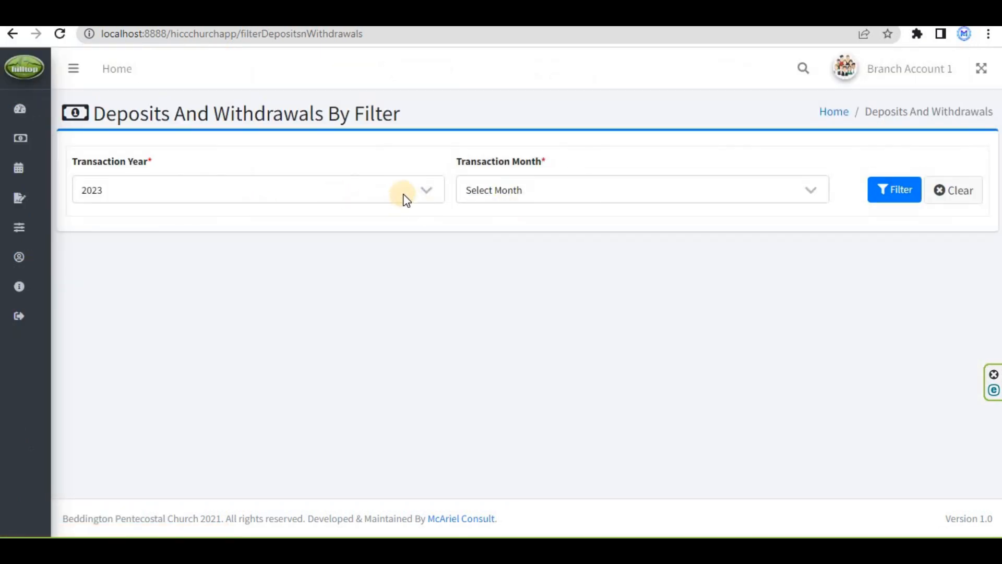
pyautogui.click(512, 191)
pyautogui.click(519, 315)
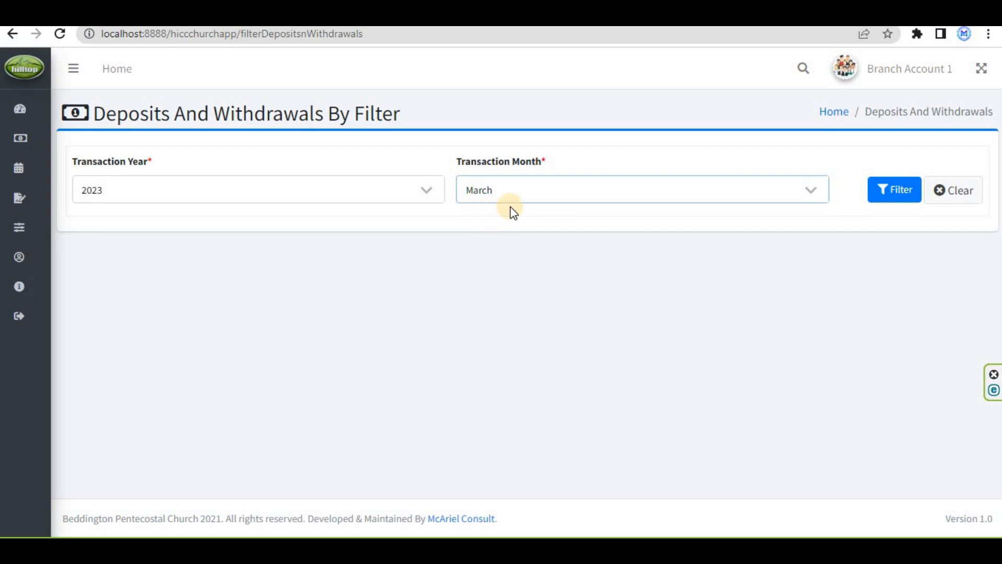
pyautogui.click(879, 195)
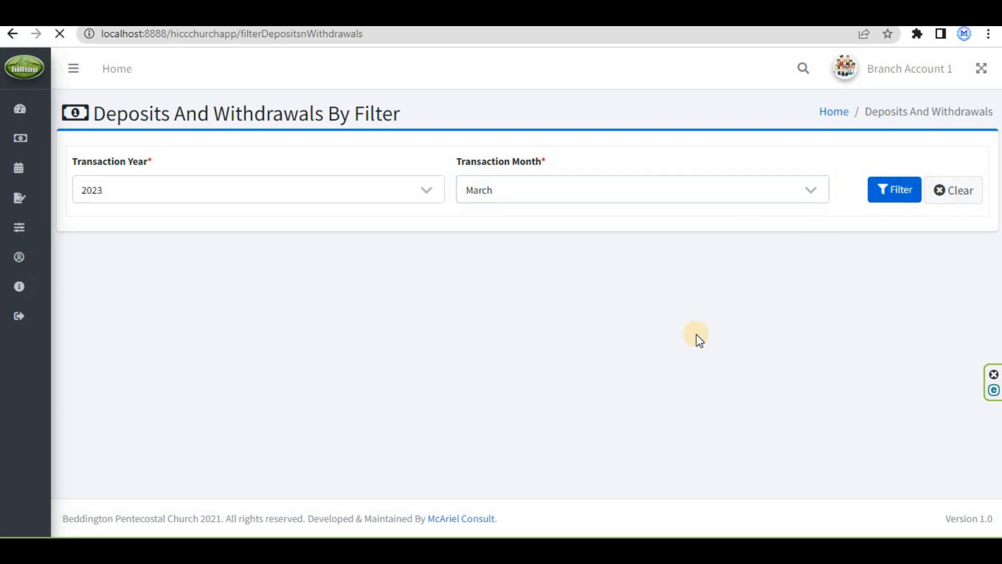
pyautogui.scroll(-6, 697, 337)
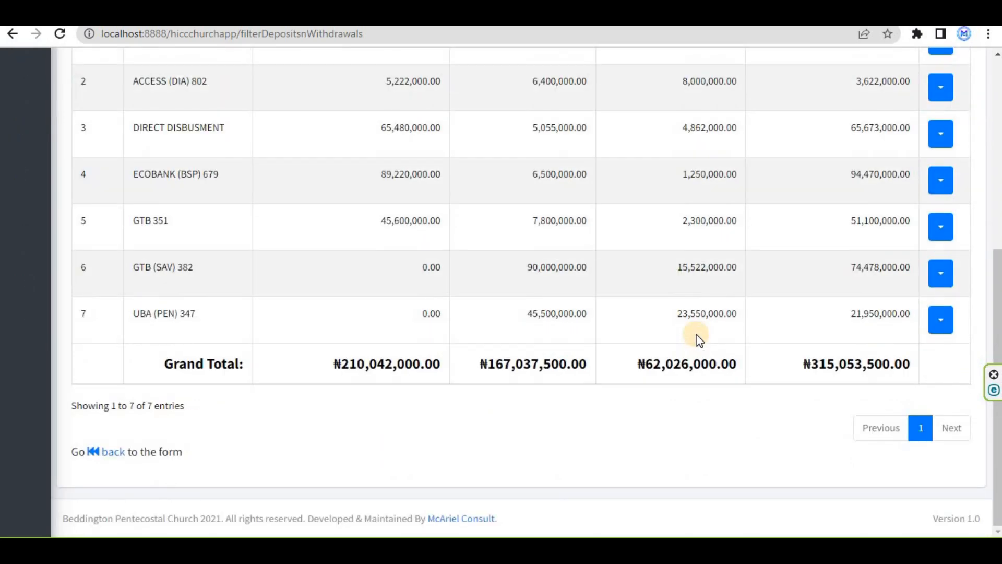
pyautogui.scroll(6, 699, 340)
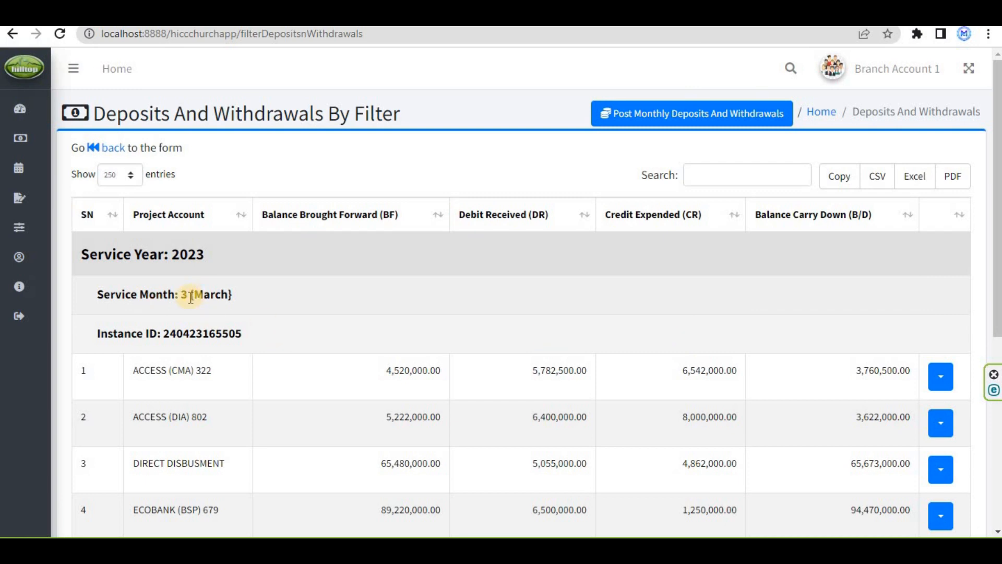
pyautogui.scroll(-5, 421, 324)
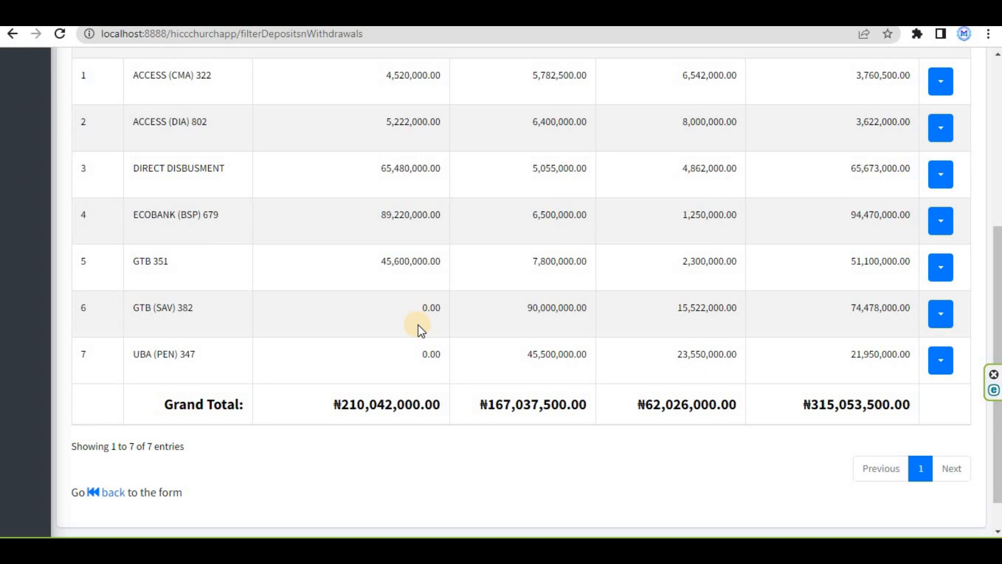
pyautogui.scroll(5, 421, 325)
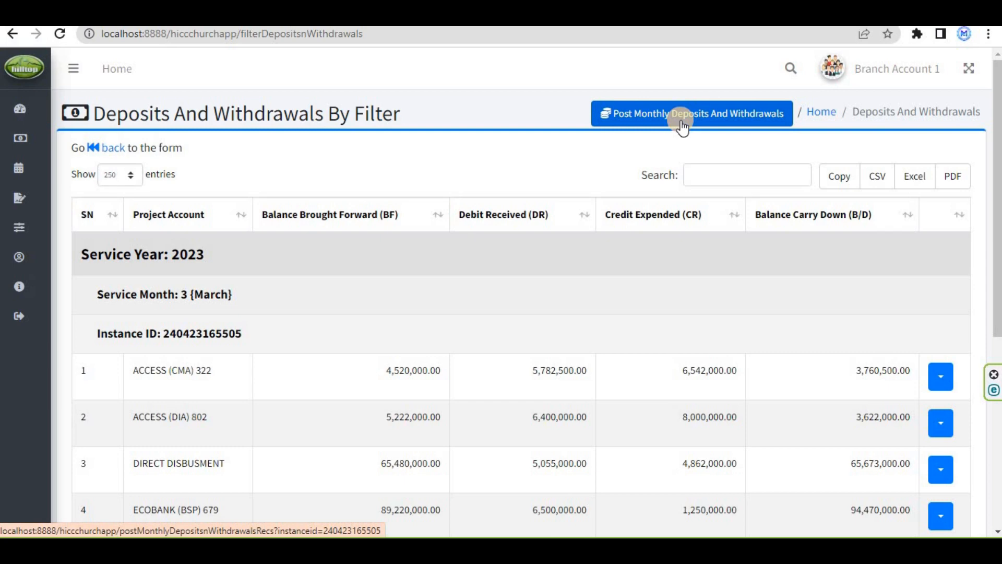
# Step: Open the monthly posting page for March 2023 and examine its individual account records and grand totals
pyautogui.click(682, 125)
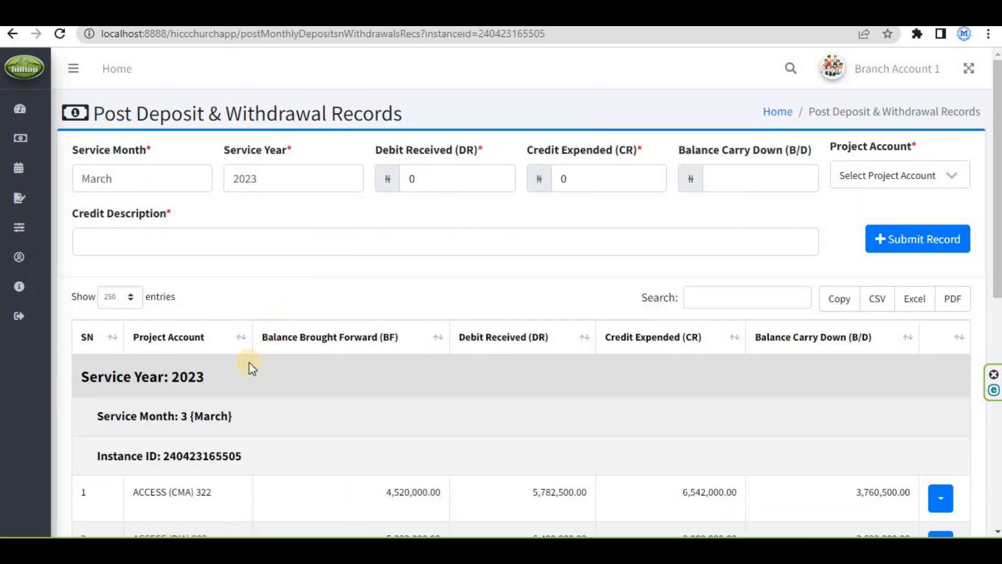
pyautogui.click(103, 178)
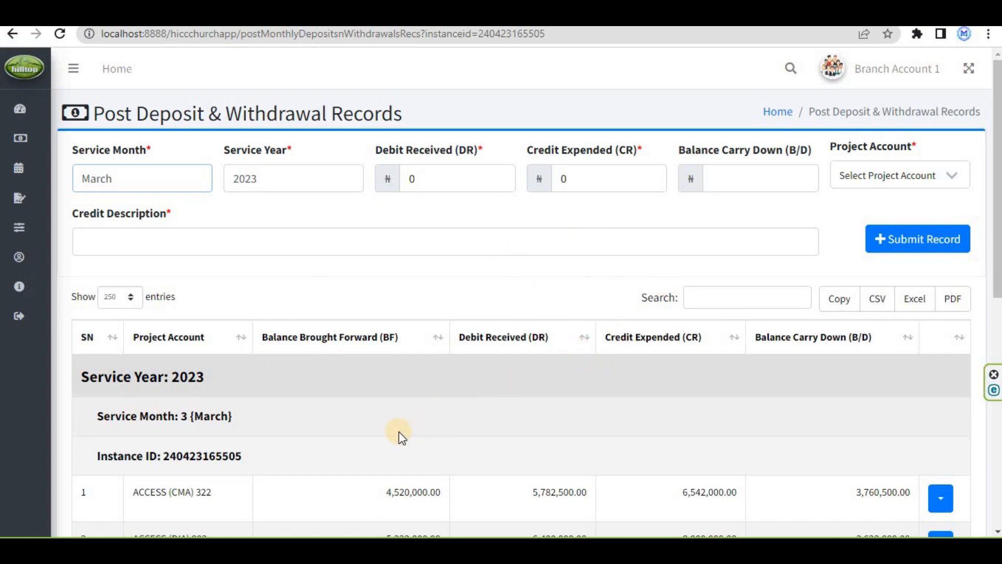
pyautogui.scroll(-8, 399, 431)
pyautogui.scroll(8, 418, 422)
pyautogui.scroll(-4, 445, 415)
pyautogui.scroll(4, 443, 412)
pyautogui.scroll(-4, 444, 412)
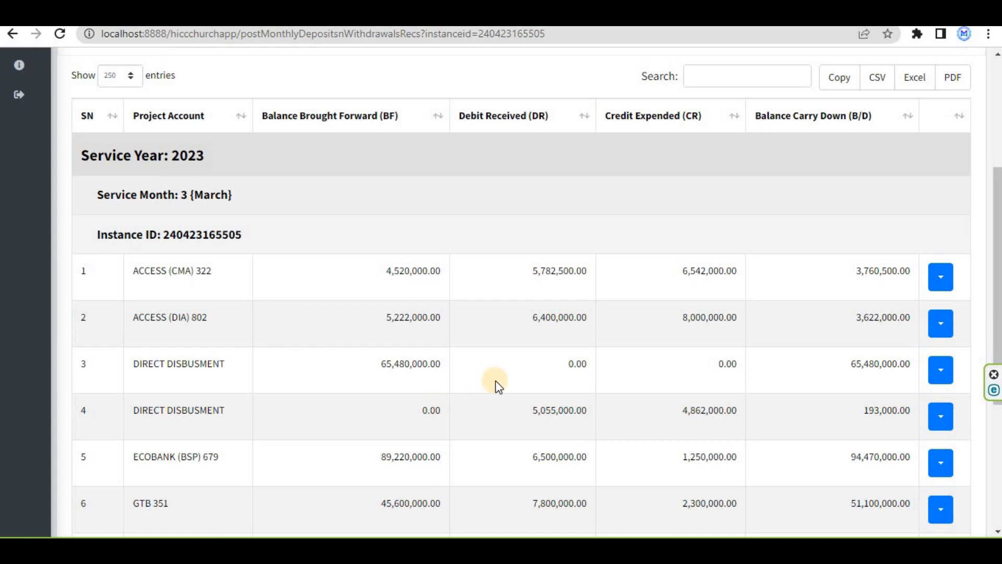
pyautogui.scroll(4, 496, 385)
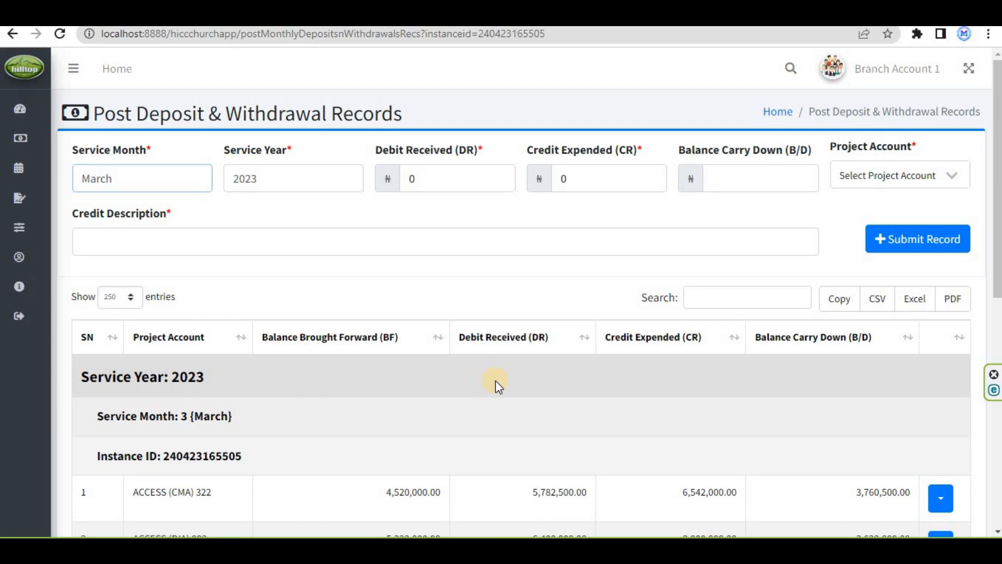
pyautogui.scroll(-4, 495, 380)
pyautogui.scroll(-3, 496, 380)
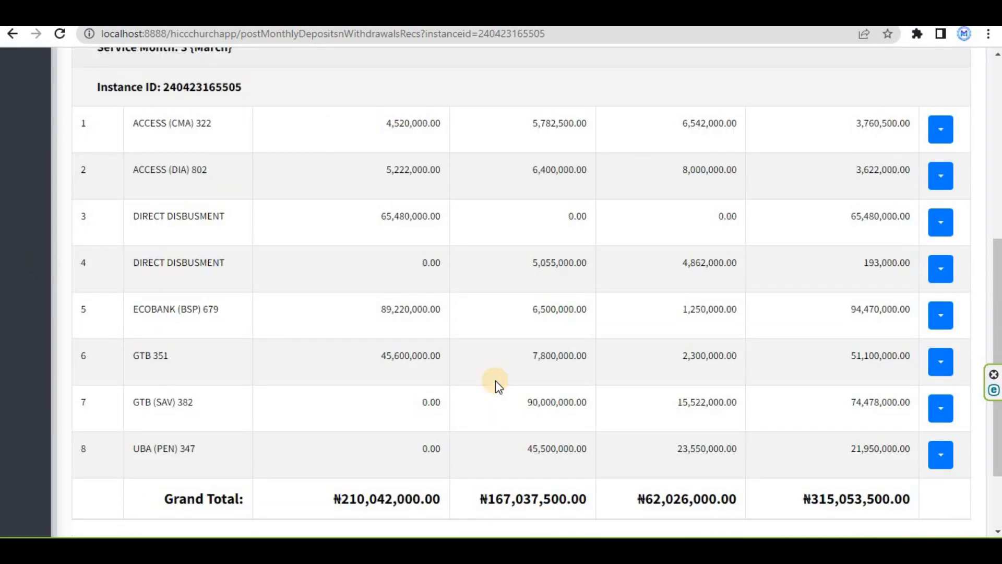
pyautogui.scroll(7, 495, 380)
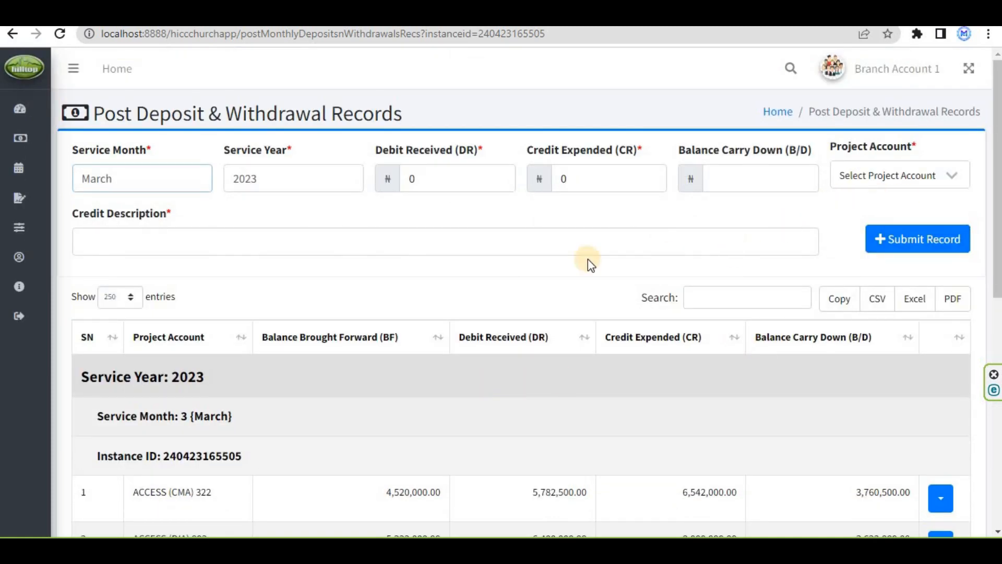
# Step: Enter a debit received of 12,000,000 and a credit expended of 10,000,000 for a March 2023 record
pyautogui.click(410, 177)
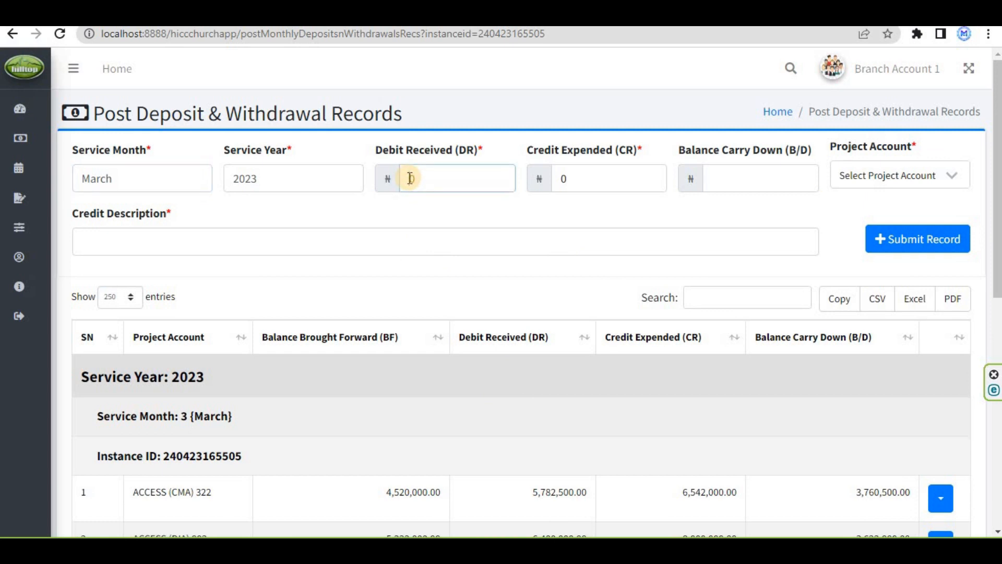
pyautogui.write('12000000')
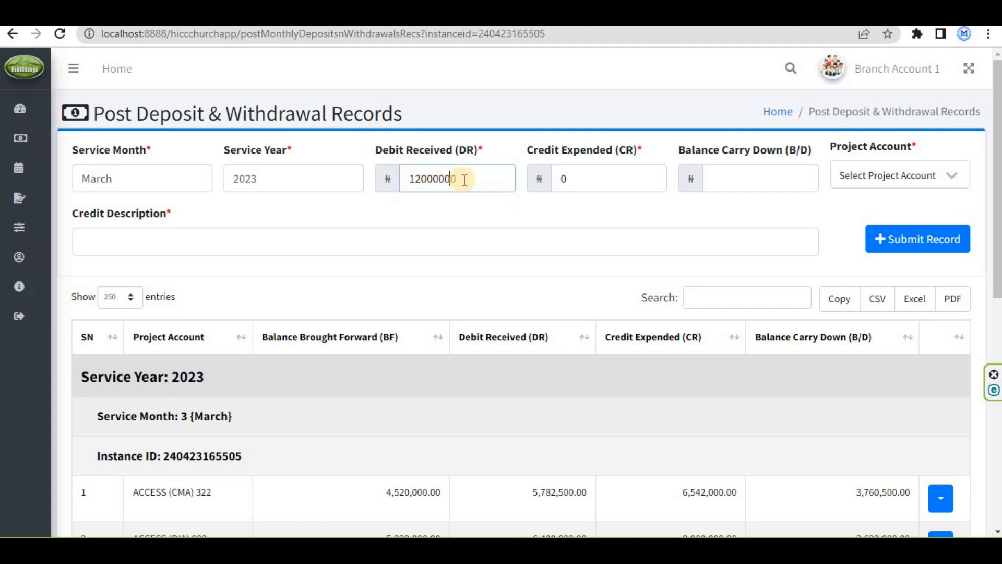
pyautogui.click(571, 180)
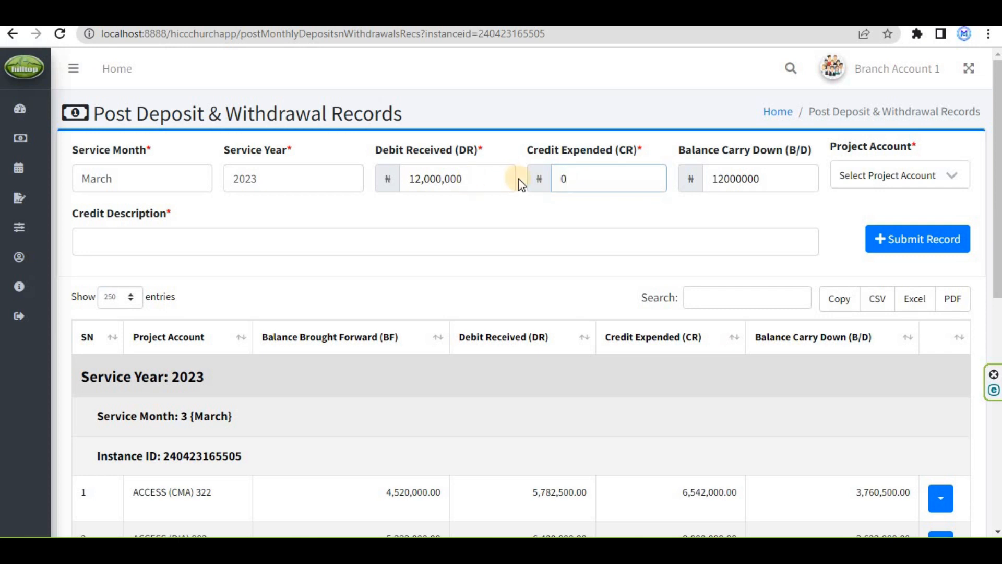
pyautogui.moveTo(562, 179); pyautogui.dragTo(578, 176)
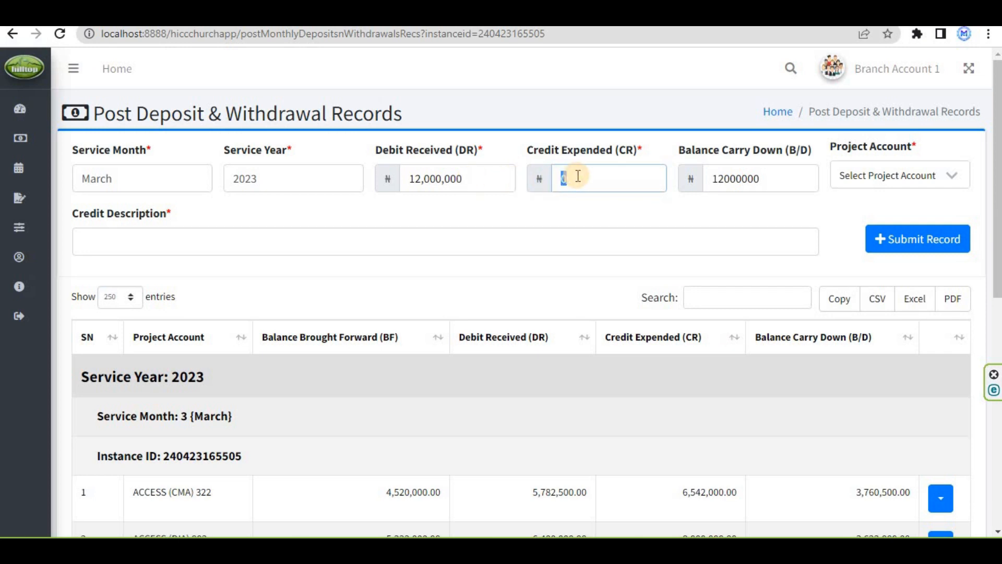
pyautogui.write('10,000,')
pyautogui.write('000')
# Step: Assign the record to the ZENITH (MAIN) project account and check the accounts already listed for March
pyautogui.click(896, 186)
pyautogui.click(897, 183)
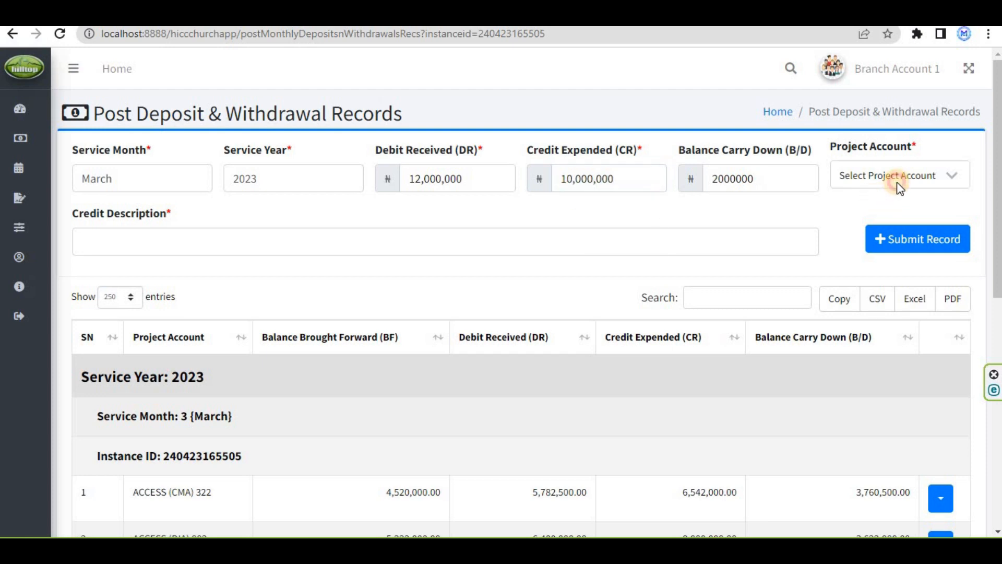
pyautogui.click(772, 186)
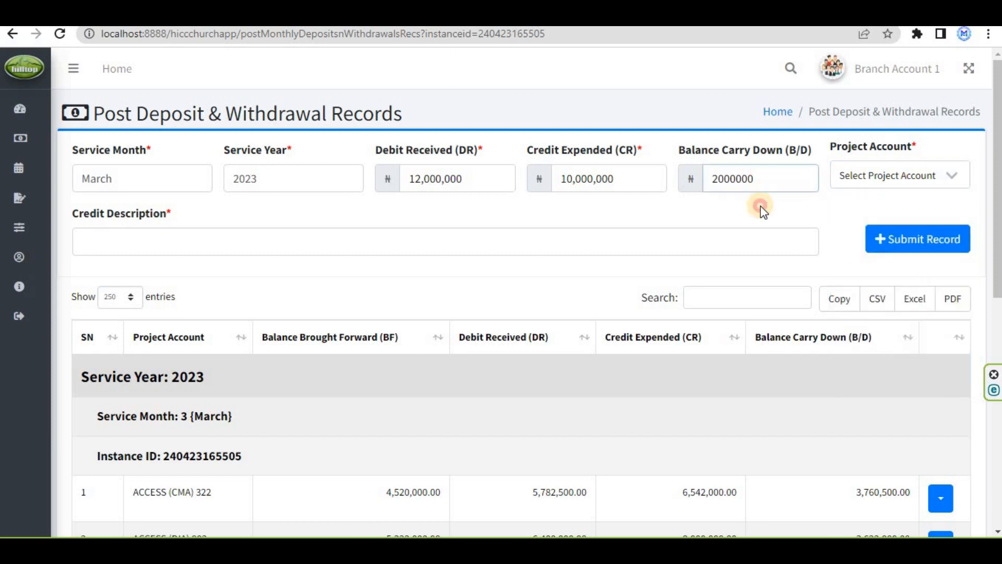
pyautogui.click(887, 175)
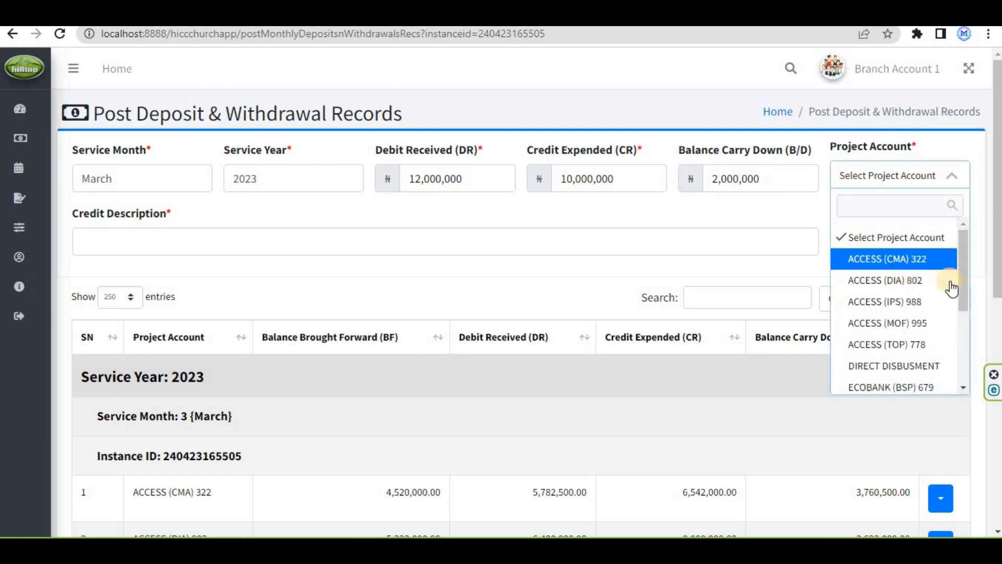
pyautogui.moveTo(964, 276); pyautogui.dragTo(966, 353)
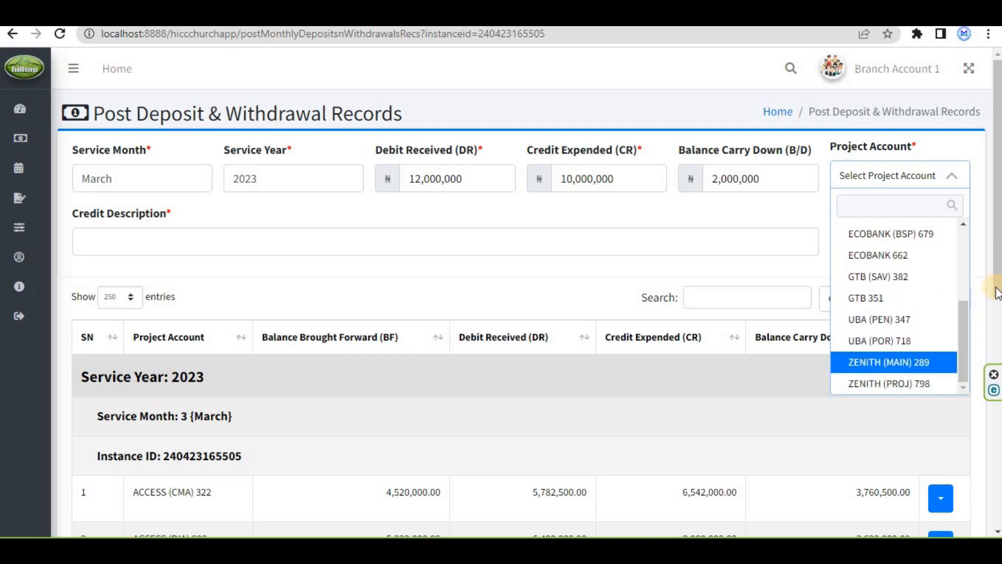
pyautogui.click(926, 366)
pyautogui.scroll(-4, 997, 449)
pyautogui.scroll(-3, 997, 449)
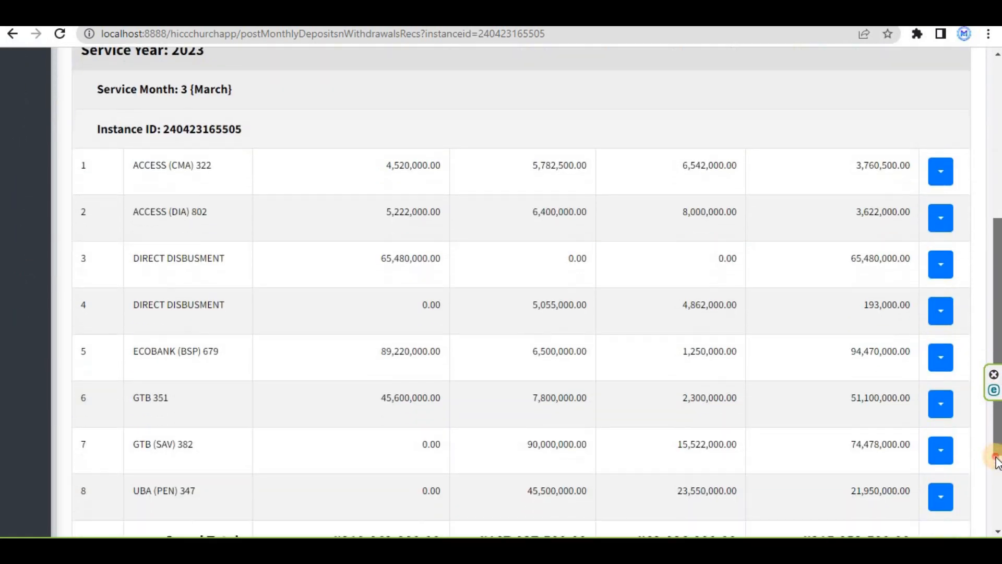
pyautogui.scroll(7, 890, 214)
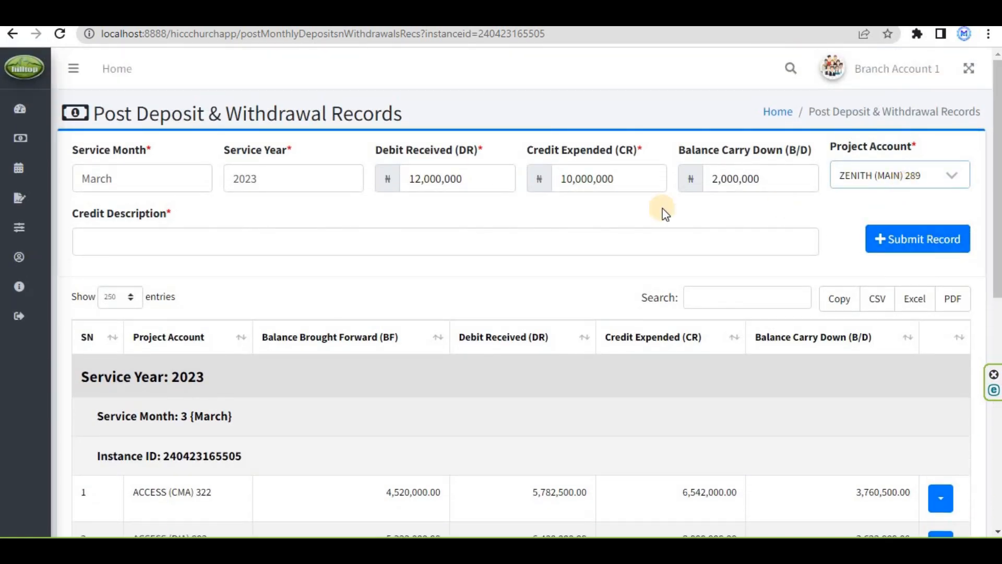
# Step: Describe the credit as "Payment into Zenith Mobile account" and submit the record
pyautogui.click(361, 245)
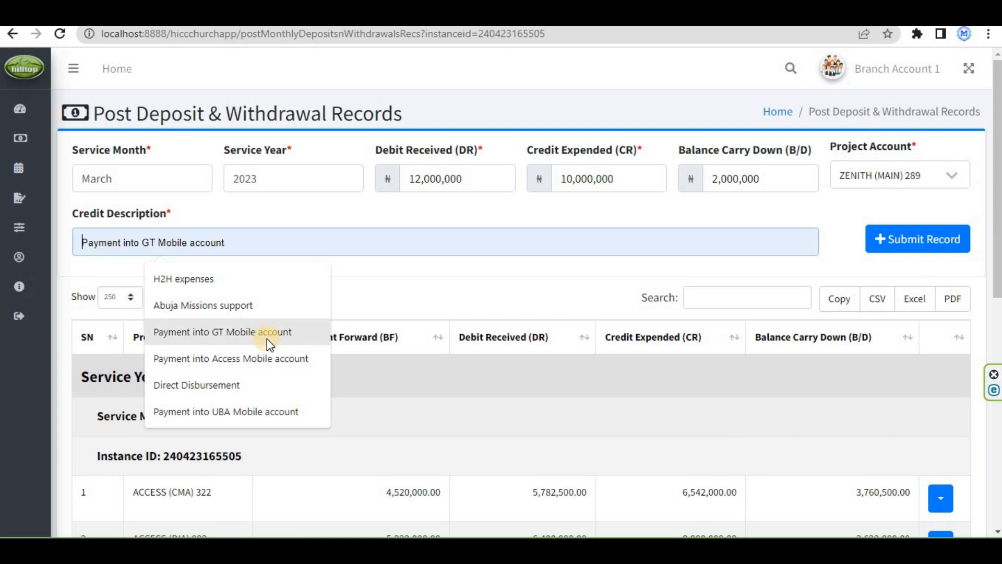
pyautogui.click(264, 357)
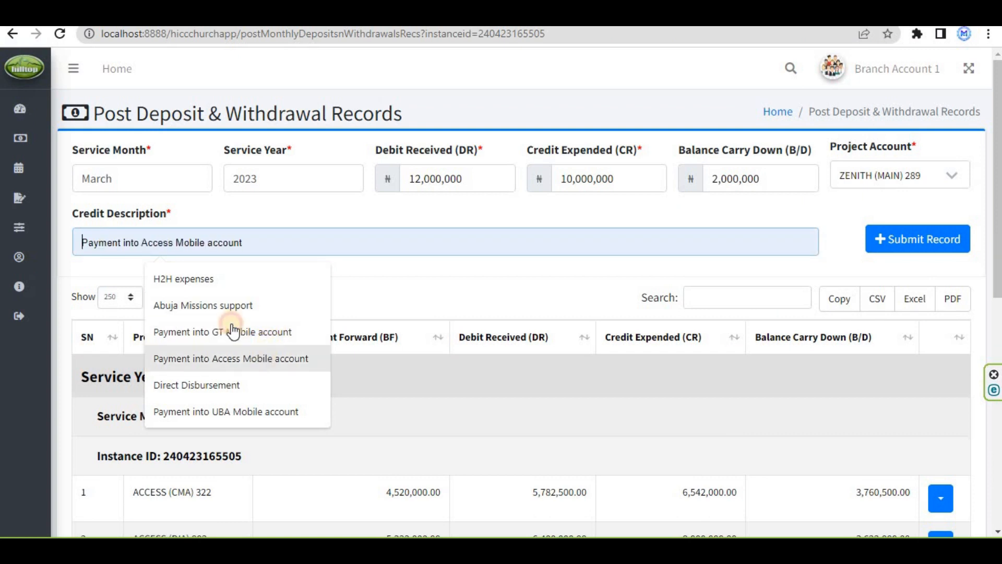
pyautogui.doubleClick(169, 242)
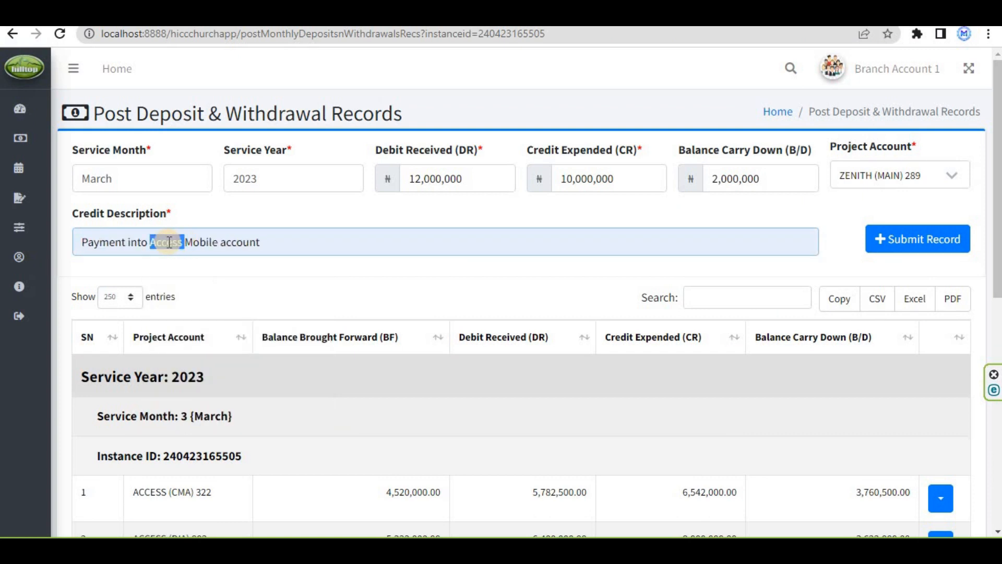
pyautogui.write('Zenith')
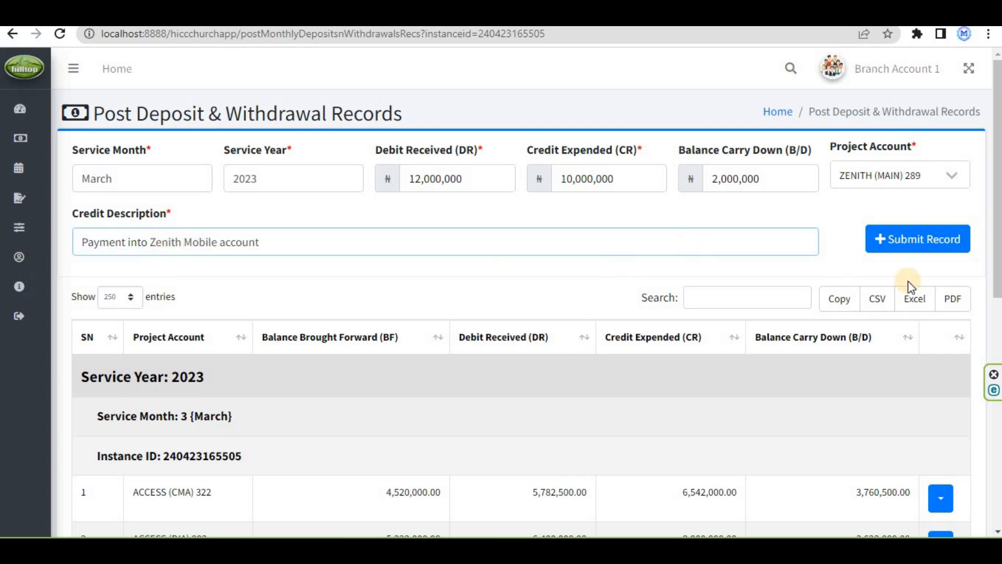
pyautogui.click(918, 245)
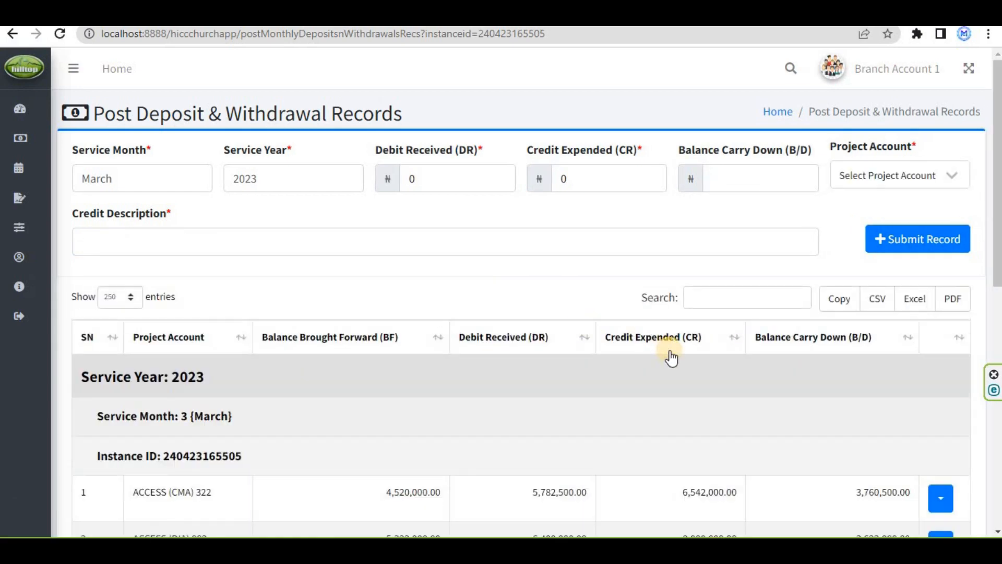
# Step: Check the posted ZENITH (MAIN) record and the March 2023 grand totals in the records table
pyautogui.scroll(-9, 672, 358)
pyautogui.scroll(6, 672, 358)
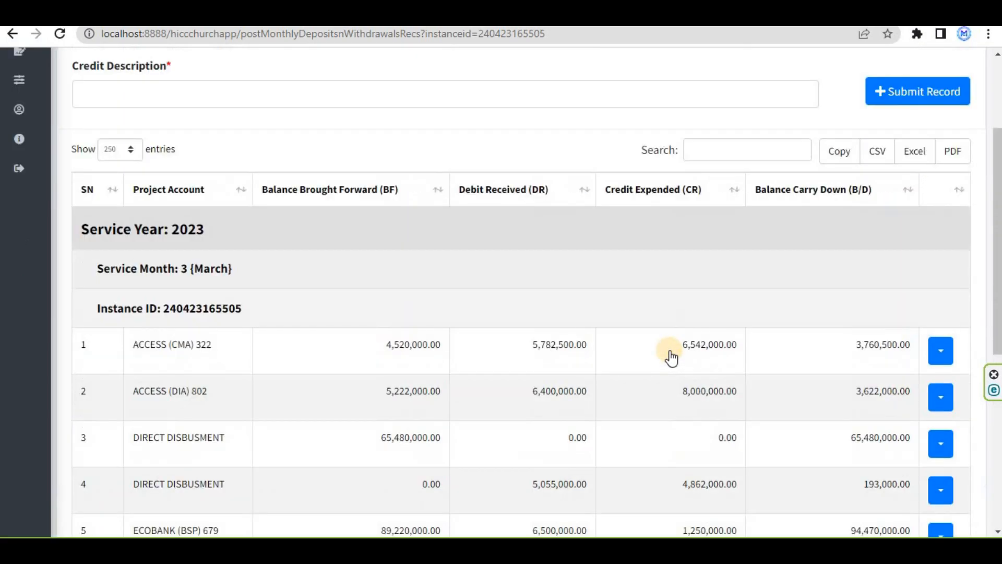
pyautogui.scroll(-7, 671, 358)
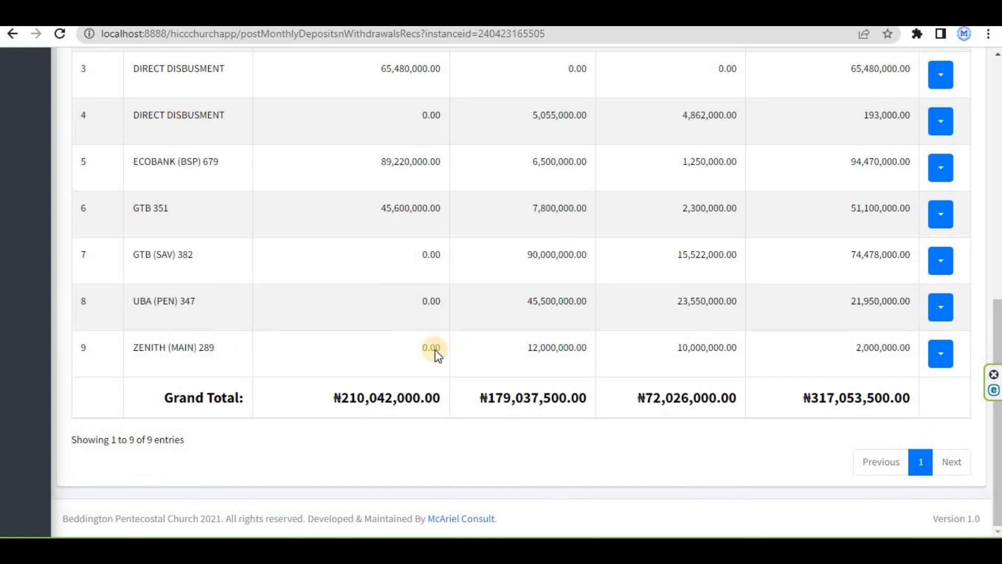
pyautogui.scroll(7, 324, 354)
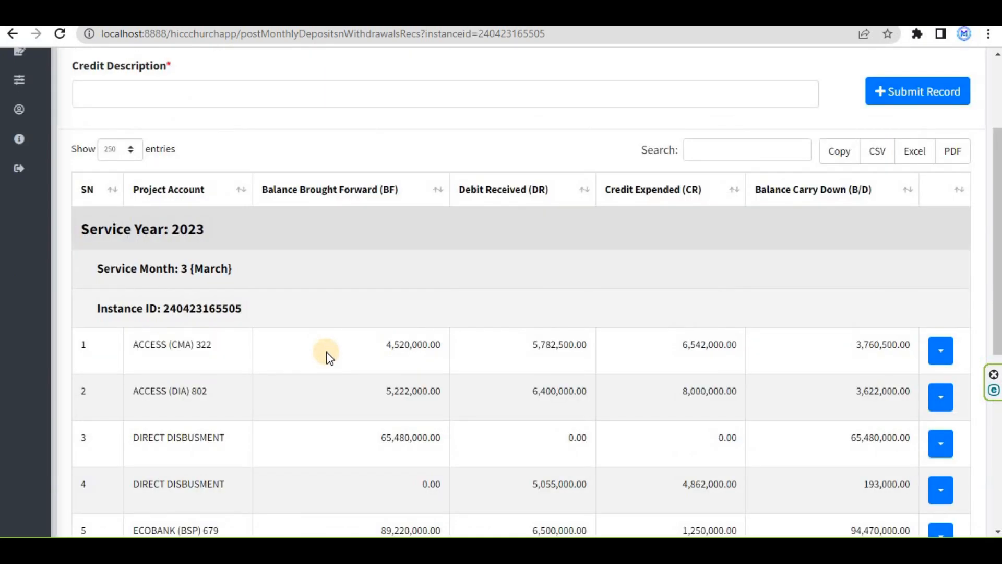
pyautogui.scroll(-7, 219, 409)
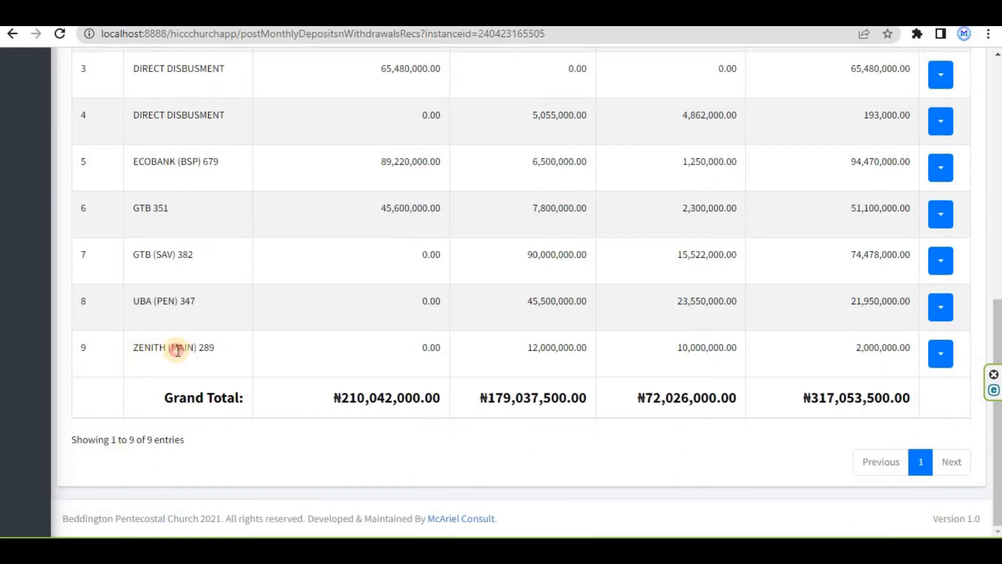
# Step: Open the Post Balance Brought Forward page from the Finances expenses section
pyautogui.moveTo(133, 349); pyautogui.dragTo(226, 354)
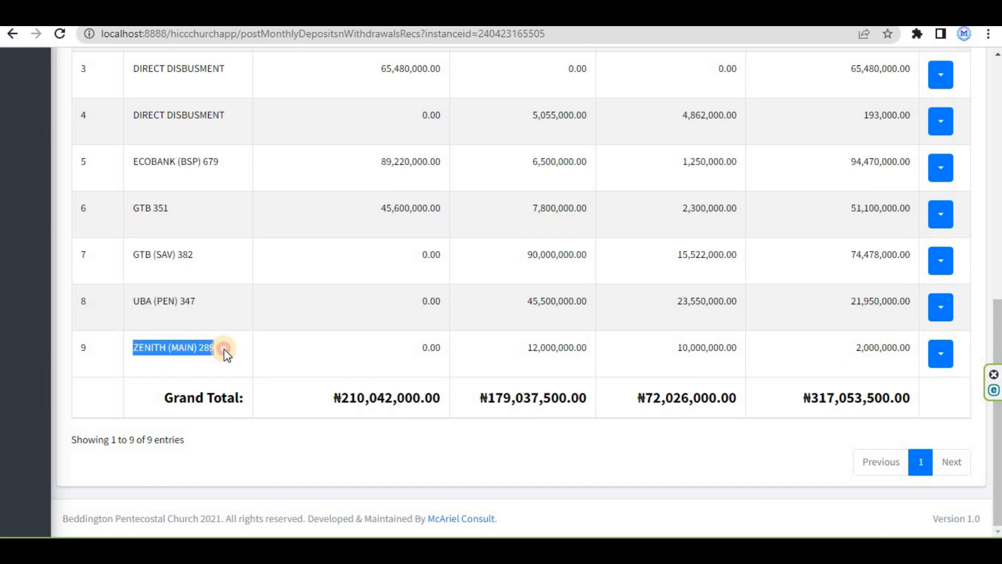
pyautogui.scroll(8, 284, 361)
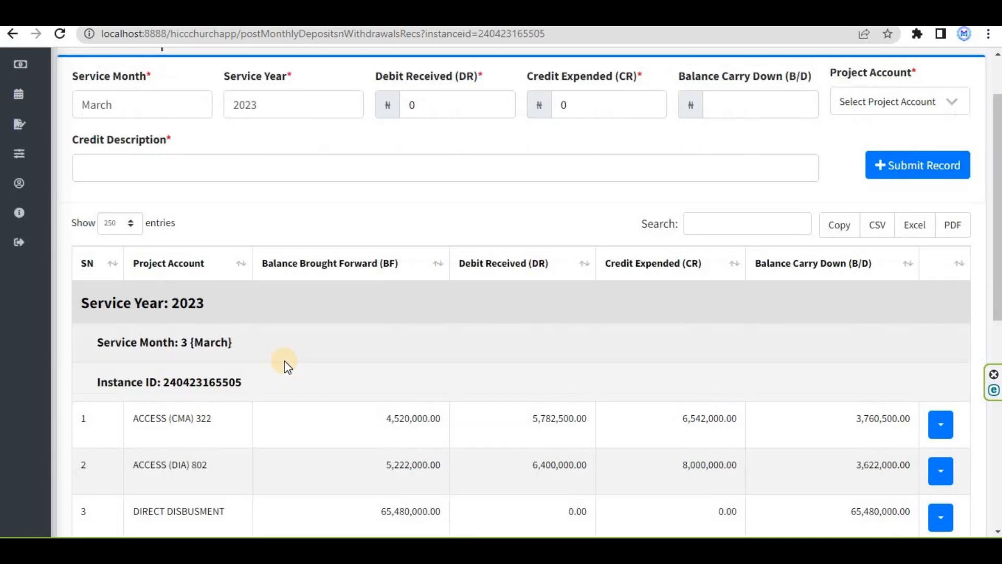
pyautogui.scroll(2, 284, 361)
pyautogui.moveTo(103, 134)
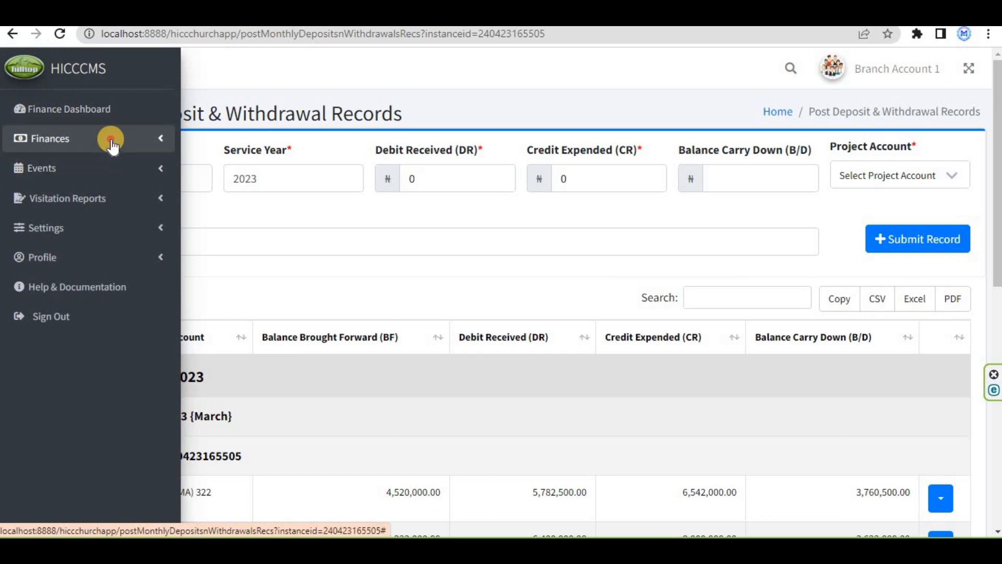
pyautogui.click(111, 144)
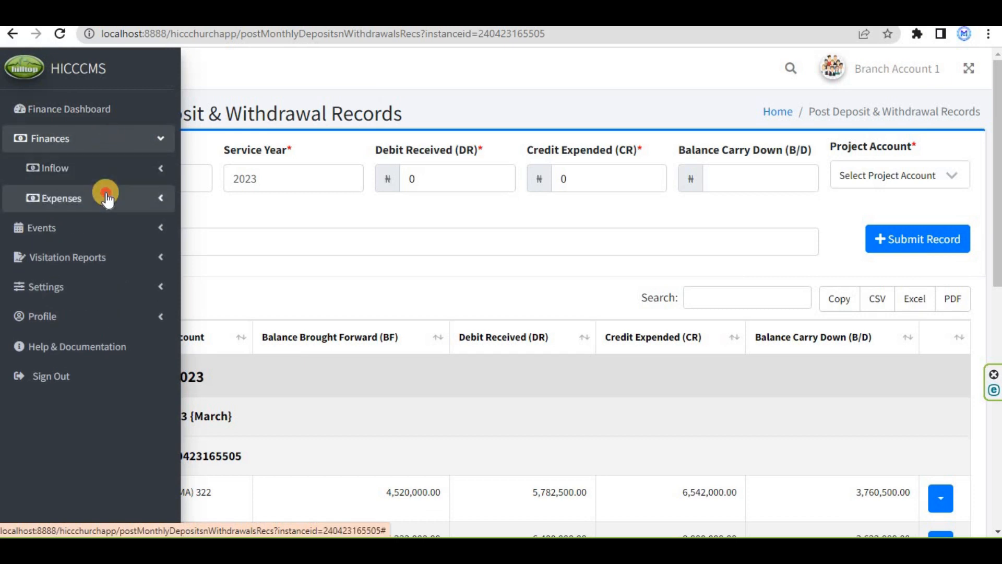
pyautogui.click(107, 199)
pyautogui.scroll(-5, 110, 282)
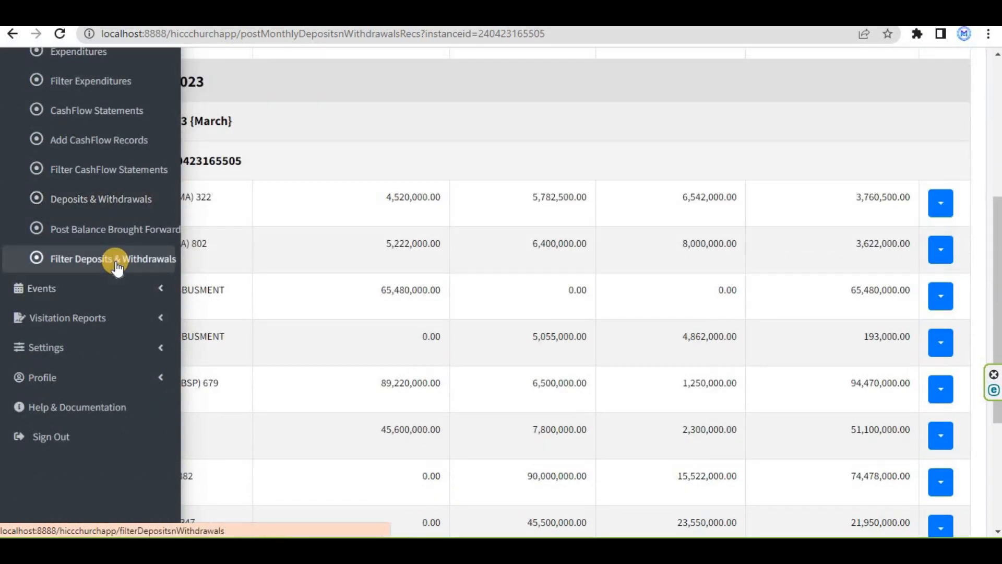
pyautogui.click(125, 230)
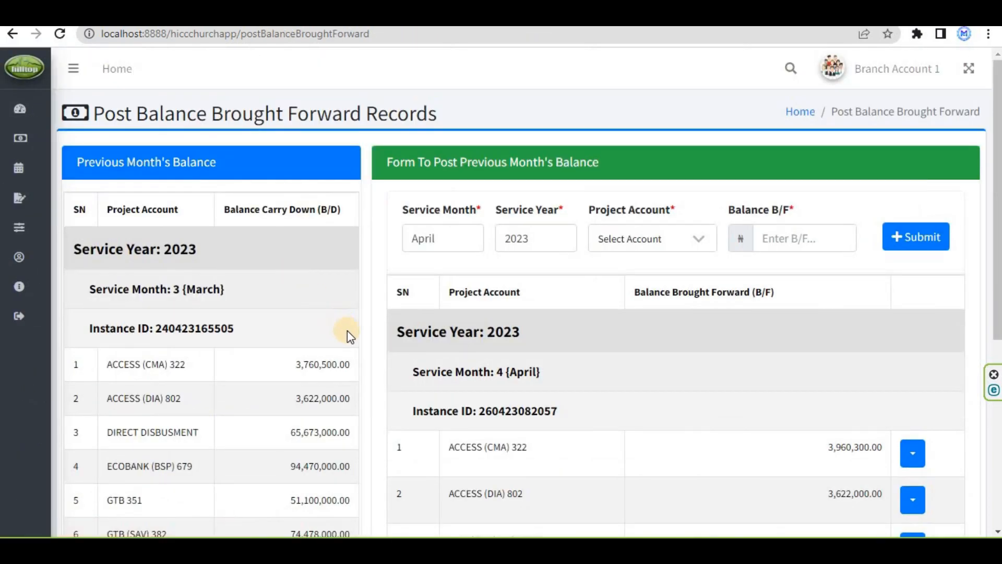
# Step: Copy the ZENITH (MAIN) March carry-down balance of 2,000,000.00 into the April 2023 Balance B/F field
pyautogui.scroll(-5, 347, 332)
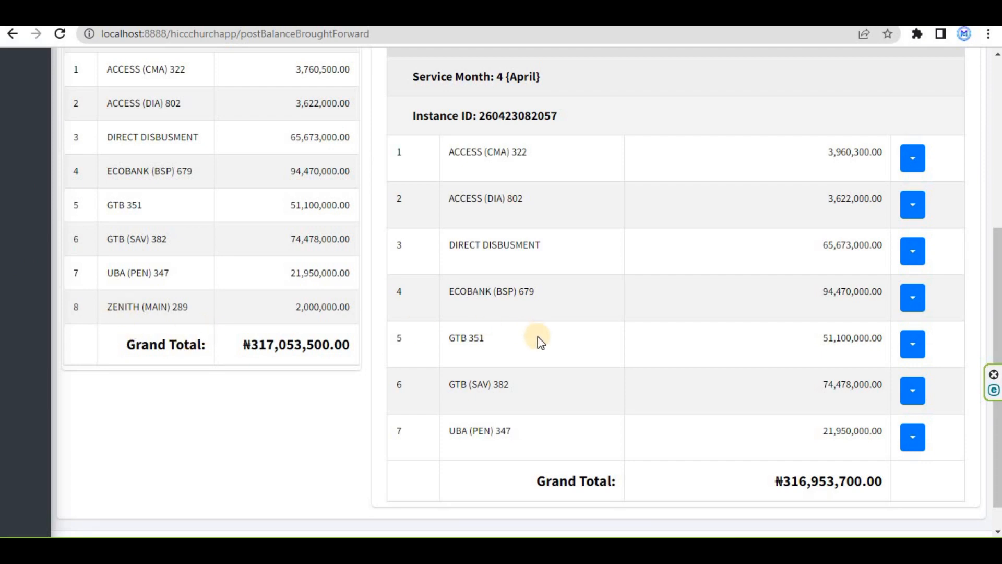
pyautogui.scroll(5, 539, 339)
pyautogui.scroll(-1, 537, 337)
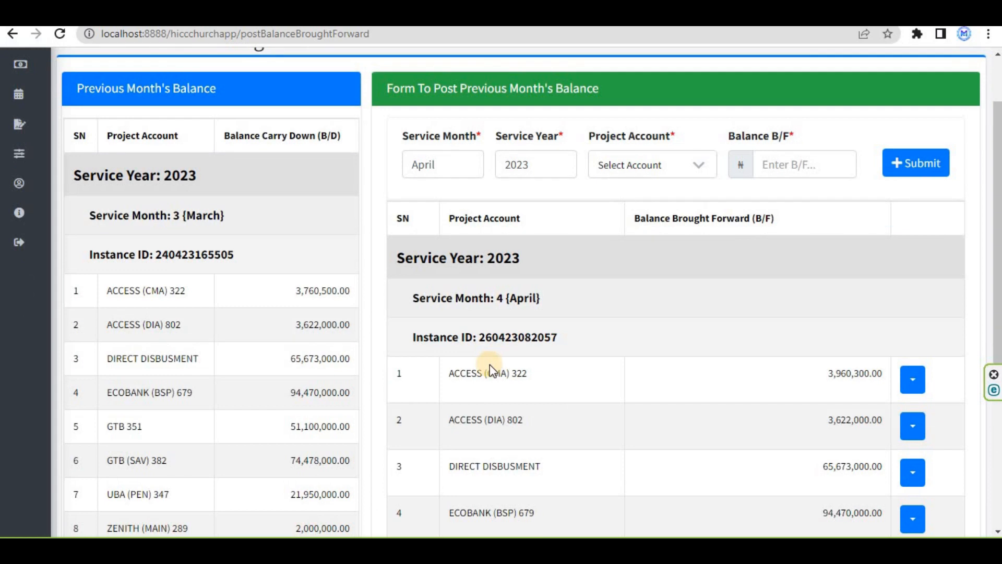
pyautogui.scroll(-1, 489, 364)
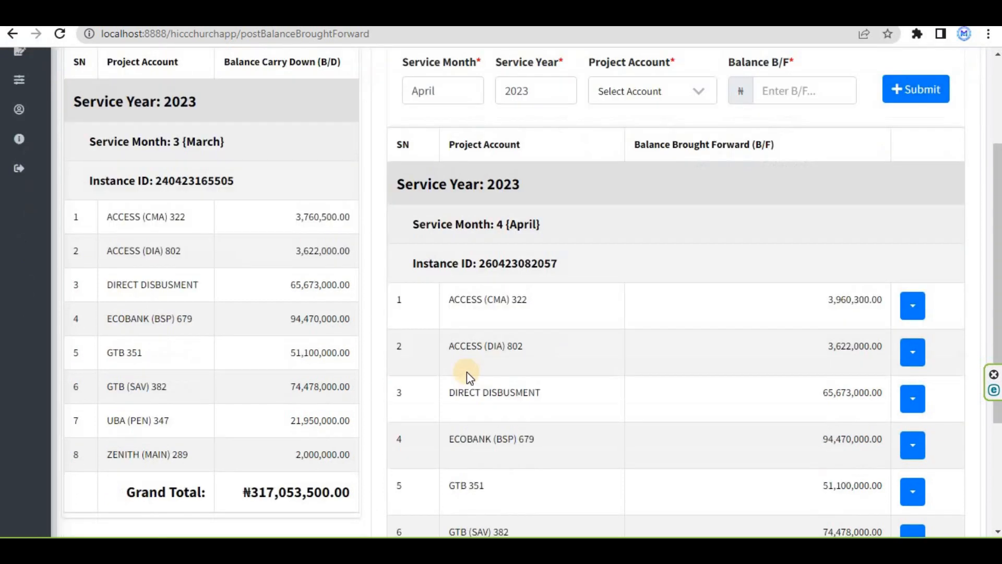
pyautogui.doubleClick(344, 455)
pyautogui.moveTo(344, 455); pyautogui.dragTo(798, 93)
# Step: Assign the brought-forward balance to the ZENITH (MAIN) project account and submit it
pyautogui.click(698, 93)
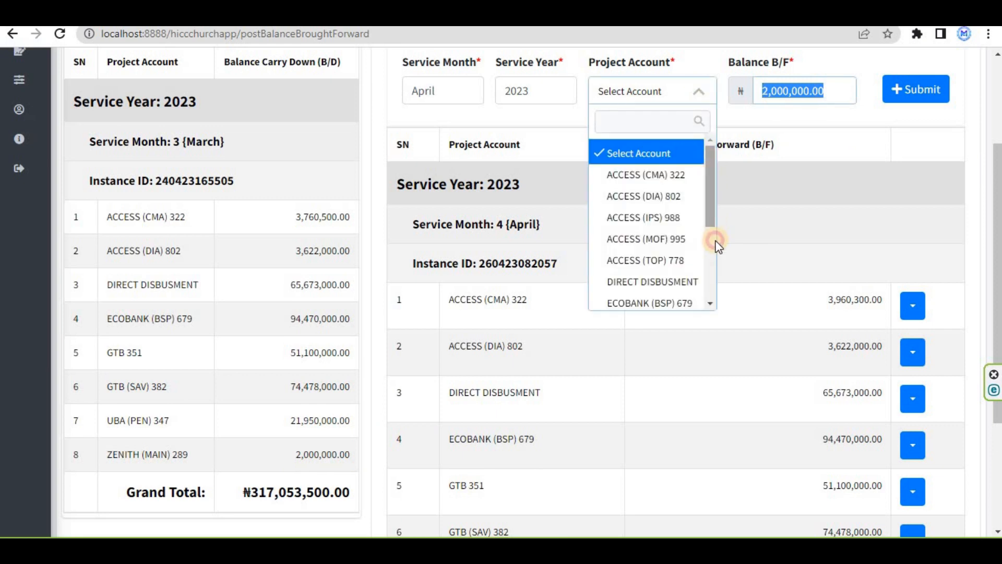
pyautogui.click(712, 242)
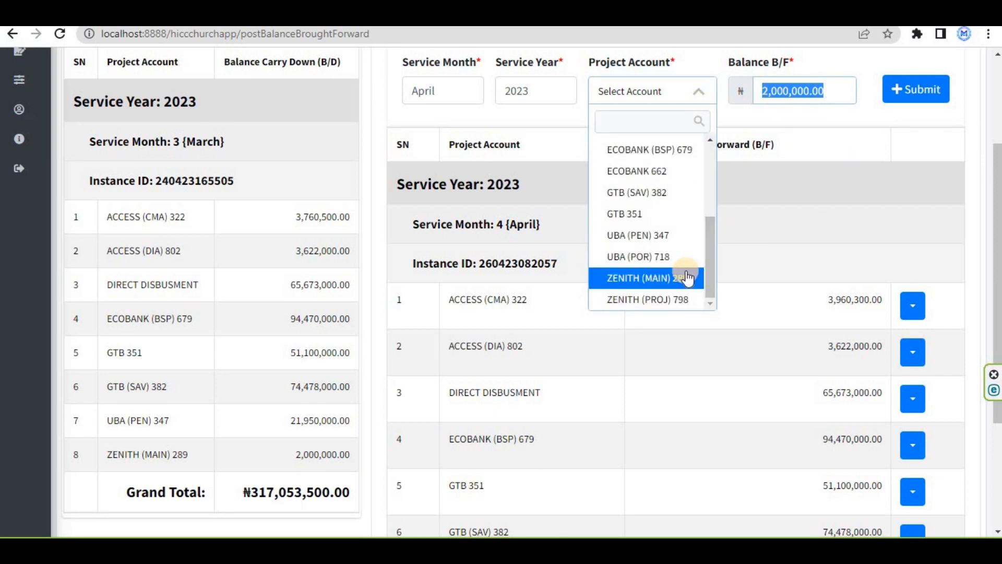
pyautogui.click(688, 278)
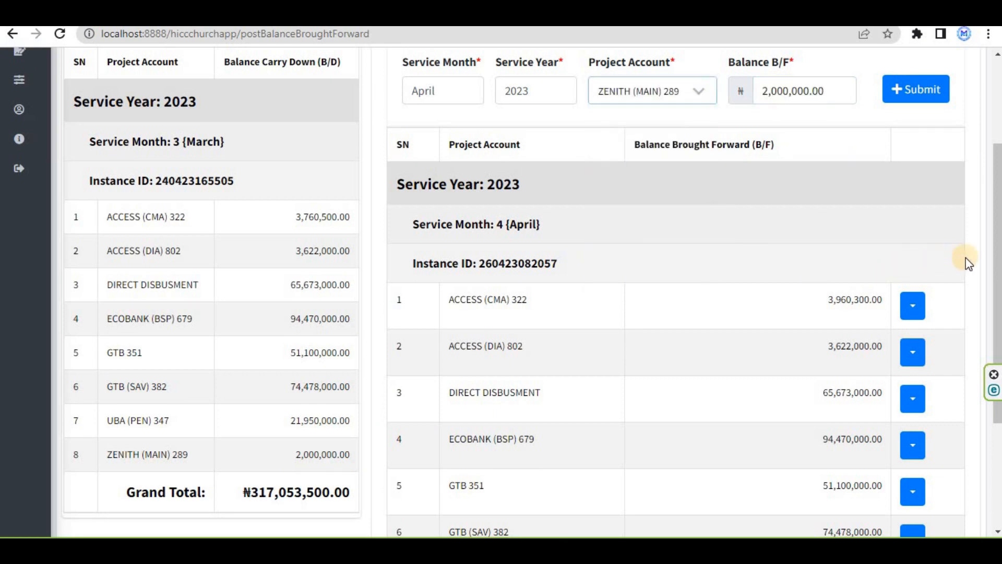
pyautogui.click(907, 99)
# Step: Check the posted ZENITH (MAIN) entry and compare the April brought-forward balances and grand total with March's carry-down figures
pyautogui.scroll(-7, 738, 280)
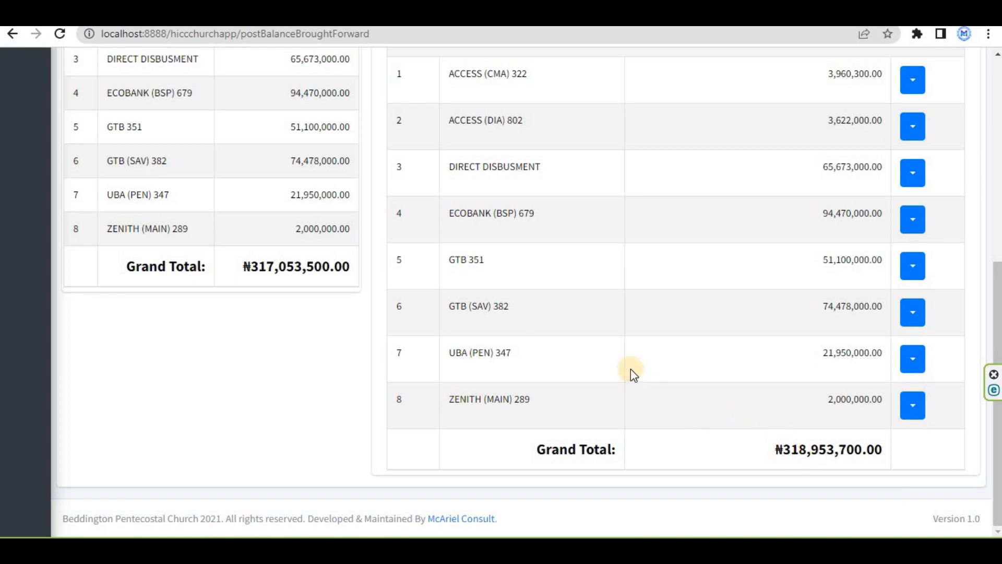
pyautogui.scroll(4, 633, 368)
pyautogui.scroll(-4, 734, 415)
pyautogui.scroll(4, 721, 280)
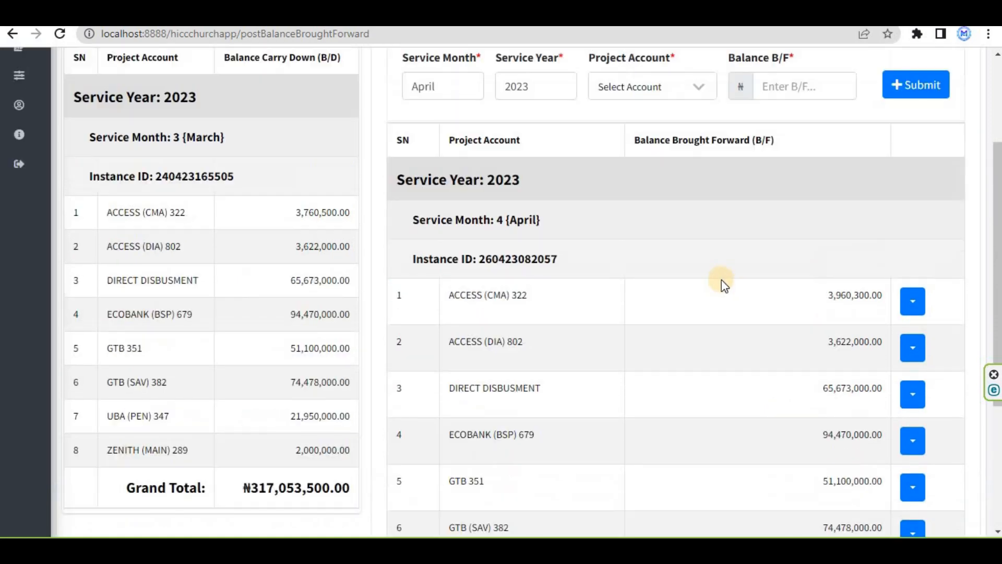
pyautogui.scroll(1, 703, 266)
pyautogui.scroll(-3, 703, 266)
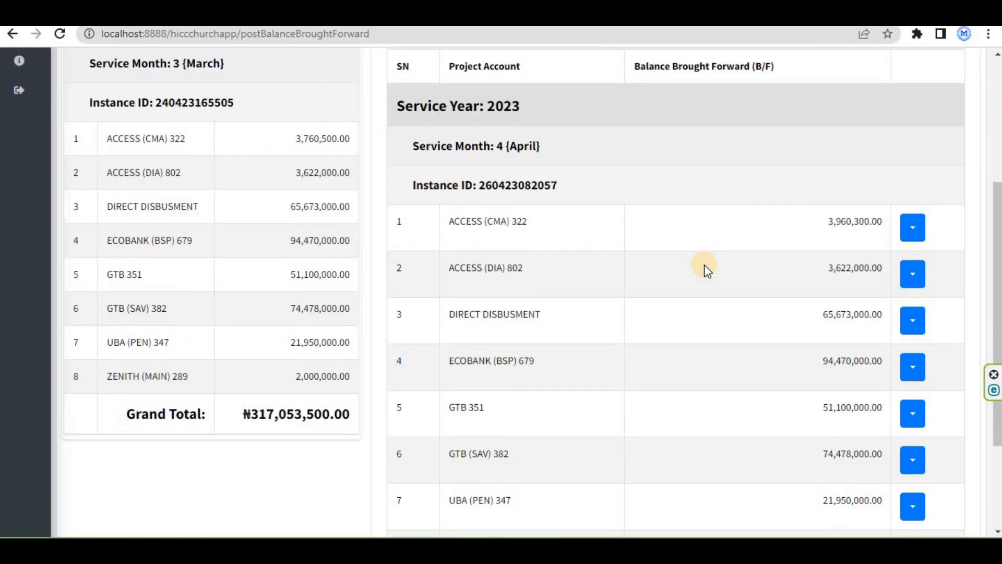
pyautogui.scroll(-1, 731, 289)
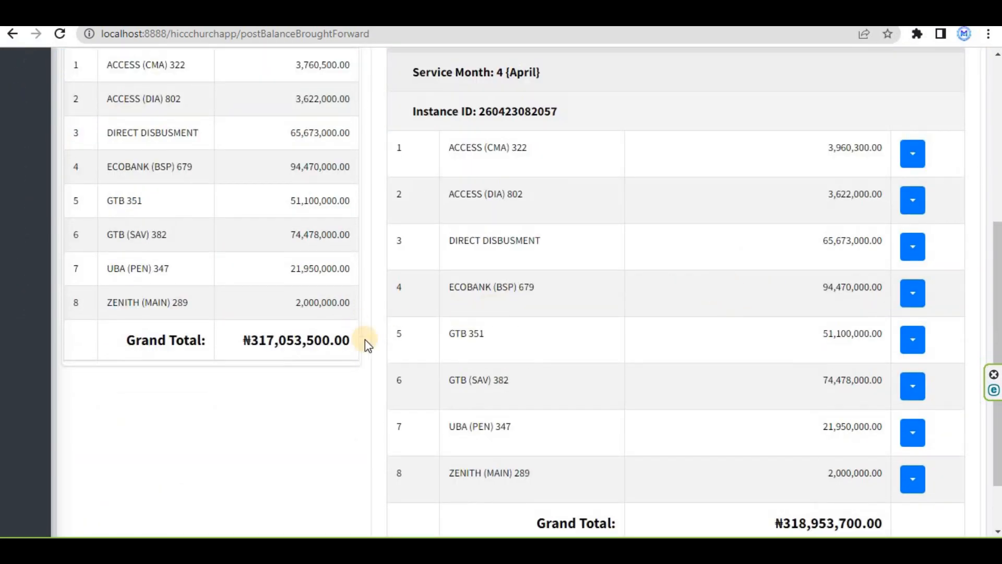
pyautogui.scroll(-1, 355, 302)
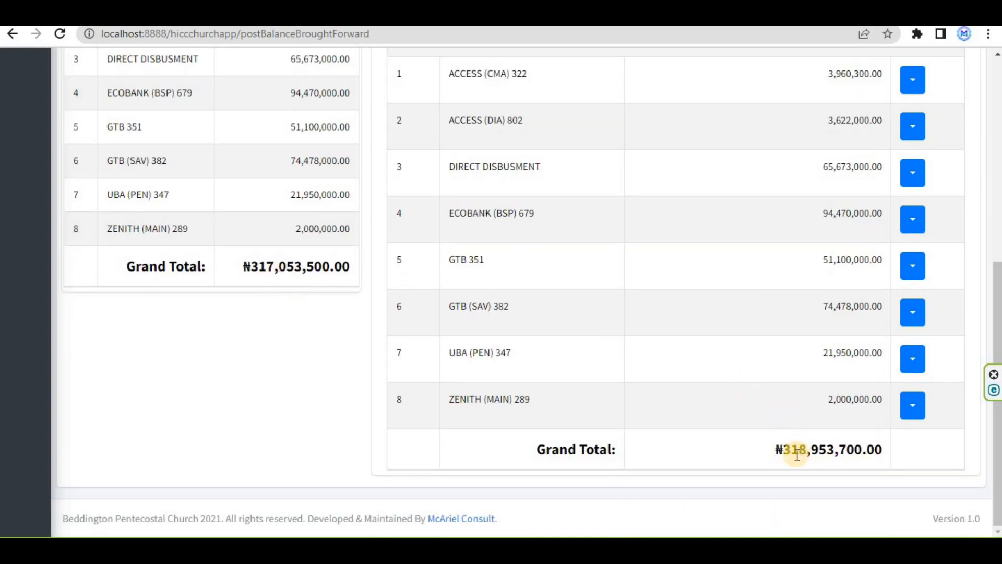
pyautogui.moveTo(797, 450); pyautogui.dragTo(865, 448)
pyautogui.moveTo(259, 267); pyautogui.dragTo(335, 267)
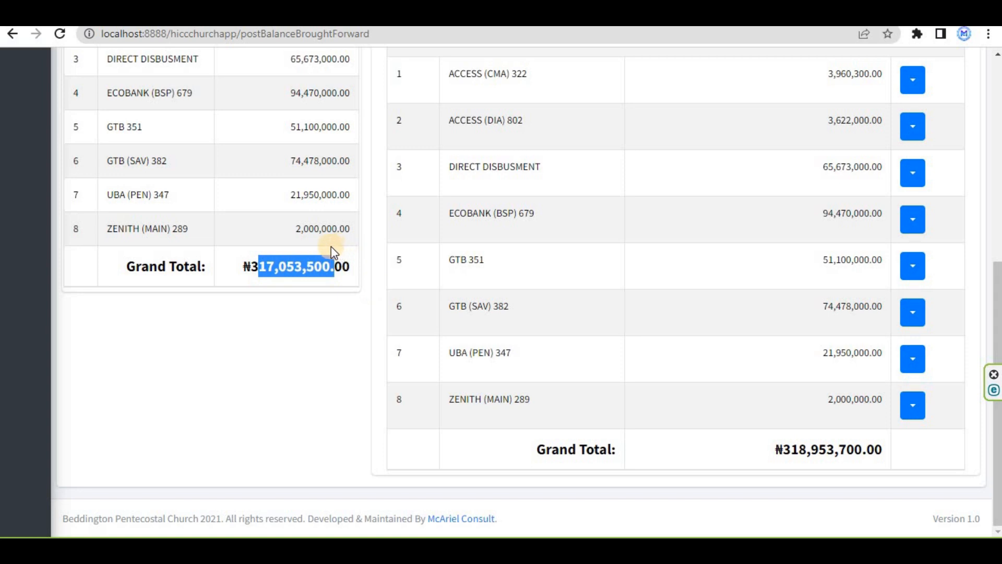
pyautogui.scroll(4, 318, 265)
pyautogui.scroll(-1, 318, 264)
pyautogui.scroll(2, 318, 265)
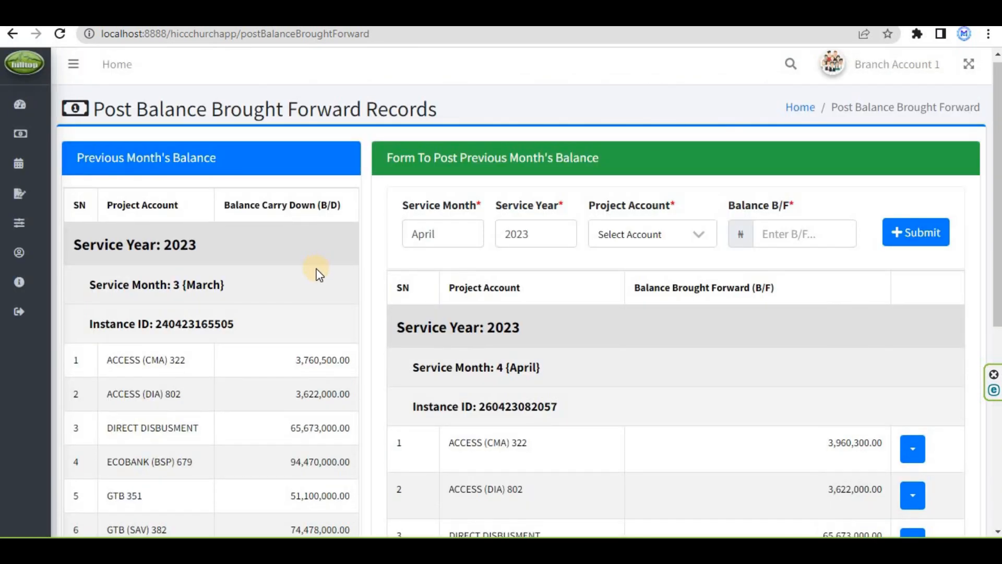
pyautogui.scroll(-5, 628, 354)
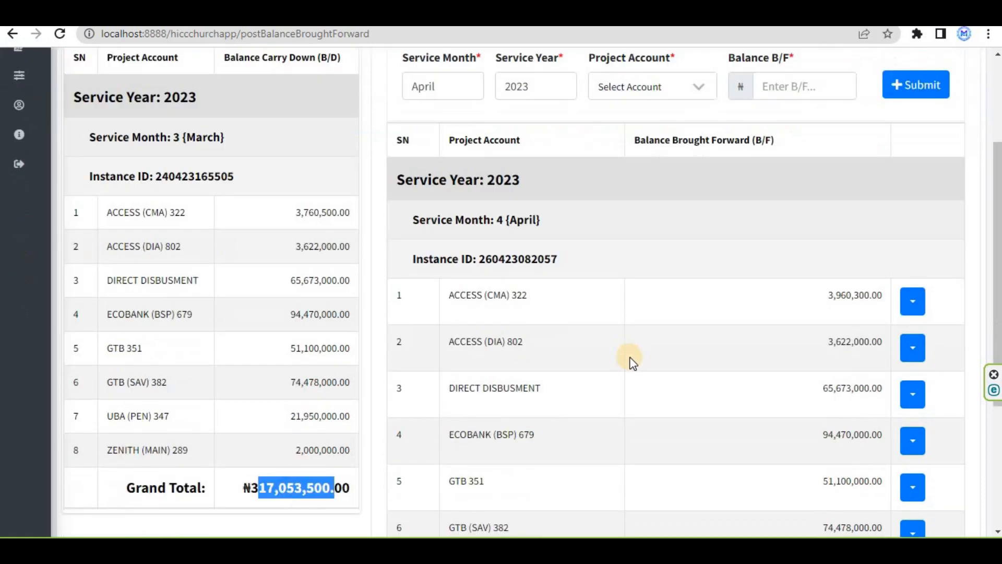
pyautogui.scroll(6, 641, 363)
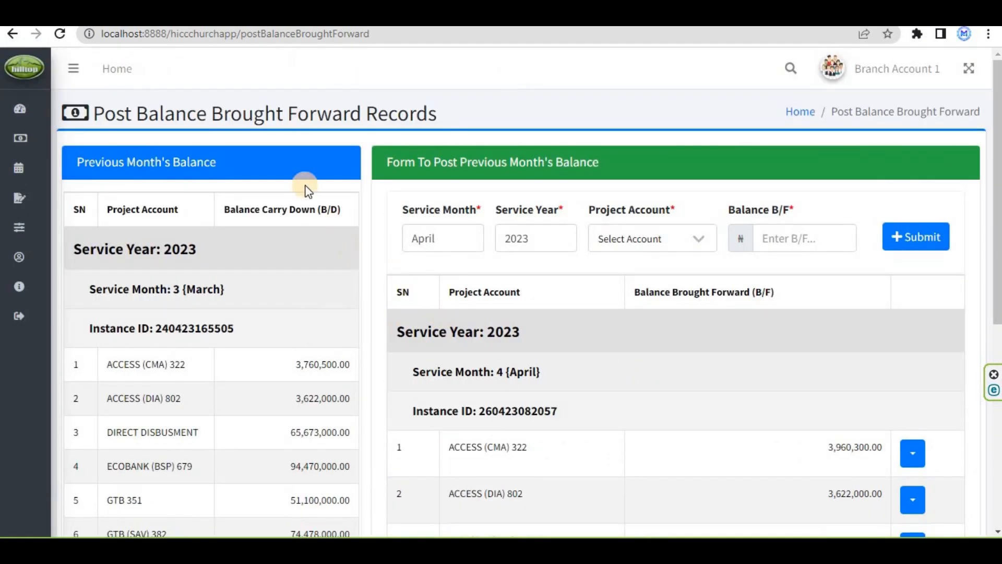